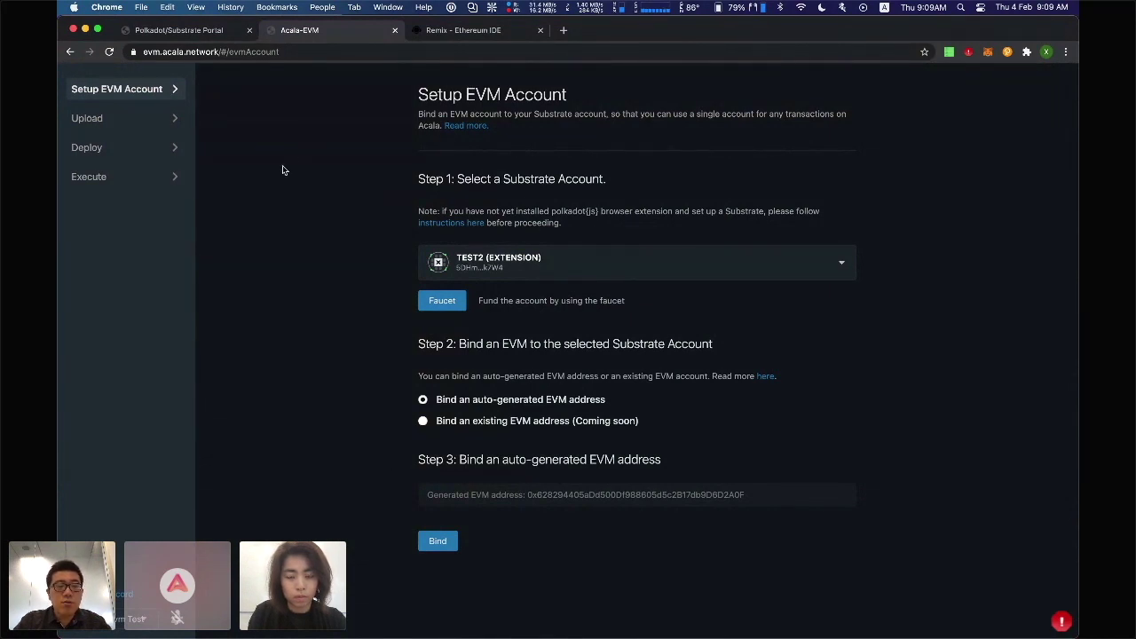
Step: Look over the Upload, Deploy and Execute pages of the Acala EVM site
left_click(114, 123)
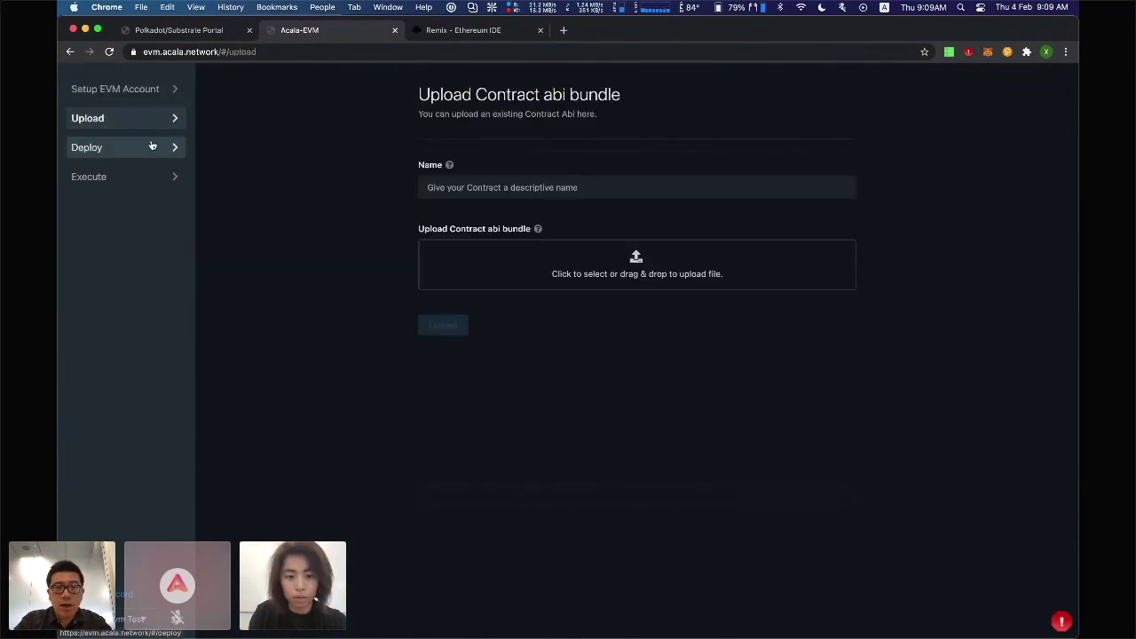
left_click(99, 153)
left_click(134, 181)
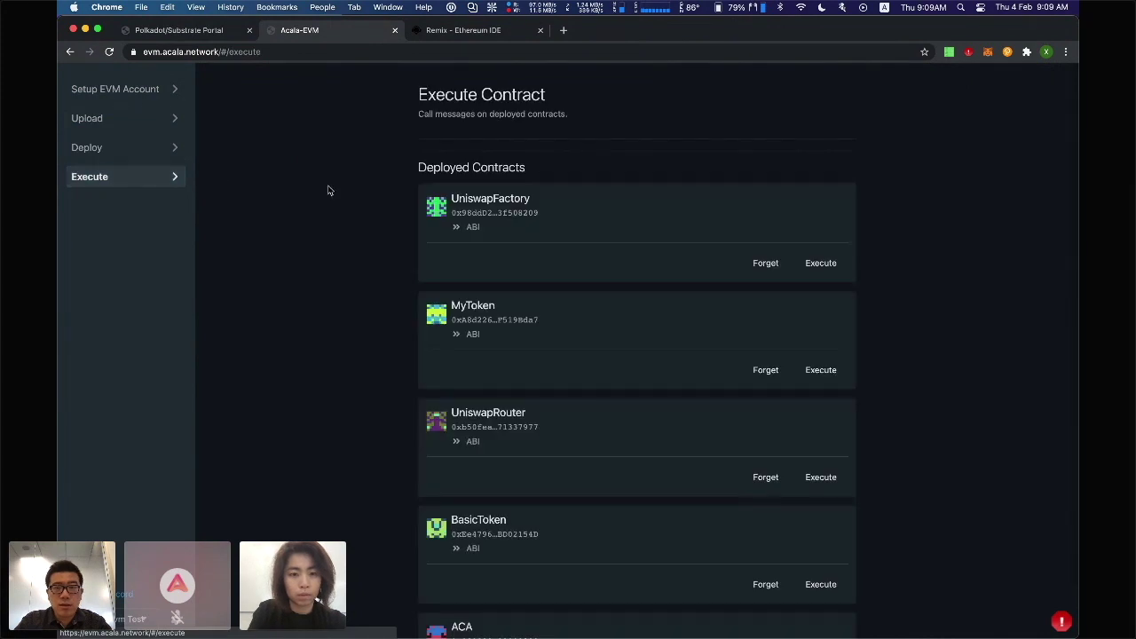
Step: Return to the EVM account setup and request faucet funds for the TEST2 account
left_click(114, 95)
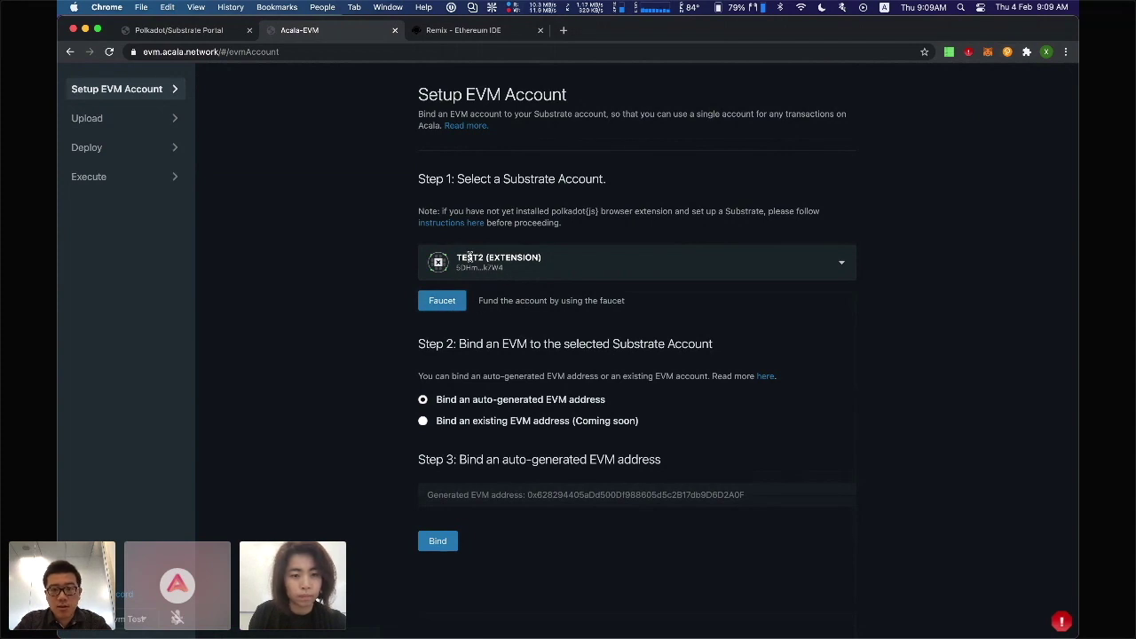
left_click(451, 301)
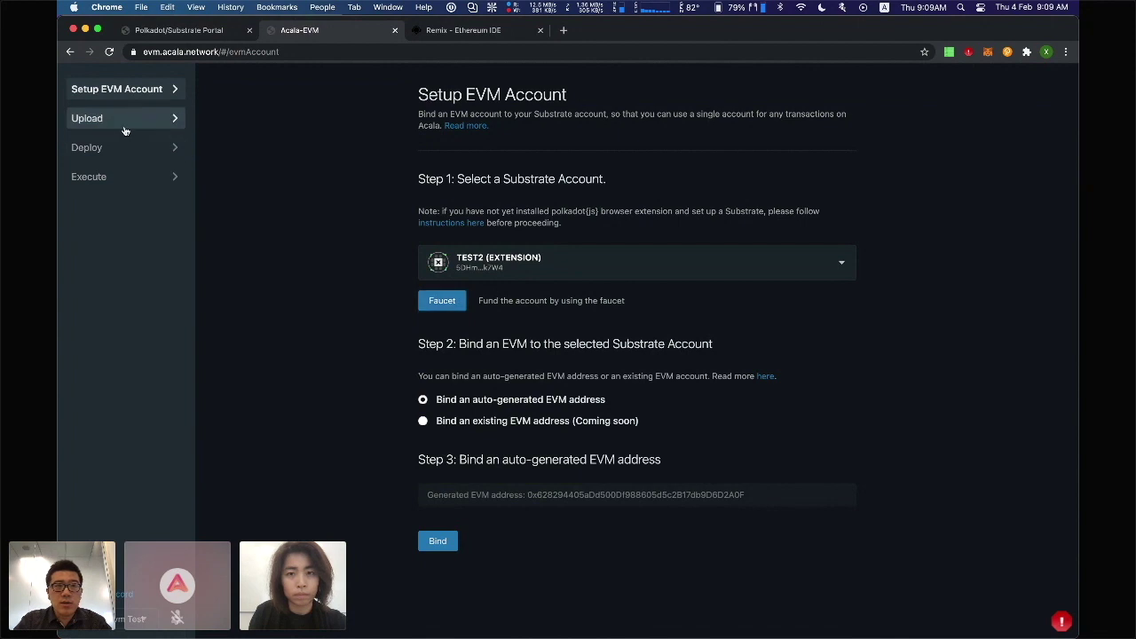
Step: Review the available ABI bundles and the deployed contracts, and return to the contract ABI upload form
left_click(122, 123)
left_click(134, 151)
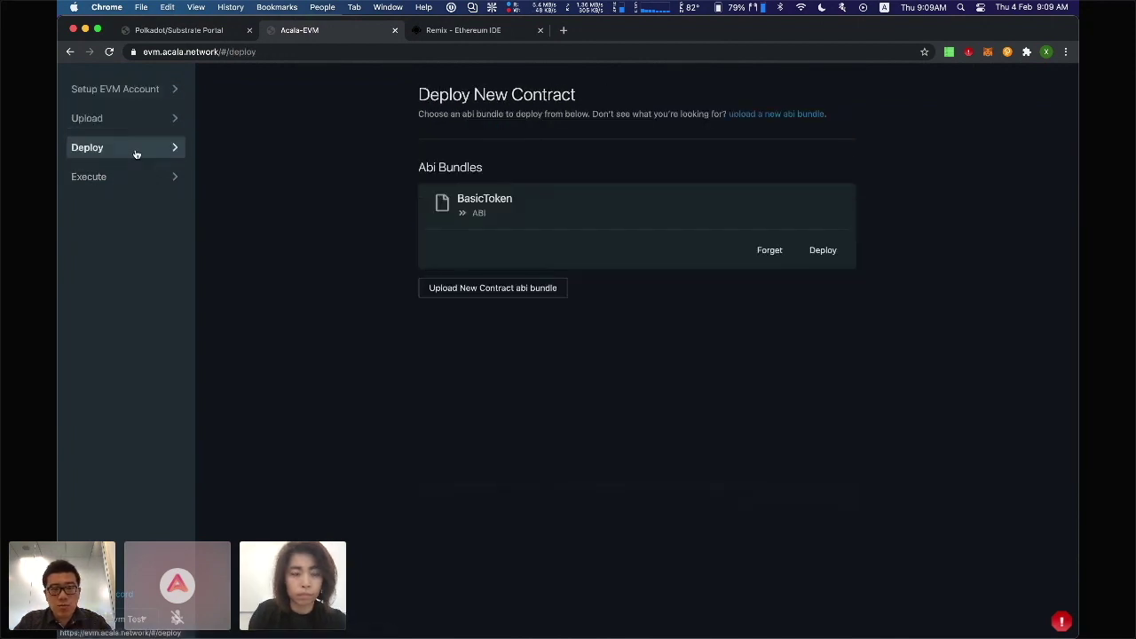
left_click(121, 181)
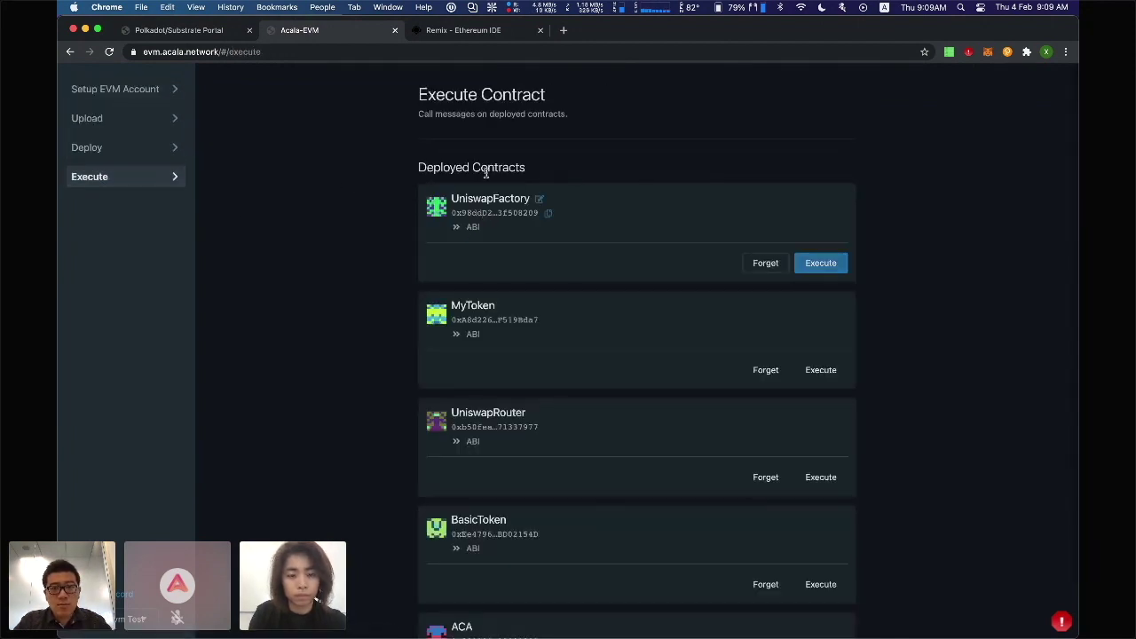
left_click(152, 118)
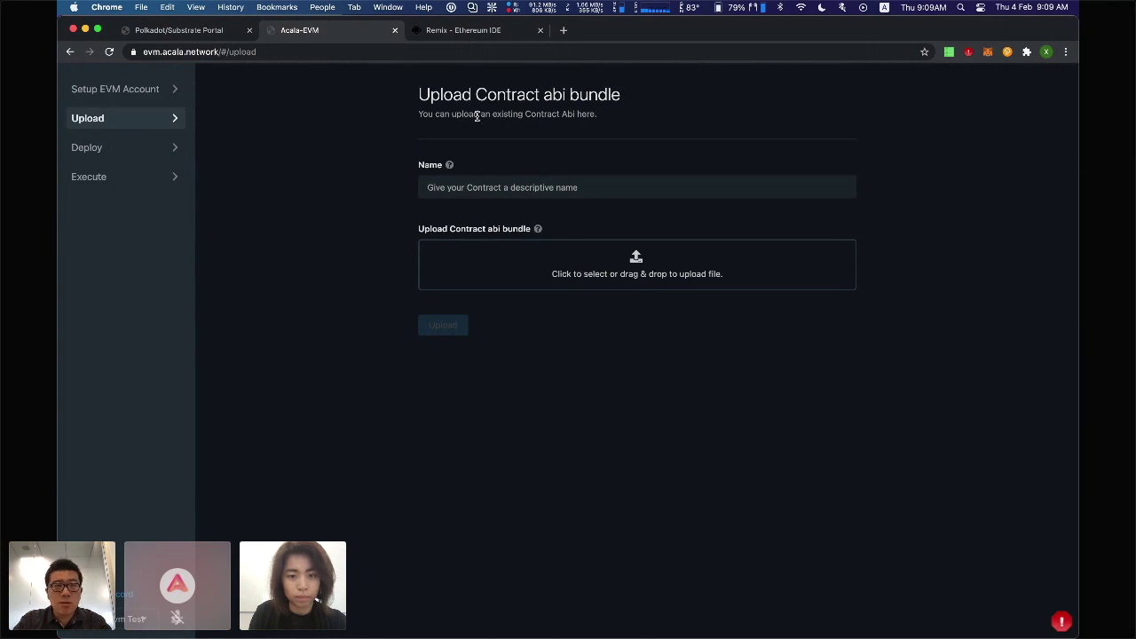
Step: Switch to Remix and open MyToken.sol to review the ERC20 token contract's code
left_click(457, 31)
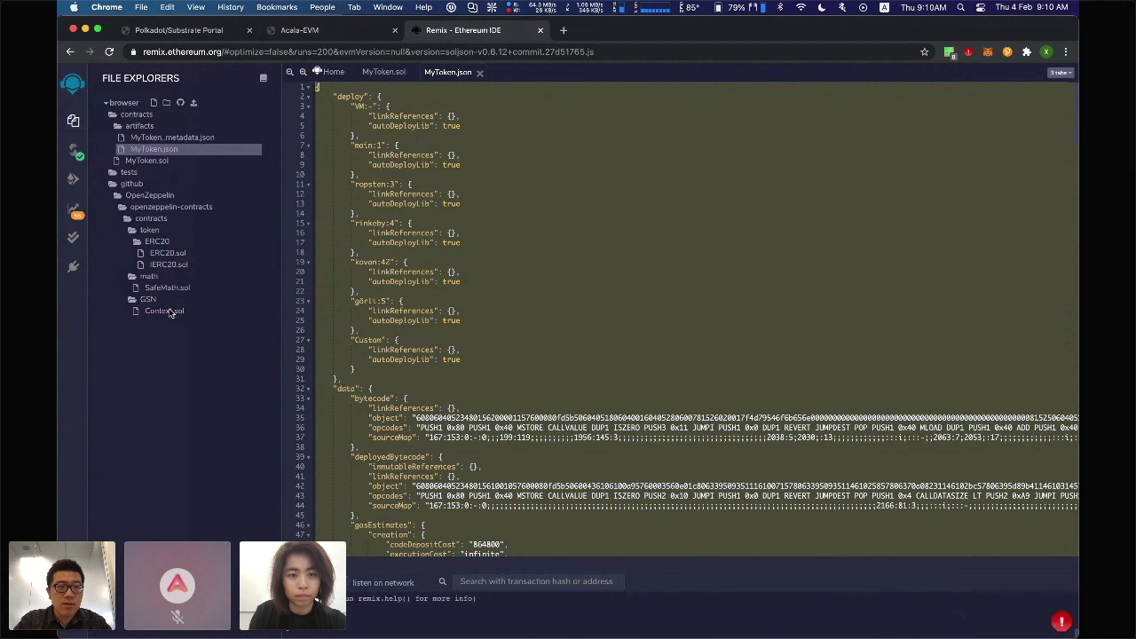
left_click(148, 161)
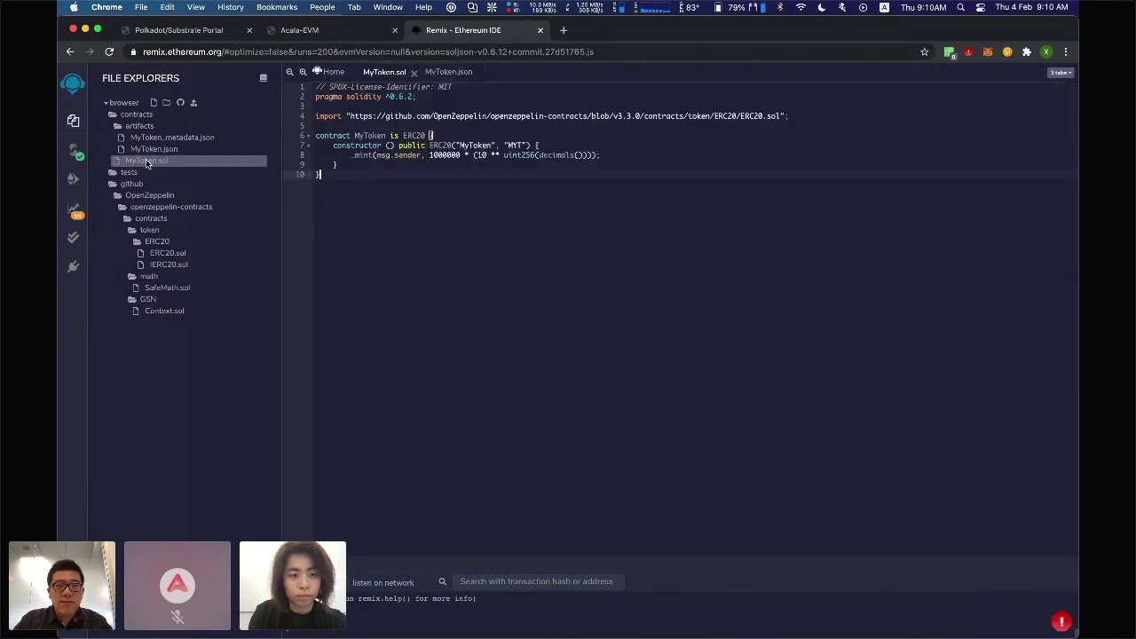
left_click(444, 155)
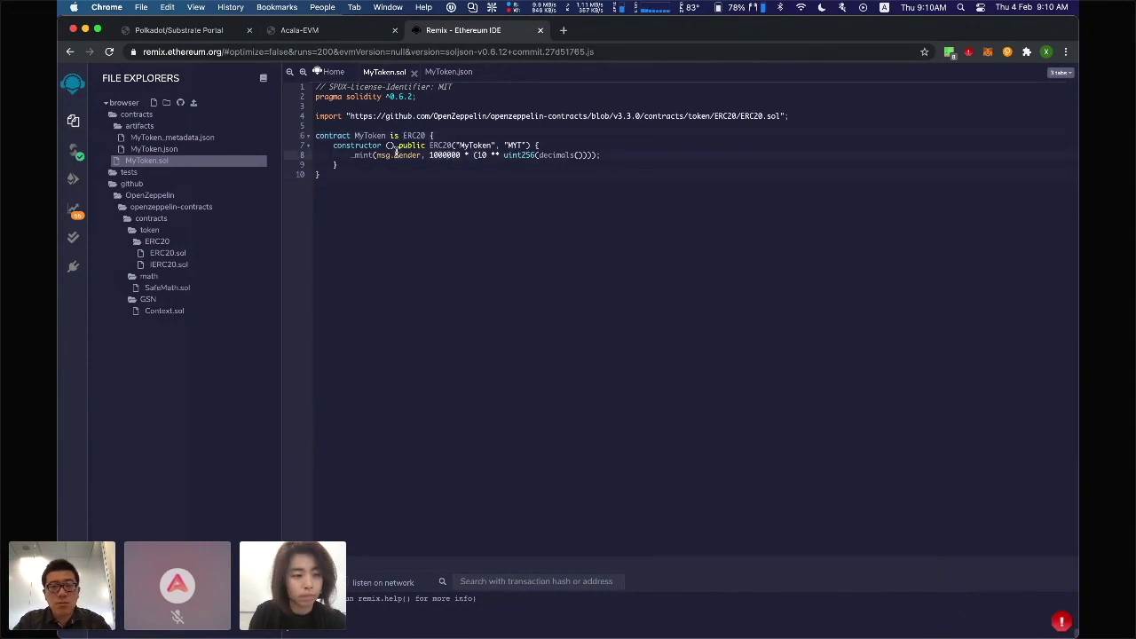
left_click(320, 173)
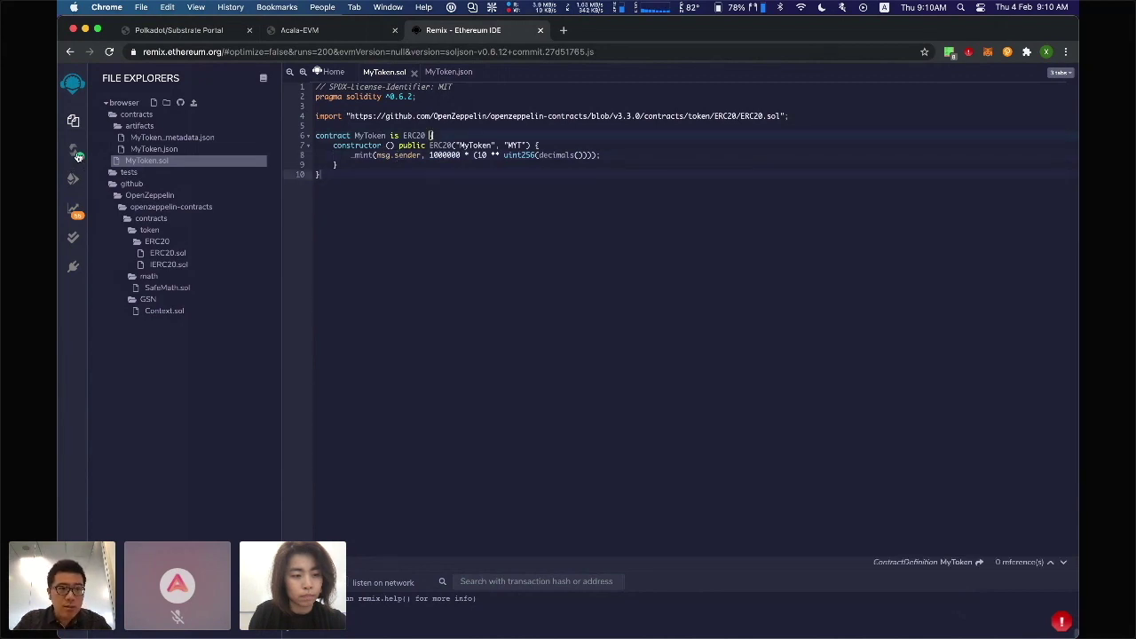
Step: Compile the MyToken.sol contract with the Solidity compiler
left_click(74, 150)
left_click(202, 336)
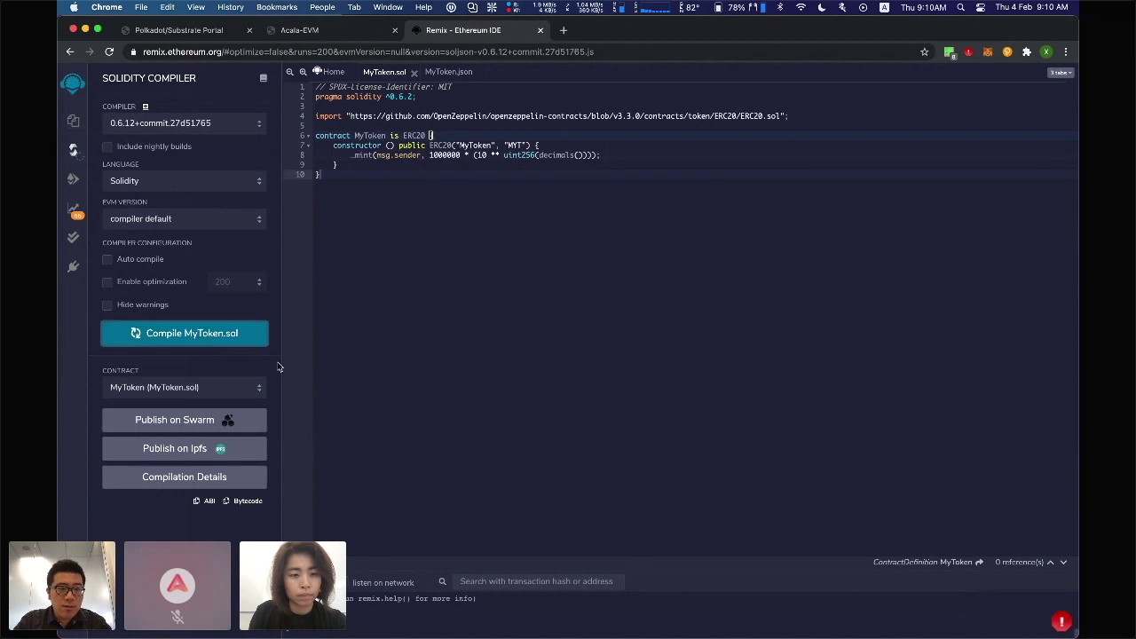
Step: Open MyToken.json from the contract's artifacts folder and examine its deploy, bytecode and gas estimate sections
left_click(73, 121)
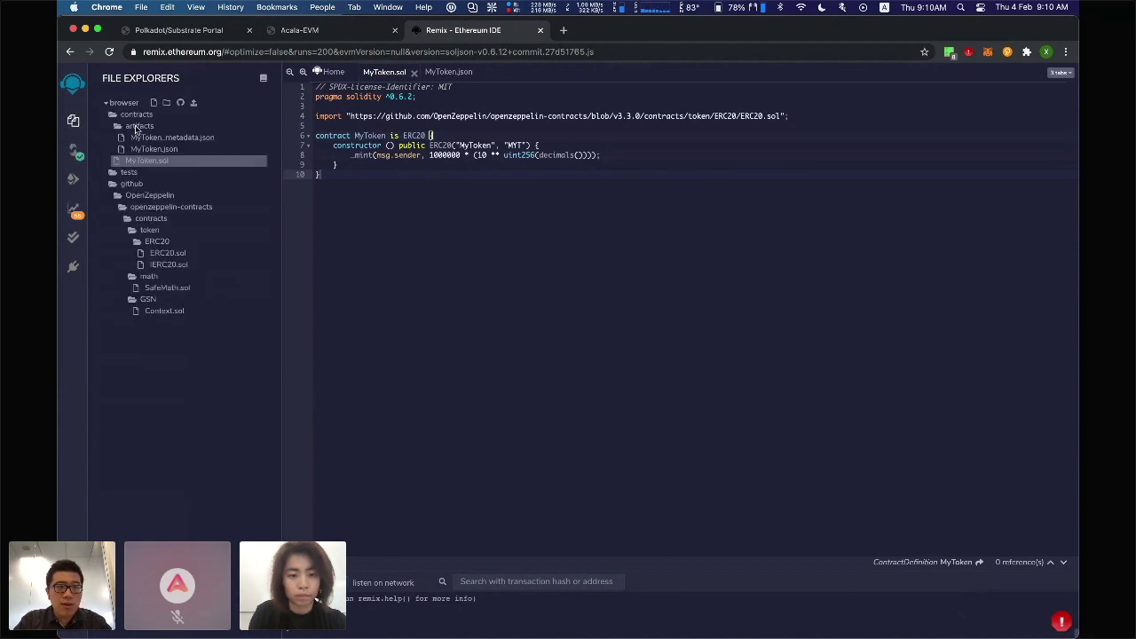
left_click(175, 149)
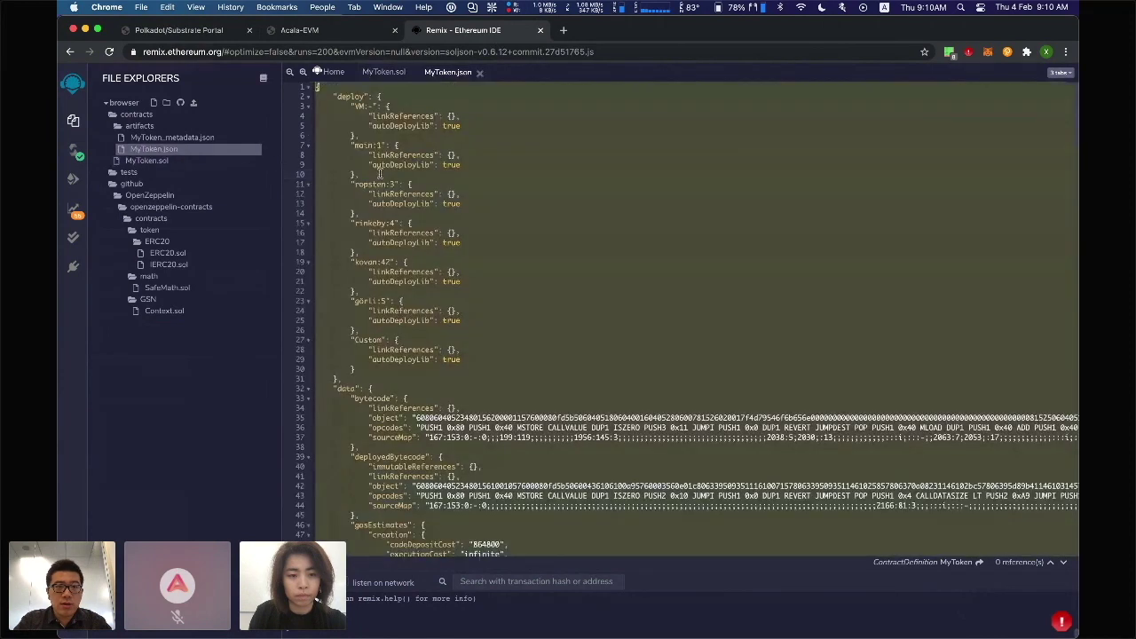
left_click(456, 144)
left_click(523, 192)
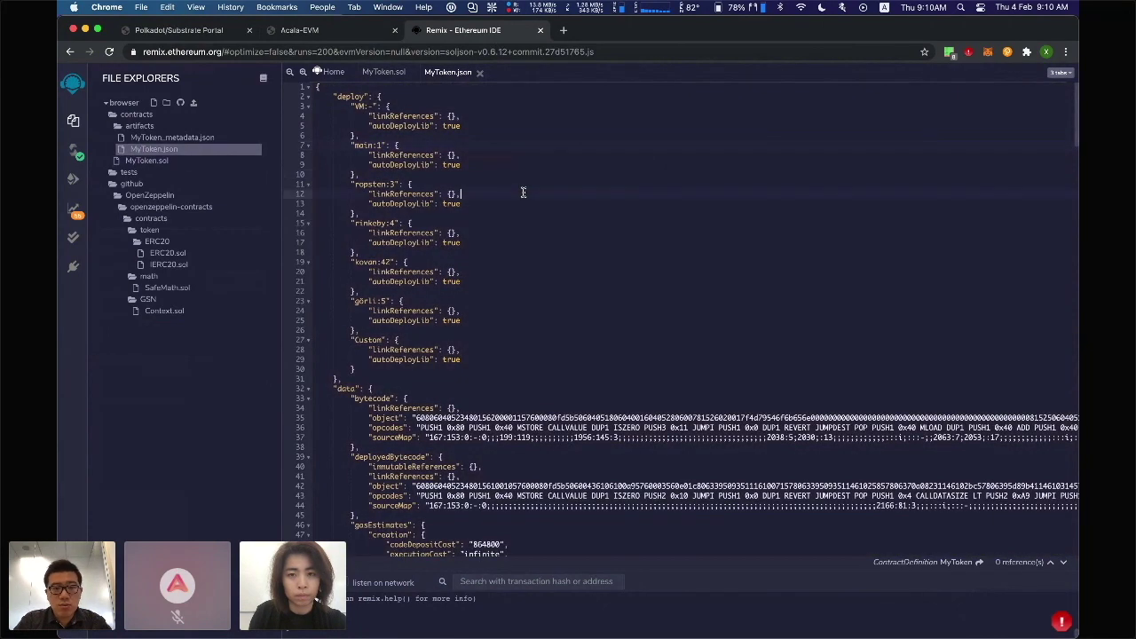
scroll(523, 192, "down", 10)
scroll(523, 193, "up", 7)
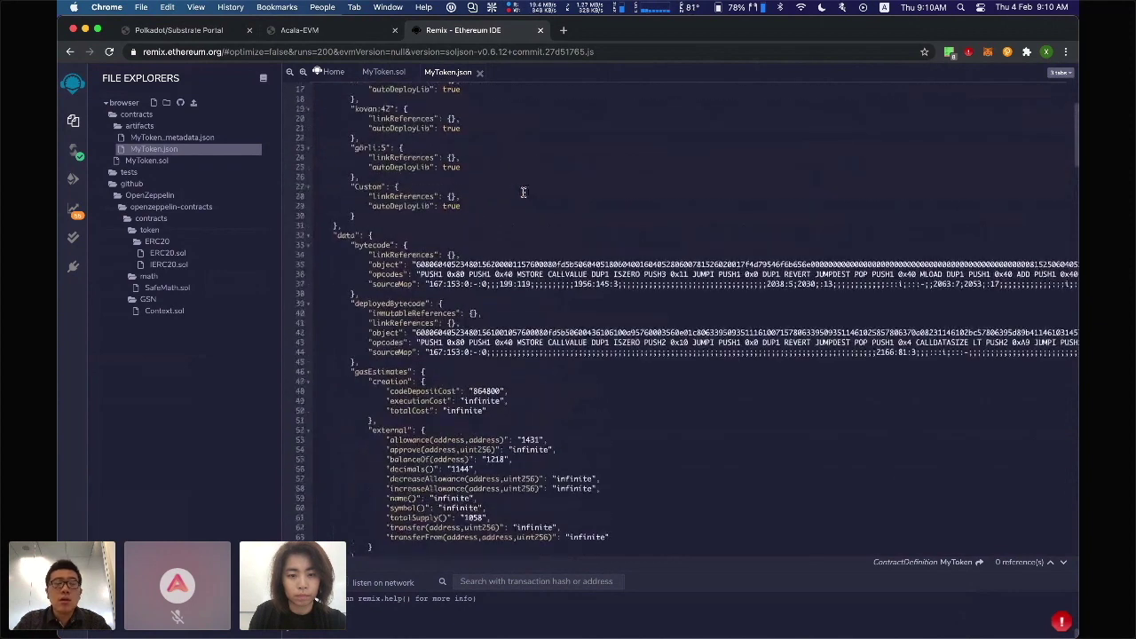
scroll(523, 192, "up", 4)
left_click(512, 189)
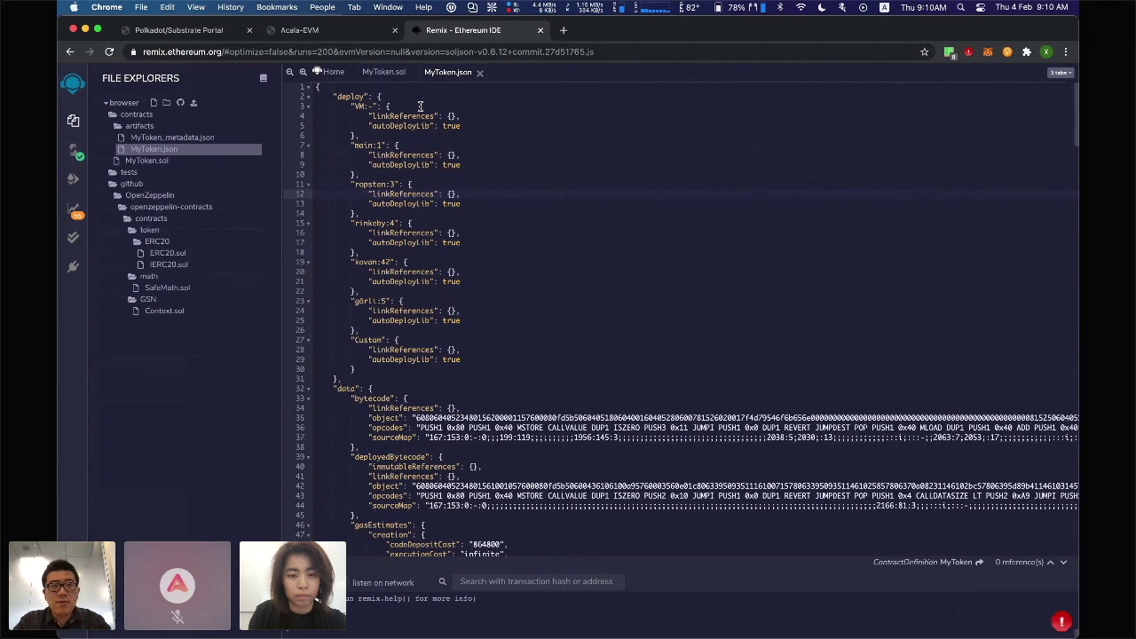
Step: Switch back to the Acala EVM upload form and name the new contract bundle MyToken
left_click(302, 30)
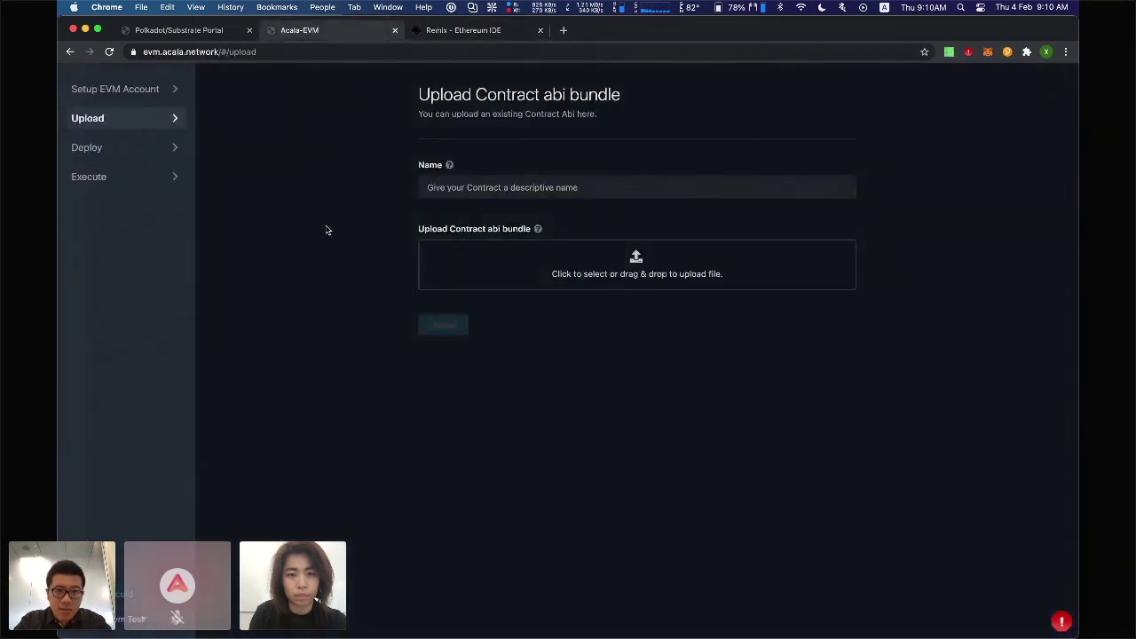
left_click(572, 189)
type("e")
key("BackSpace")
type("MyToken")
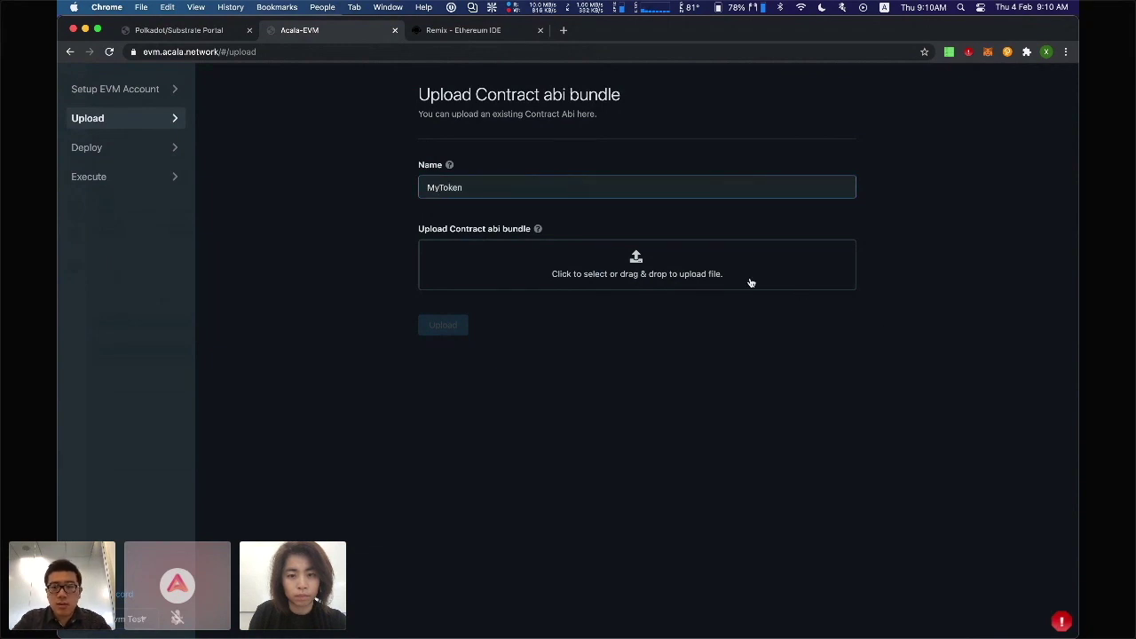
Step: Attach MyToken.json from the Desktop as the contract ABI bundle and upload it
left_click(744, 280)
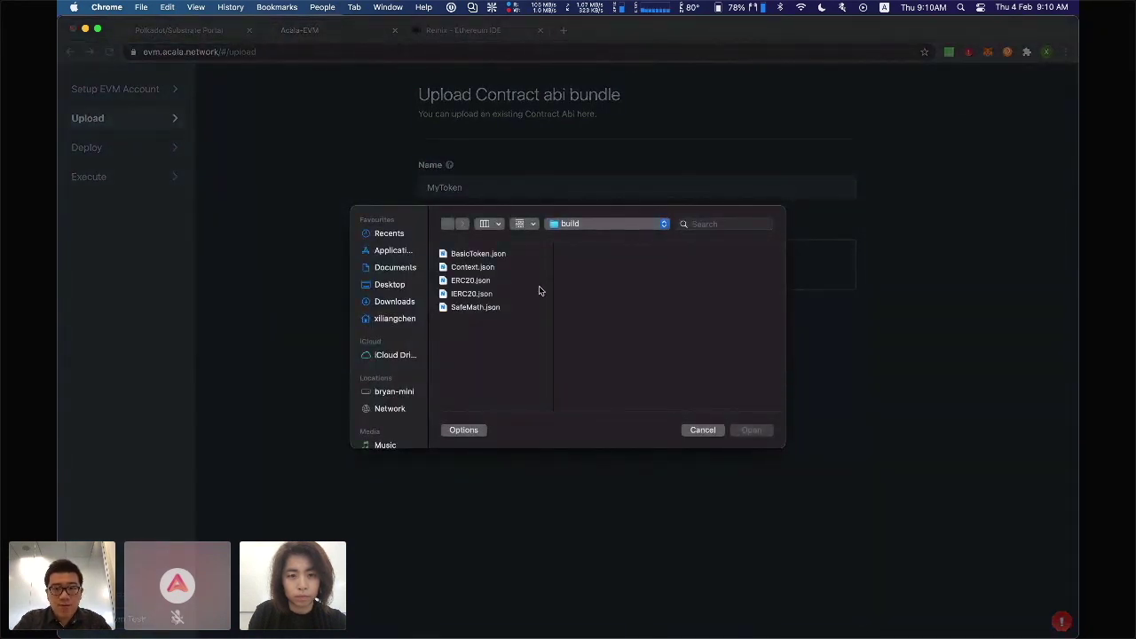
left_click(399, 284)
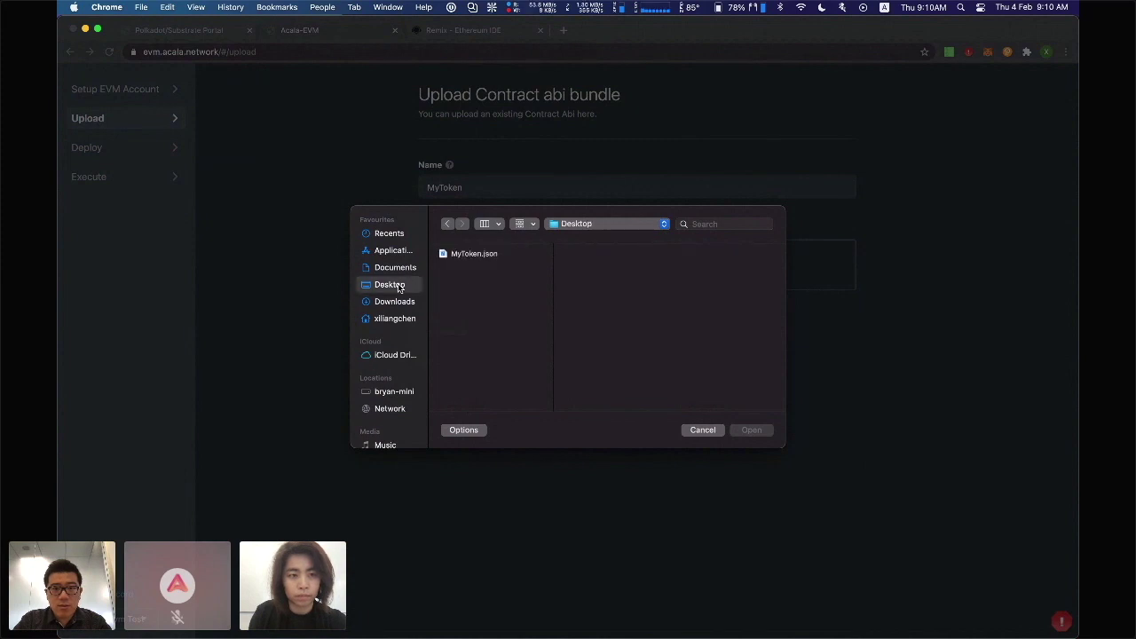
left_click(484, 256)
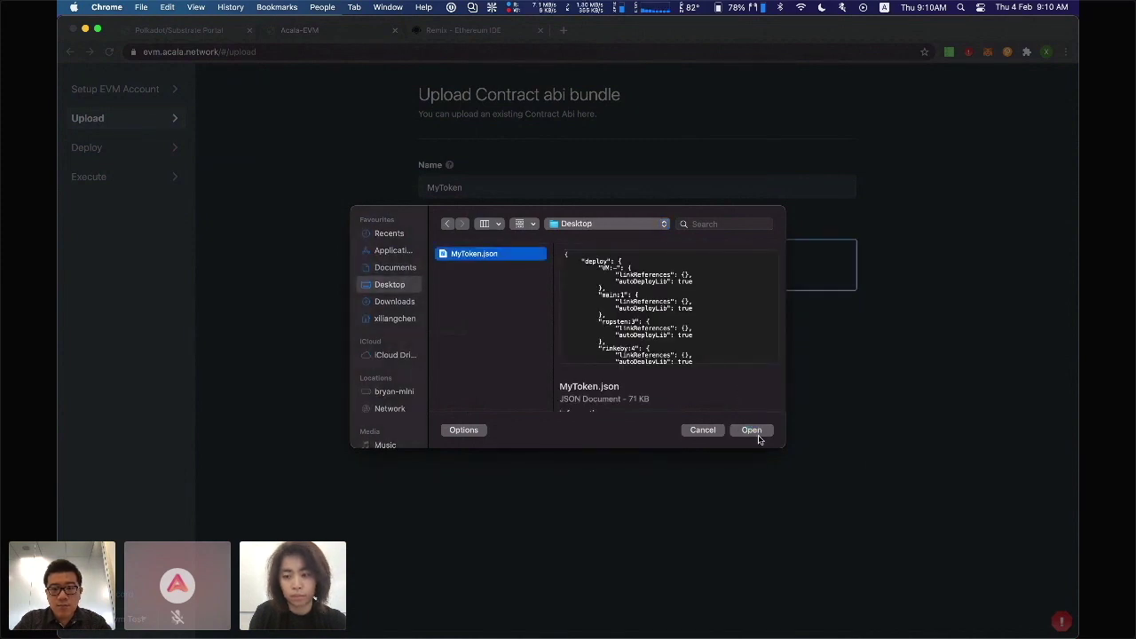
left_click(752, 431)
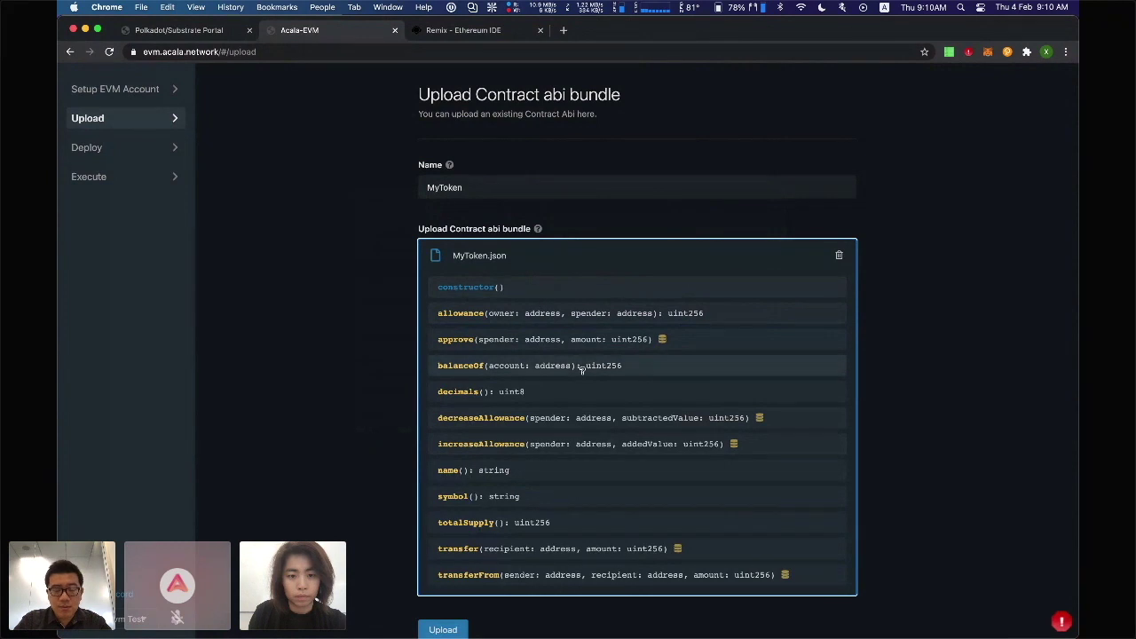
scroll(581, 370, "down", 1)
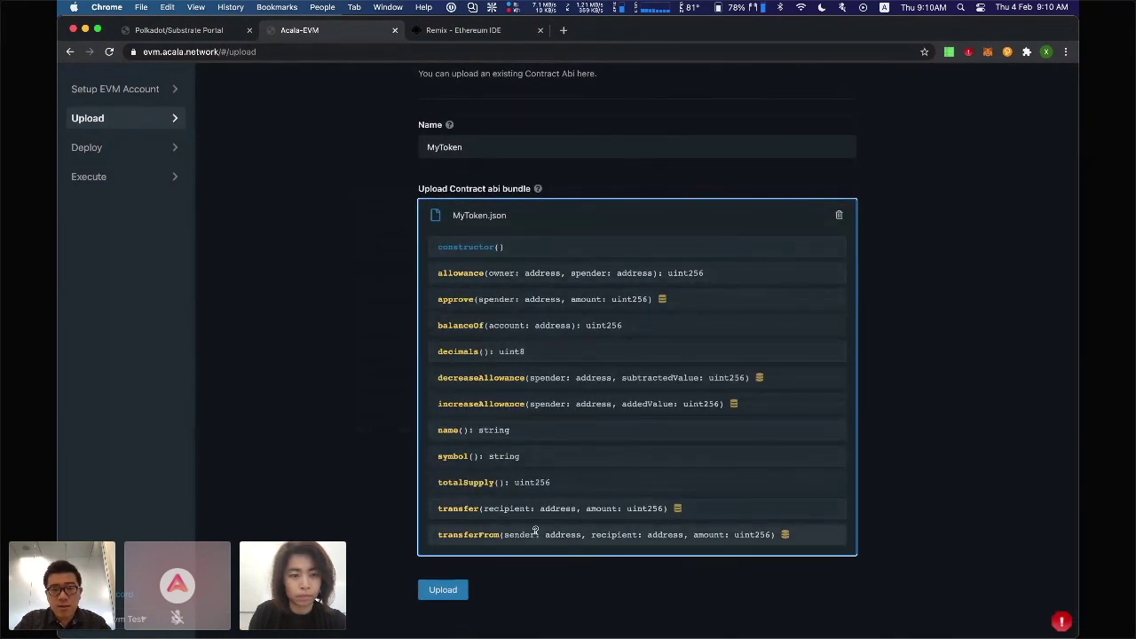
left_click(443, 589)
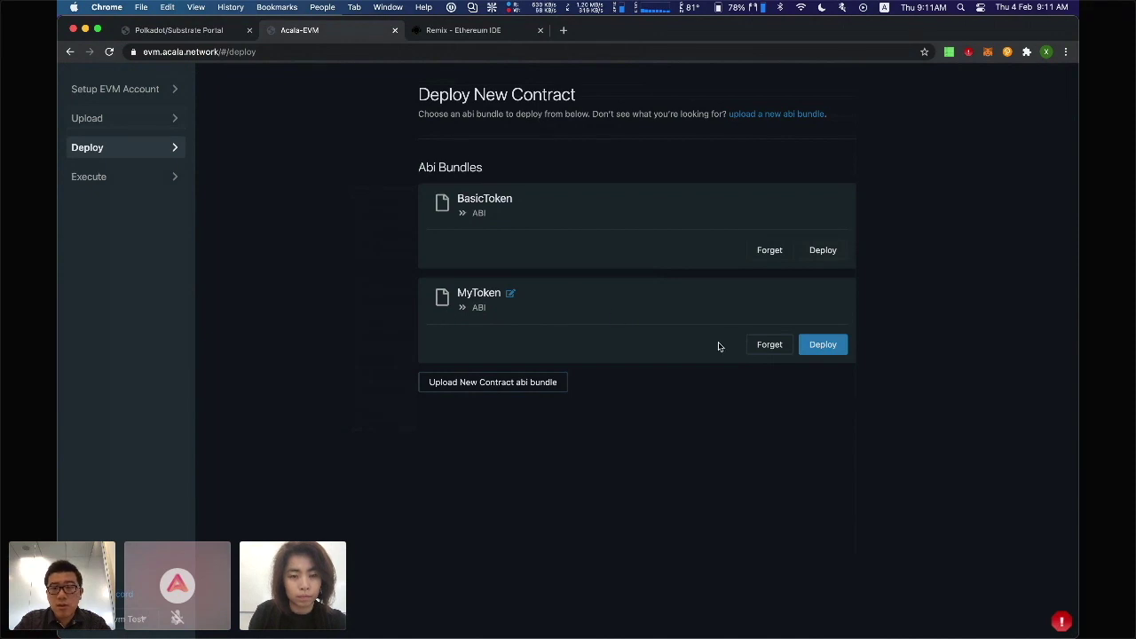
Step: Submit the MyToken bundle for deployment from the TEST2 account, keeping value 0 and gasLimit 300000000
left_click(823, 345)
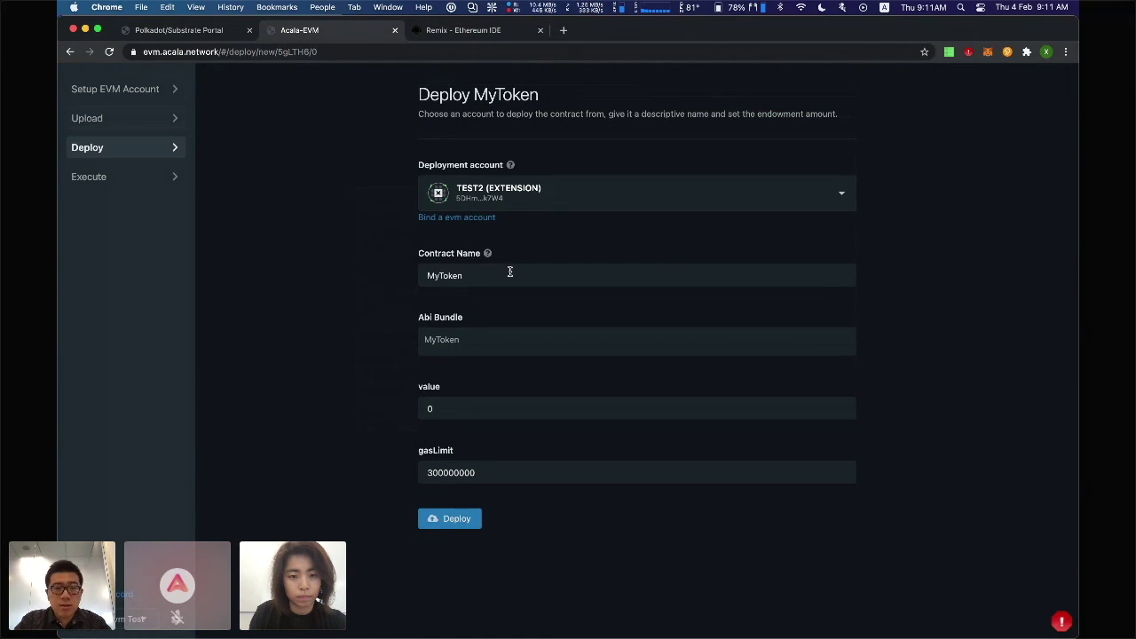
left_click(457, 409)
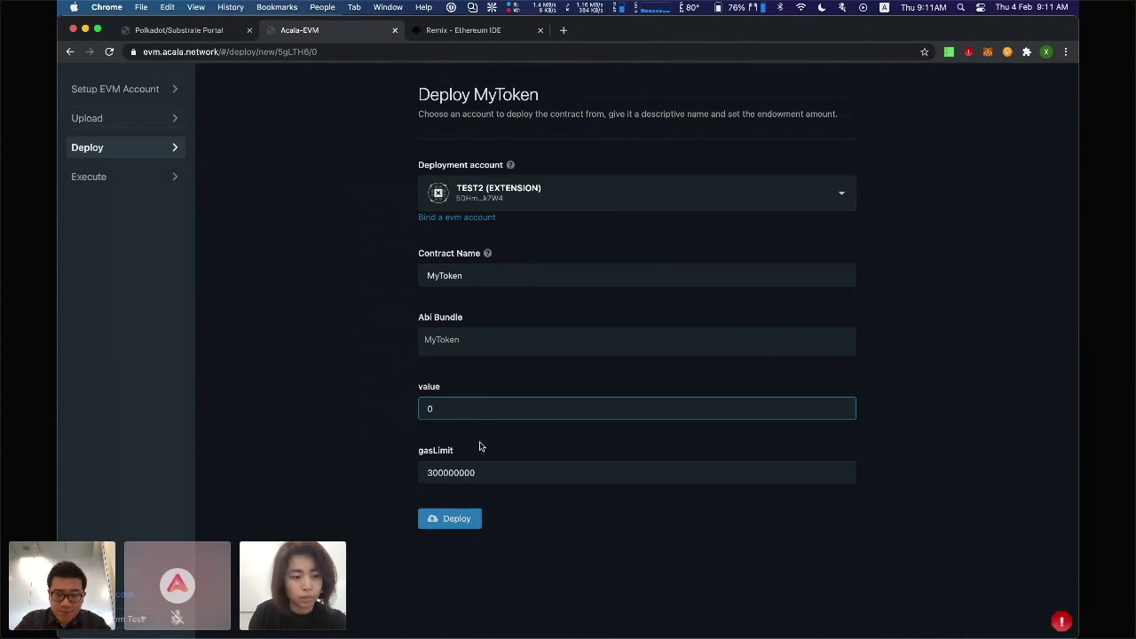
left_click(477, 474)
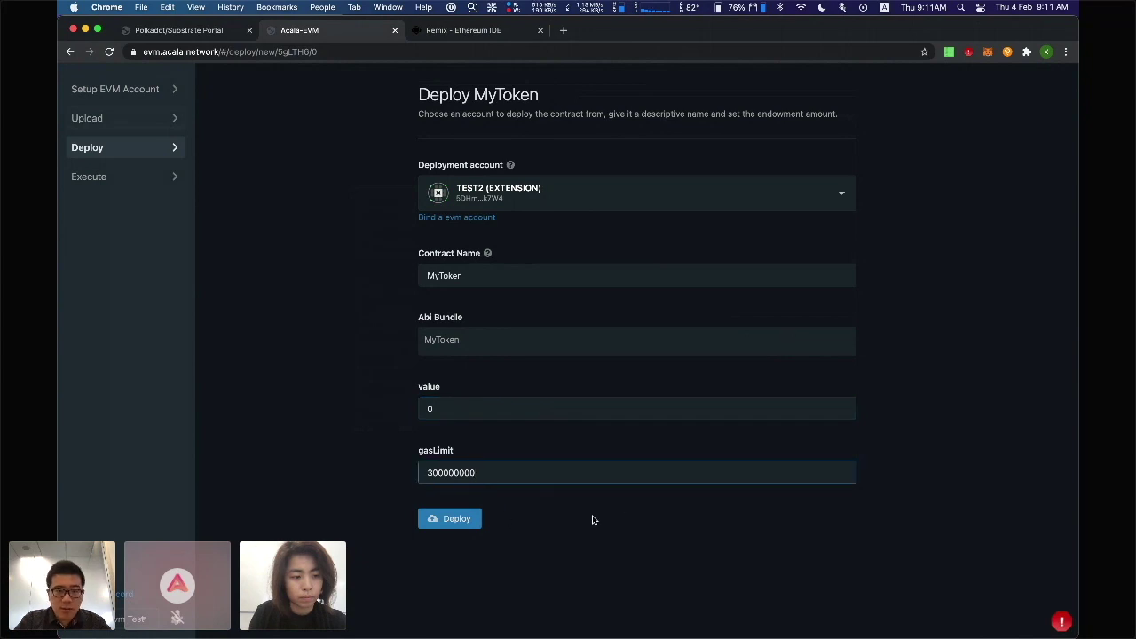
left_click(450, 519)
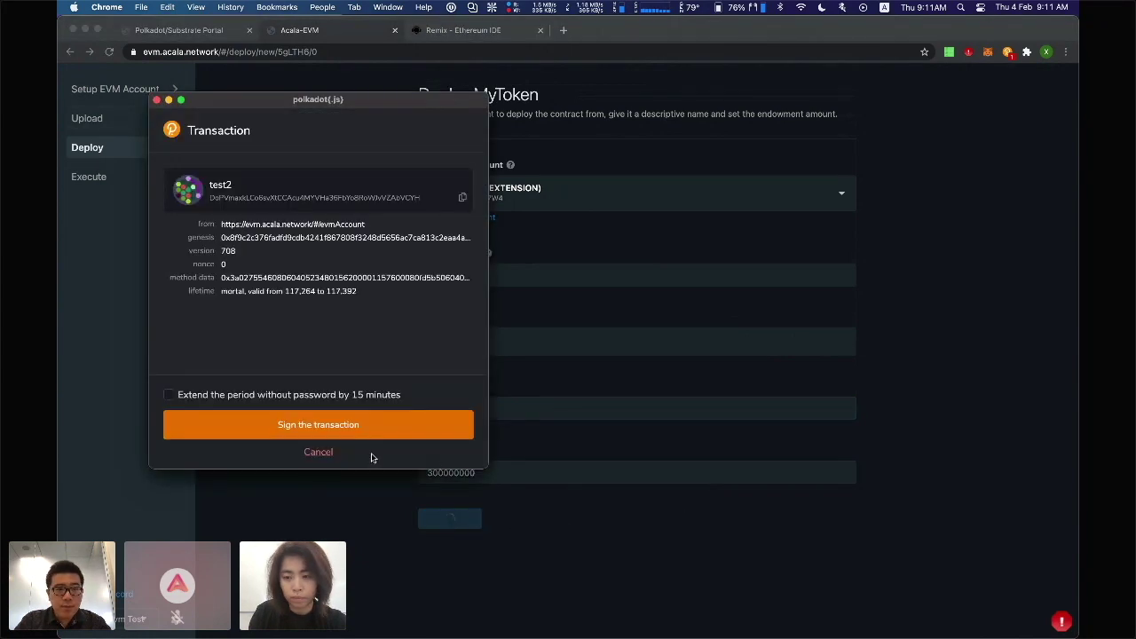
Step: Enter the account password, have it remembered for the next 15 minutes, and sign the deployment transaction
type("•••")
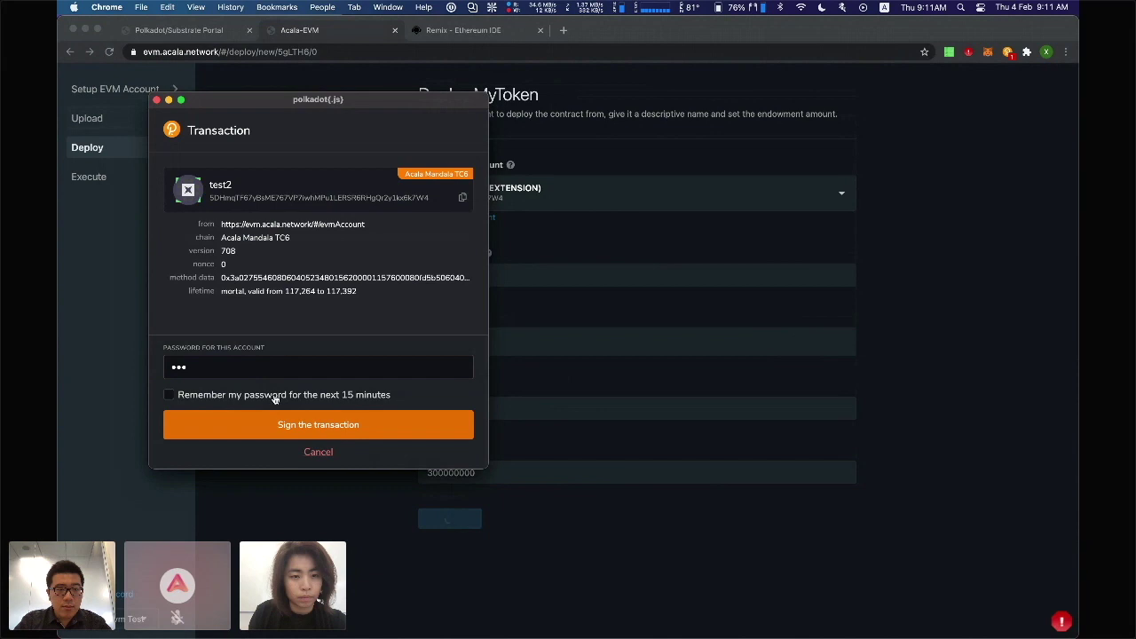
type("•••")
left_click(262, 397)
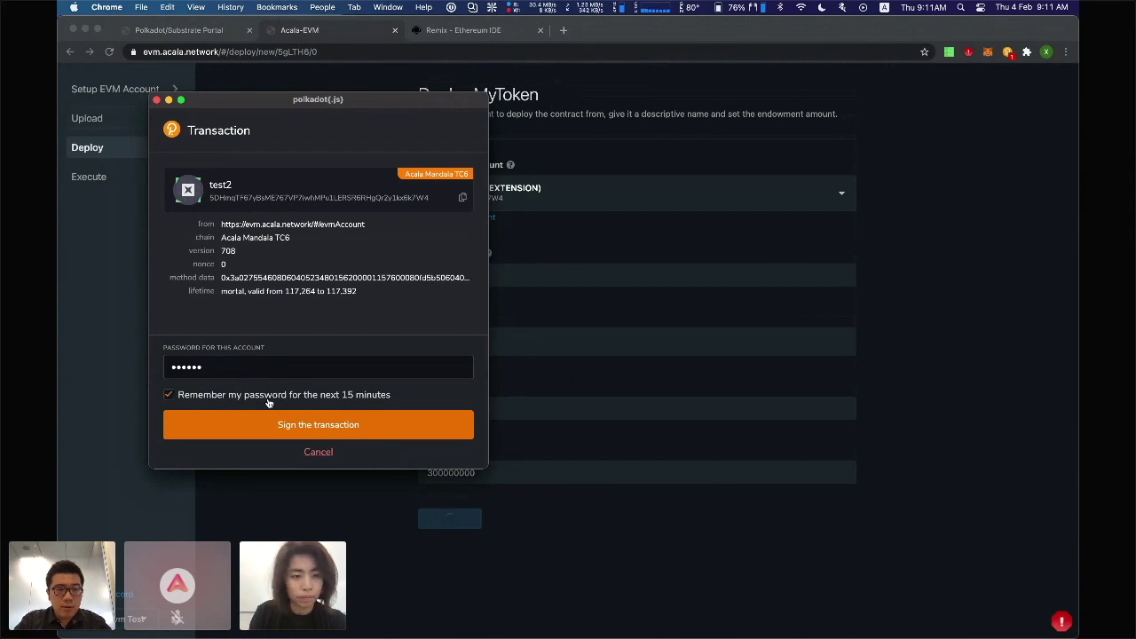
left_click(312, 425)
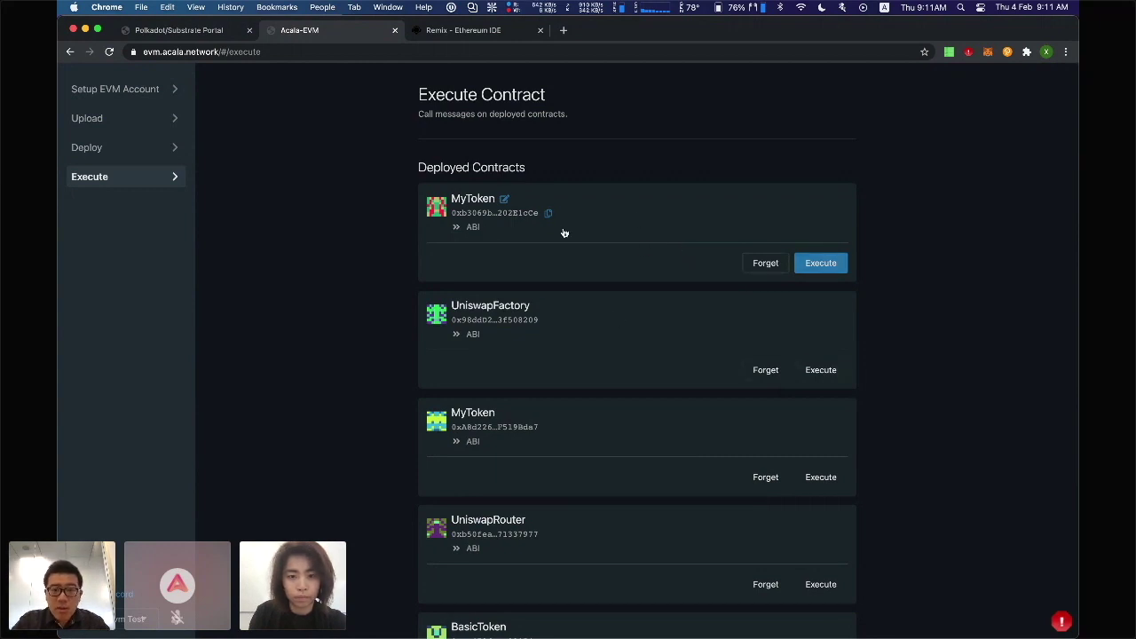
Step: Expand the ABI of the newly deployed MyToken contract to review its functions and open its execution form
left_click(464, 229)
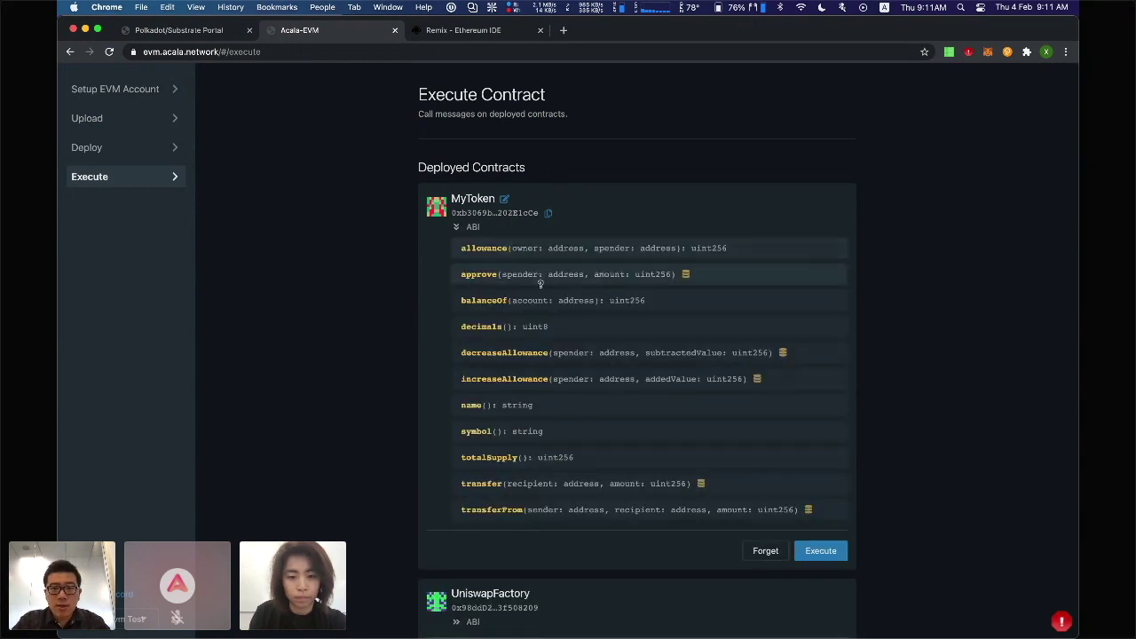
scroll(522, 411, "down", 1)
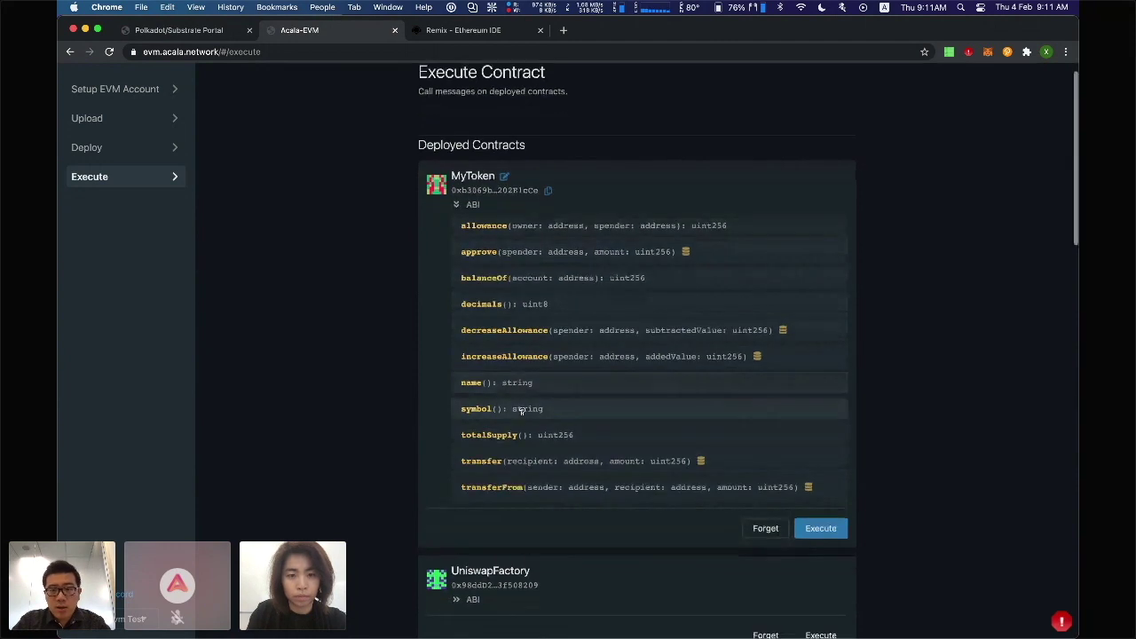
left_click(830, 530)
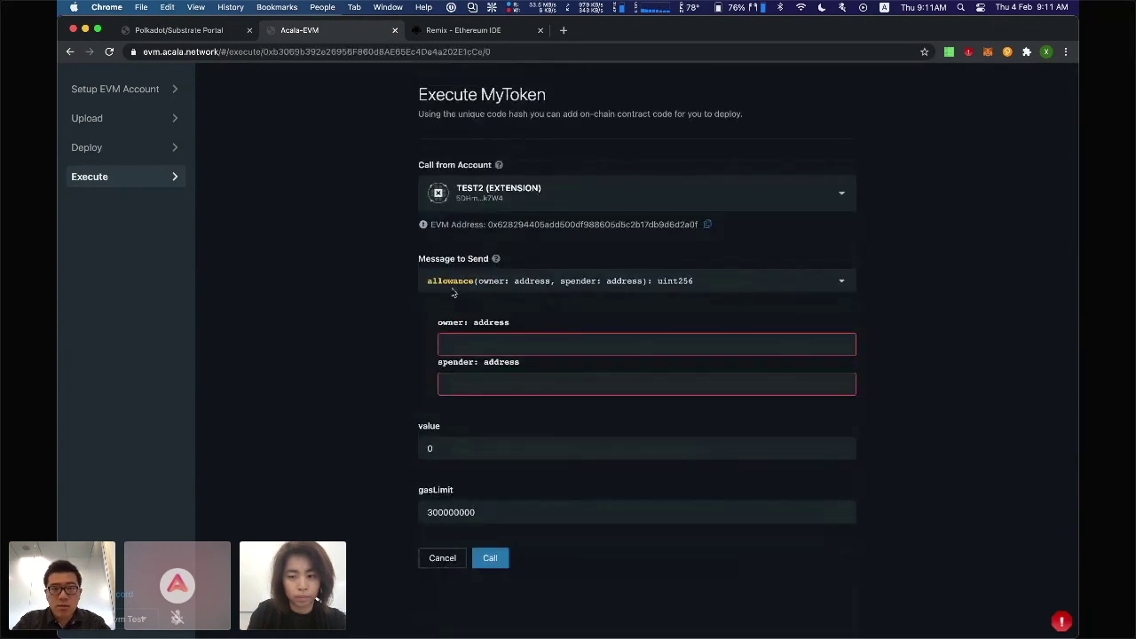
Step: Check the EVM address of the TEST2 account in the call form and its binding in the EVM account setup
left_click(540, 190)
left_click(355, 197)
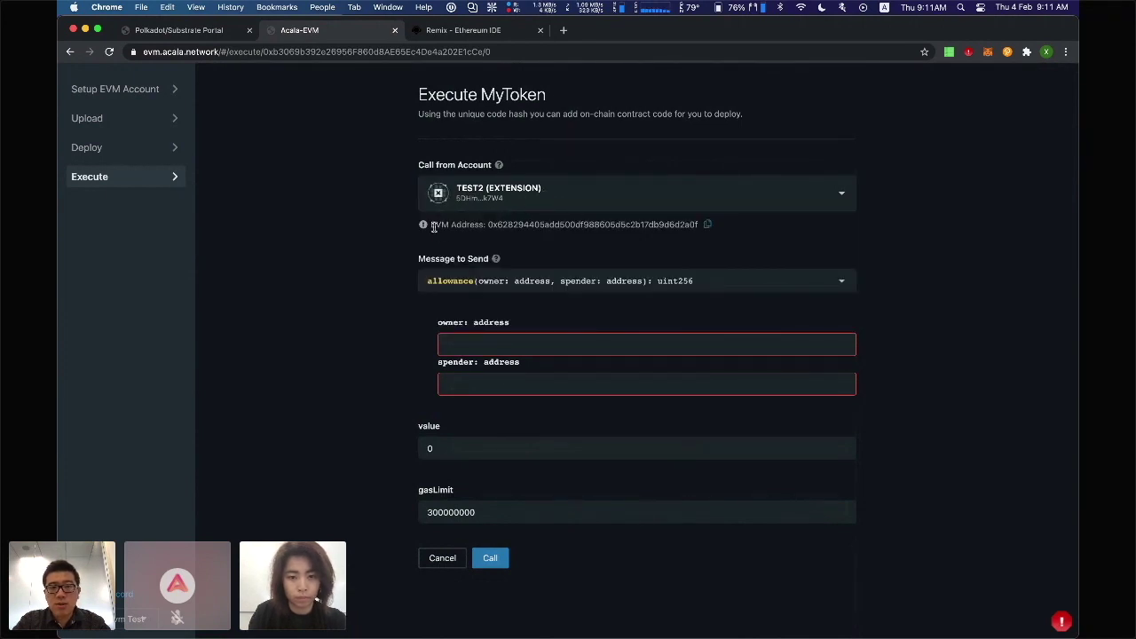
double_click(511, 226)
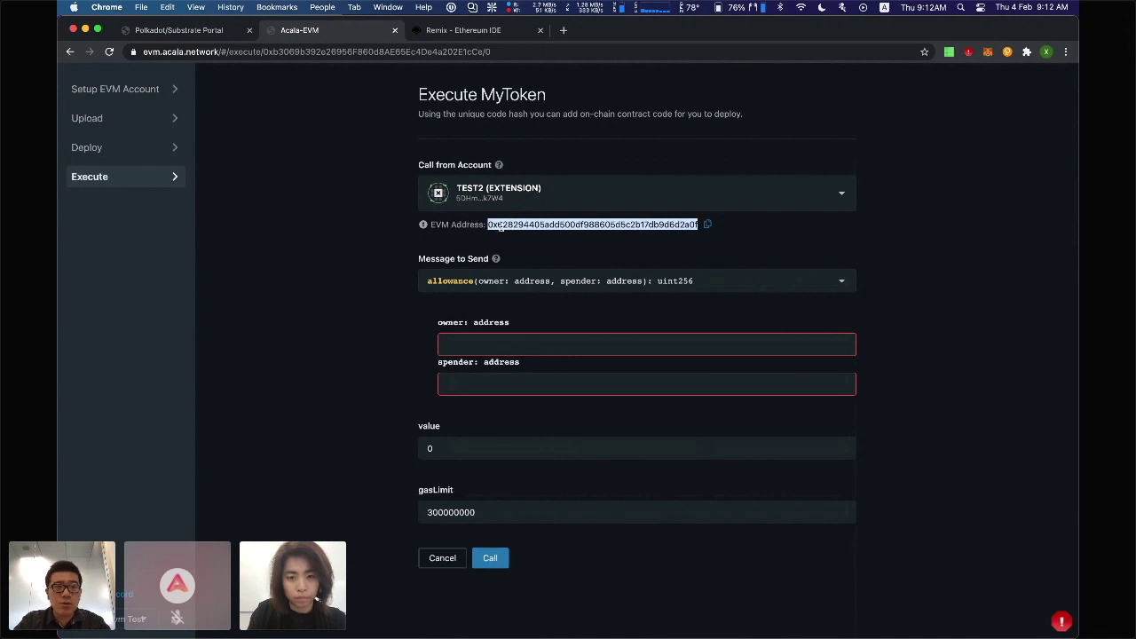
left_click(109, 89)
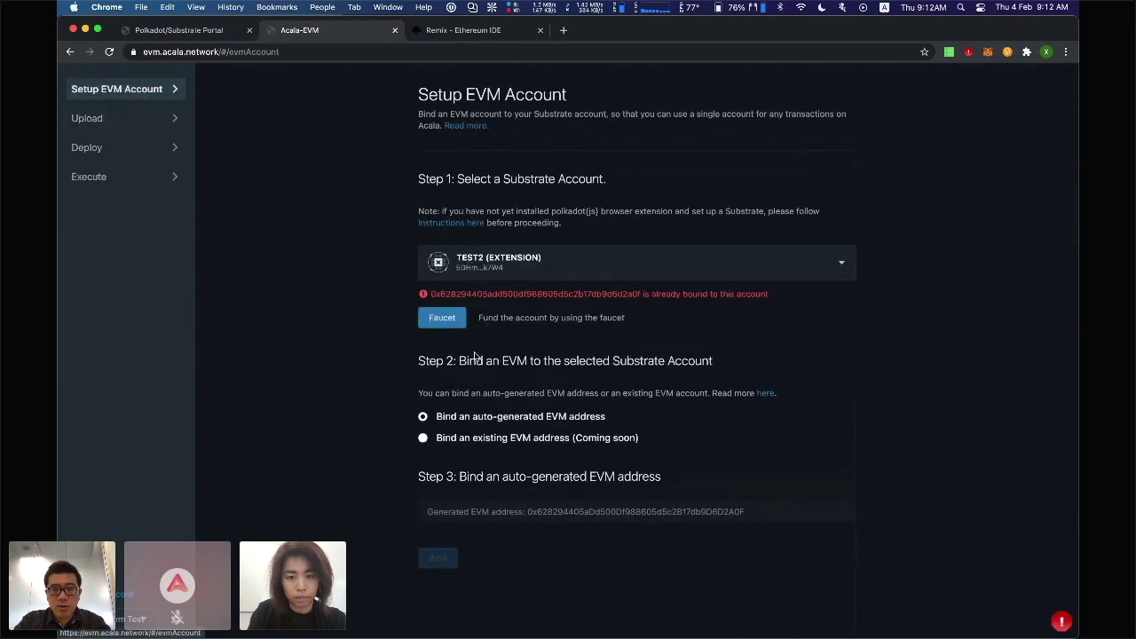
left_click(450, 417)
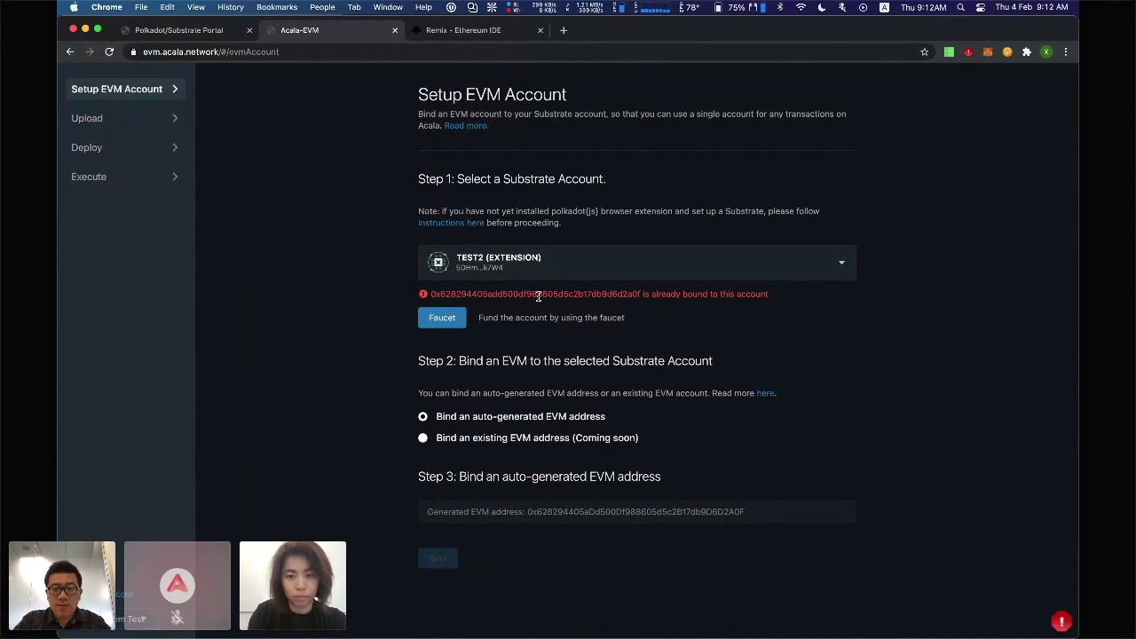
Step: Reopen the execution form of the newly deployed MyToken contract and call balanceOf for the TEST2 account's EVM address
left_click(119, 179)
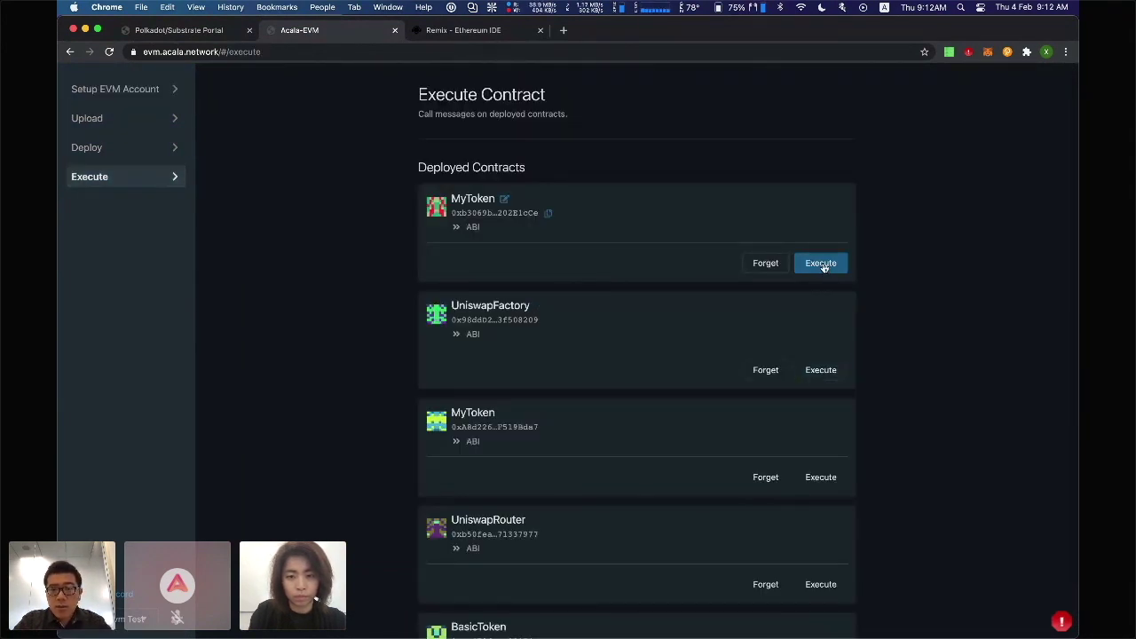
left_click(822, 264)
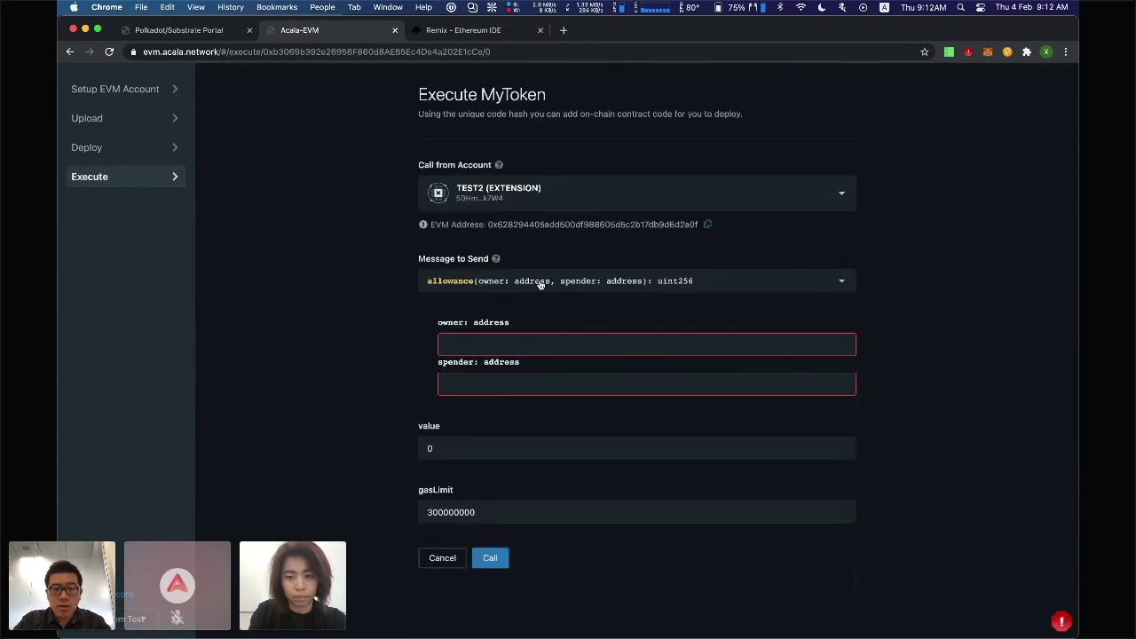
left_click(540, 283)
left_click(545, 355)
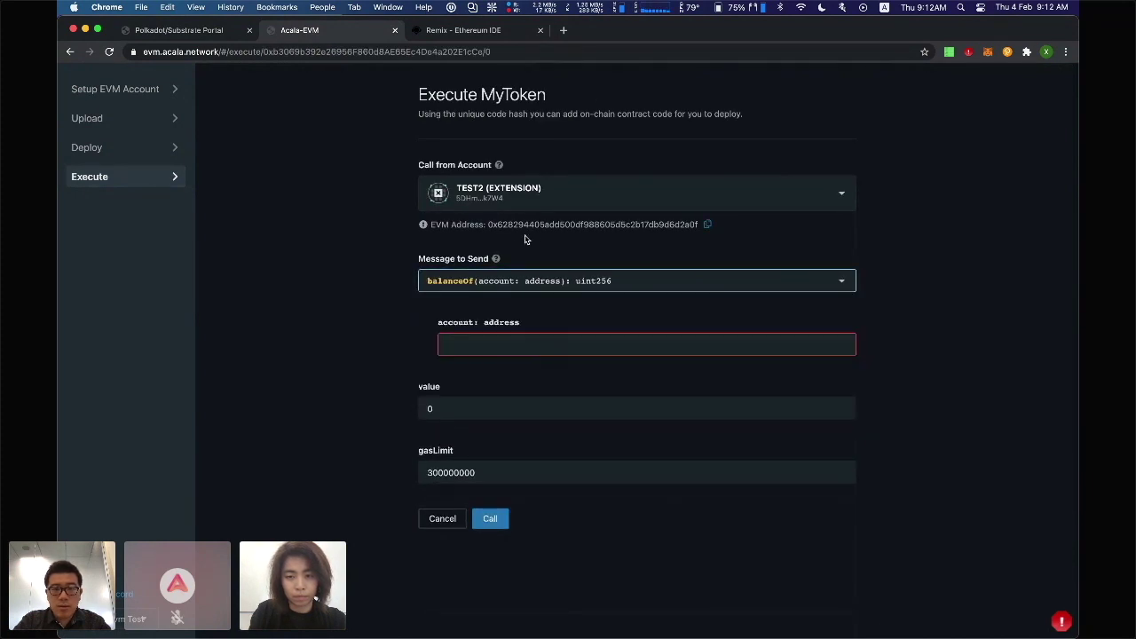
double_click(532, 224)
key("super+c")
left_click(521, 344)
key("super+v")
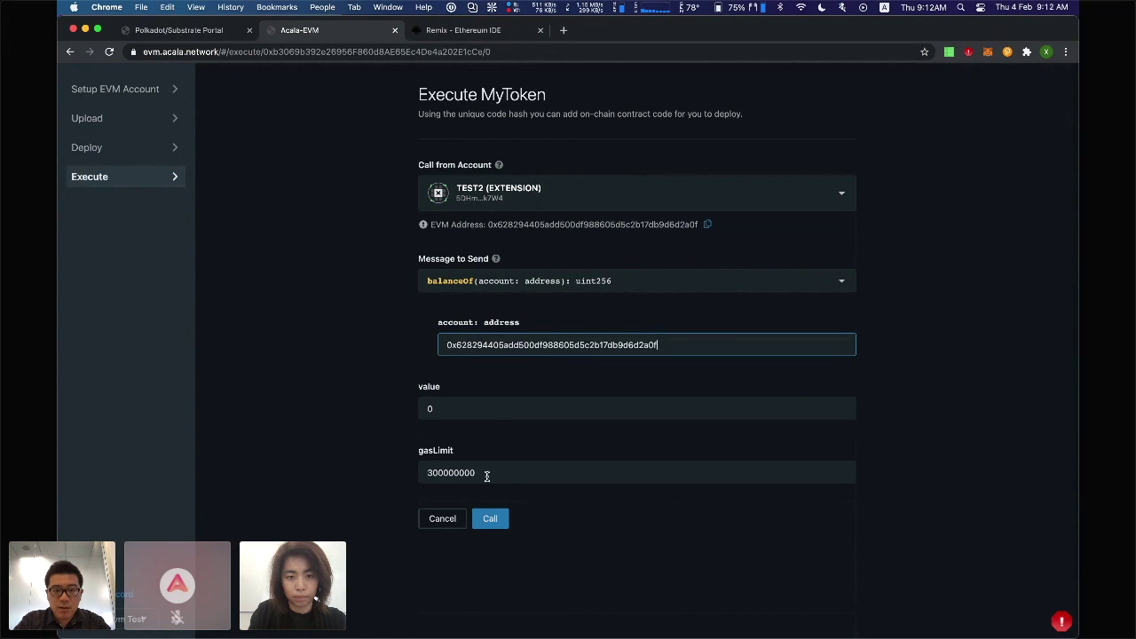
left_click(490, 519)
scroll(532, 546, "down", 1)
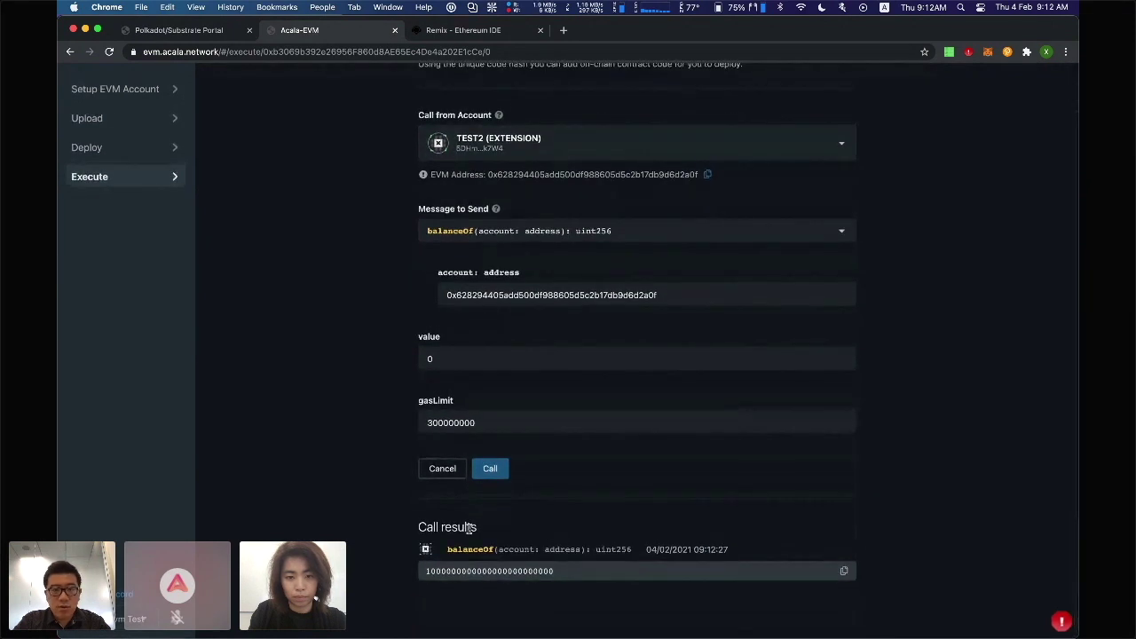
Step: Call the contract's name() function from the TEST2 account
left_click(571, 231)
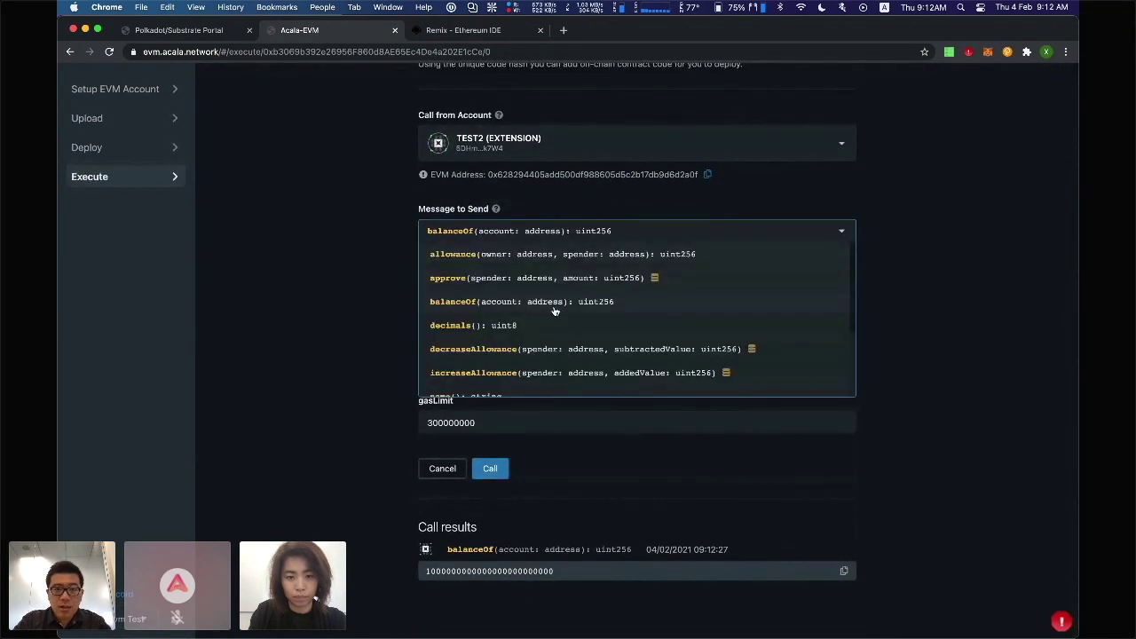
scroll(540, 305, "up", 1)
scroll(541, 302, "down", 1)
scroll(548, 367, "down", 3)
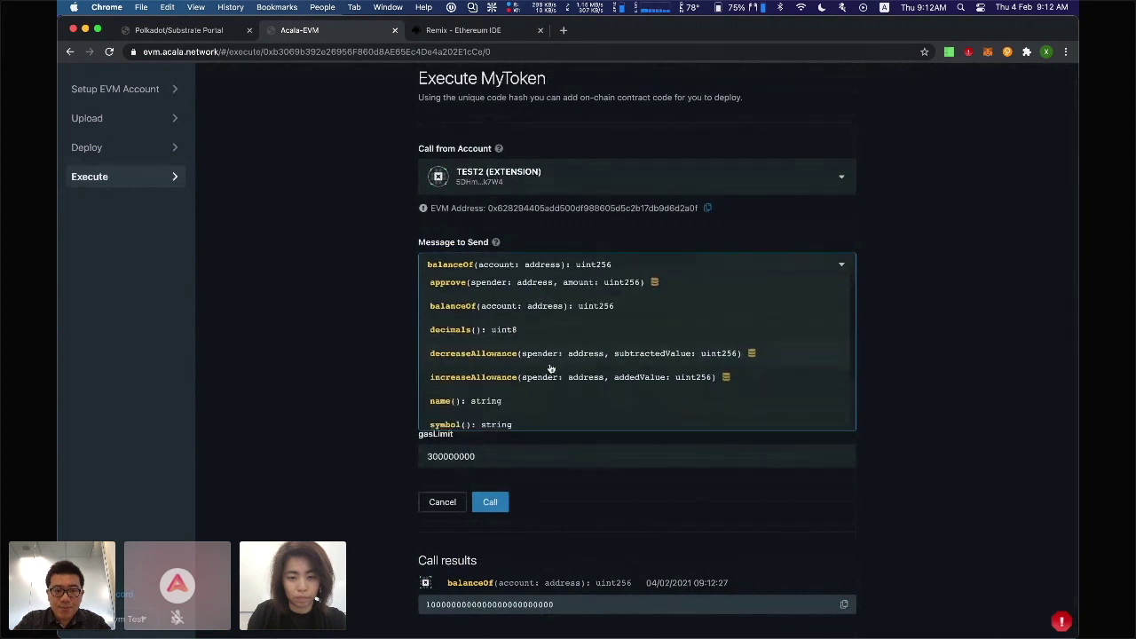
left_click(533, 337)
left_click(492, 455)
scroll(548, 462, "down", 1)
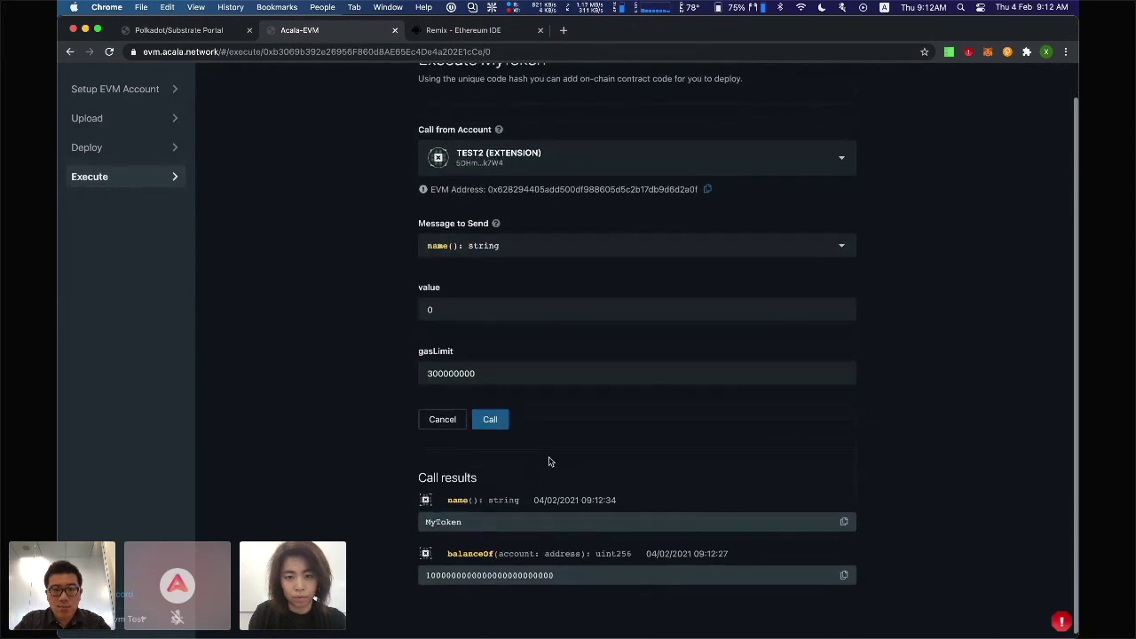
Step: Call the contract's totalSupply() function from the TEST2 account
left_click(524, 248)
left_click(510, 359)
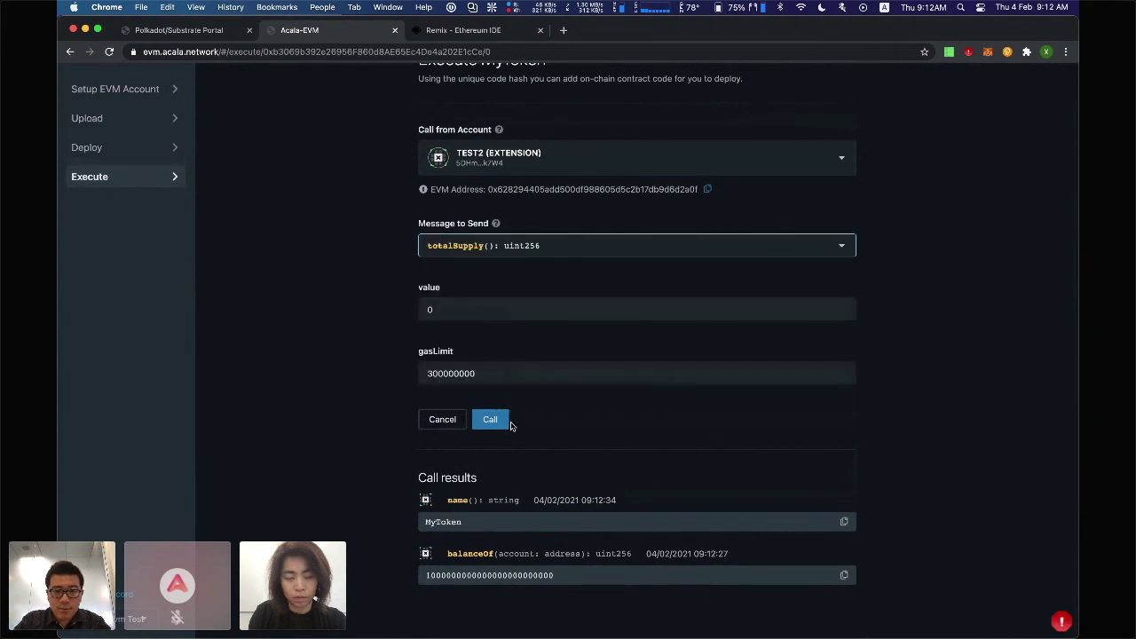
left_click(491, 419)
Step: Prepare a transfer message with account 111's EVM address as the recipient and 123132123 as the amount
left_click(538, 247)
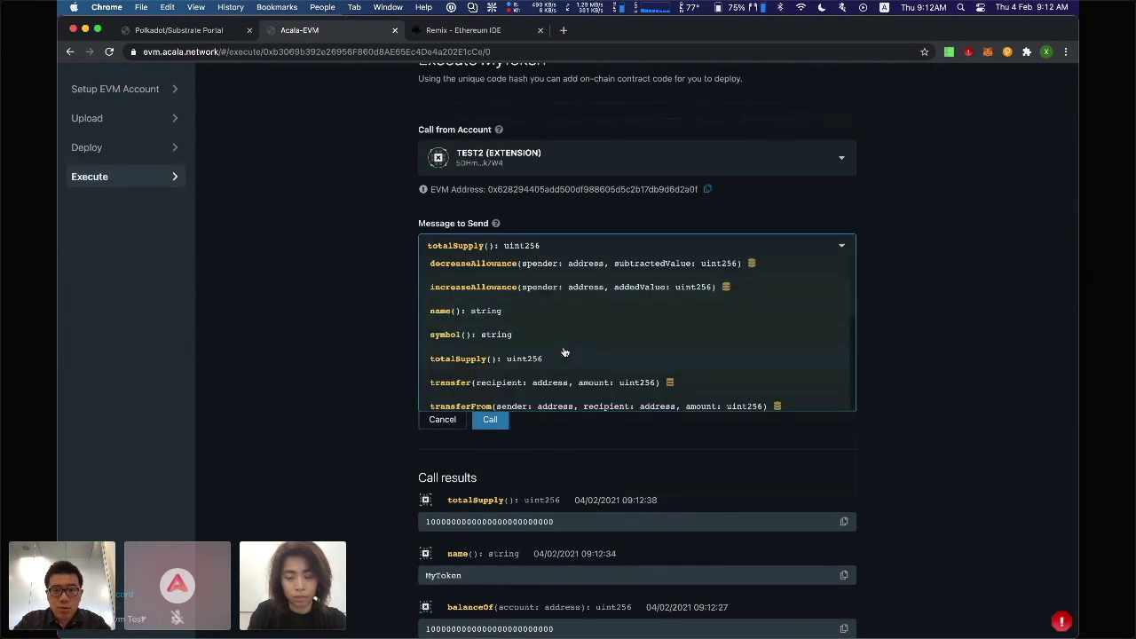
left_click(566, 381)
left_click(545, 169)
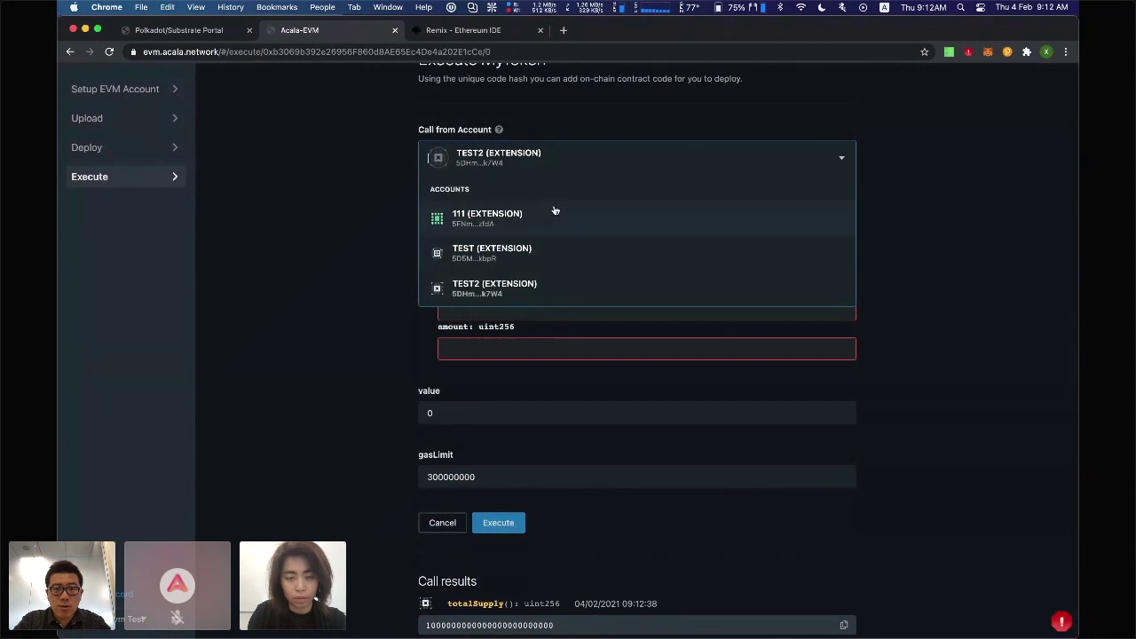
left_click(550, 218)
double_click(535, 190)
key("super+c")
left_click(535, 169)
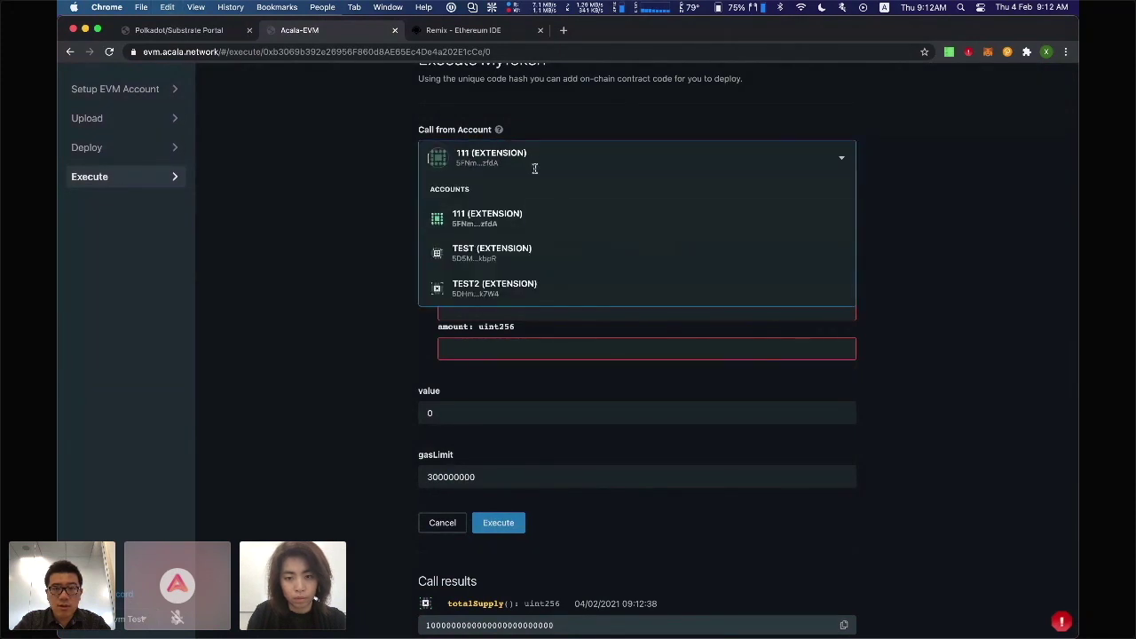
left_click(560, 327)
left_click(541, 307)
key("super+v")
left_click(524, 352)
type("123132123")
Step: Try to execute the transfer from the TEST account with value 0 and gasLimit 300000000
left_click(568, 169)
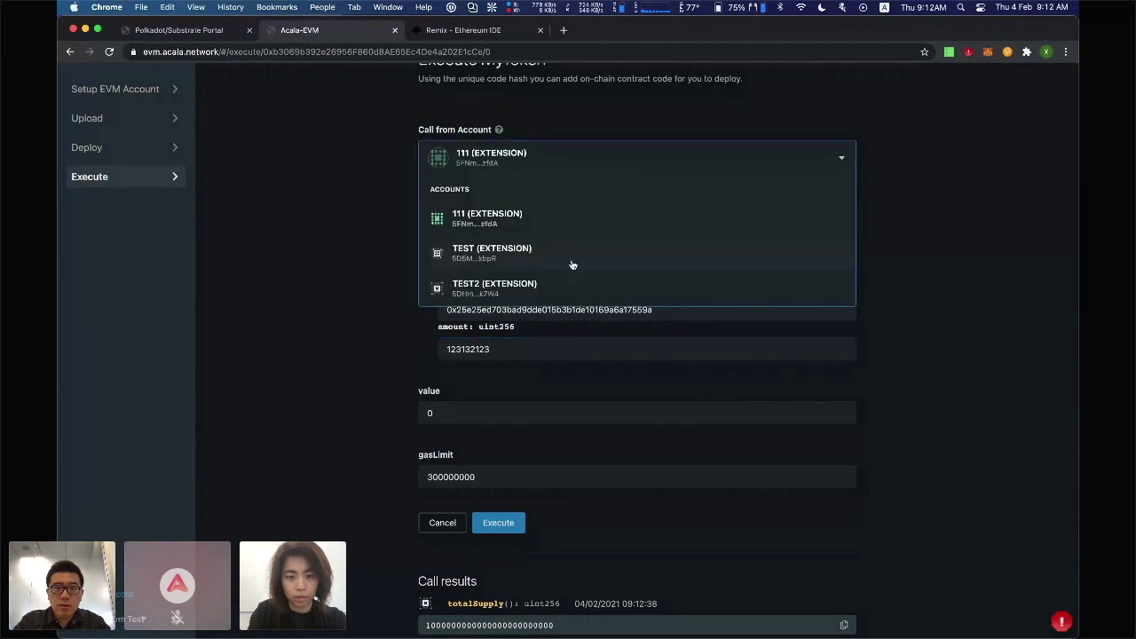
left_click(542, 258)
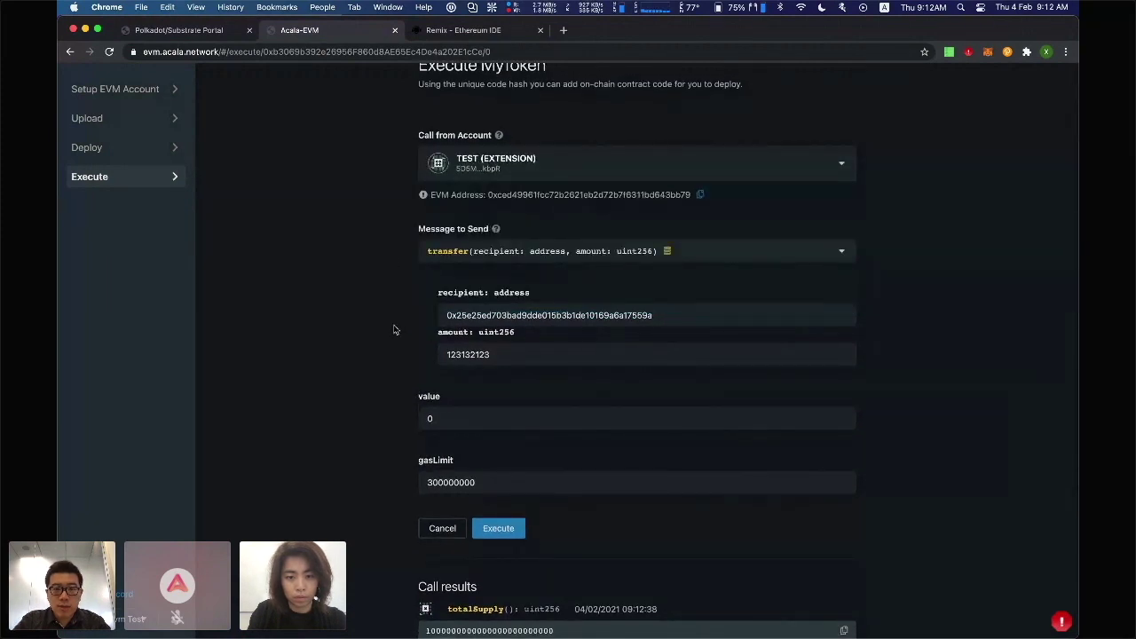
scroll(395, 331, "down", 2)
left_click(503, 441)
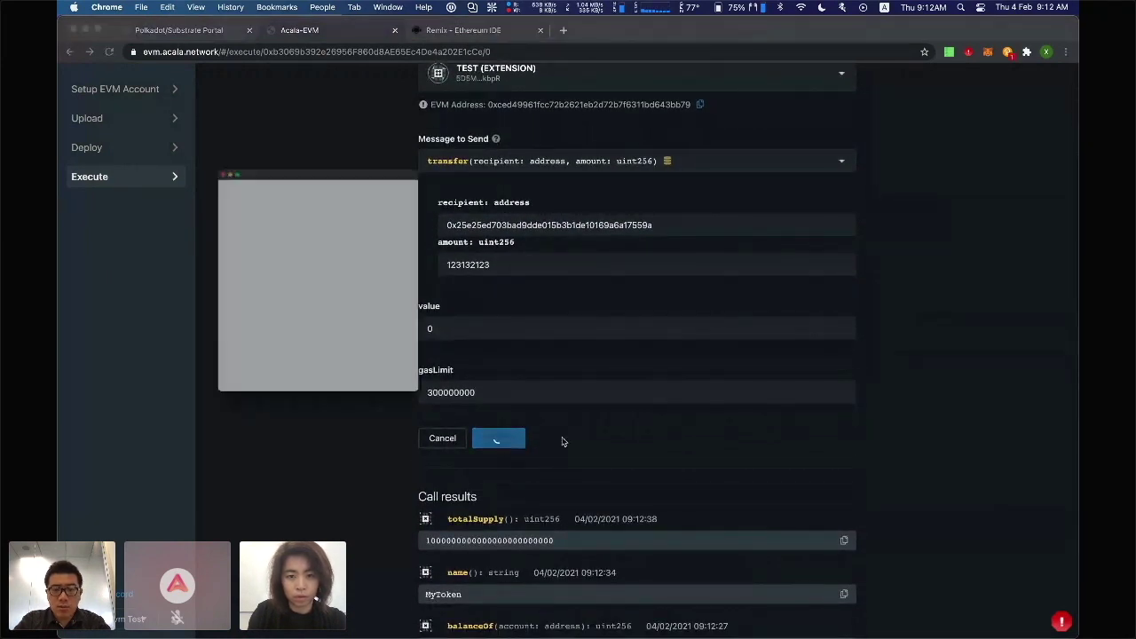
Step: Enter the TEST account's password, have it remembered for the next 15 minutes, and sign the transfer transaction
left_click(307, 427)
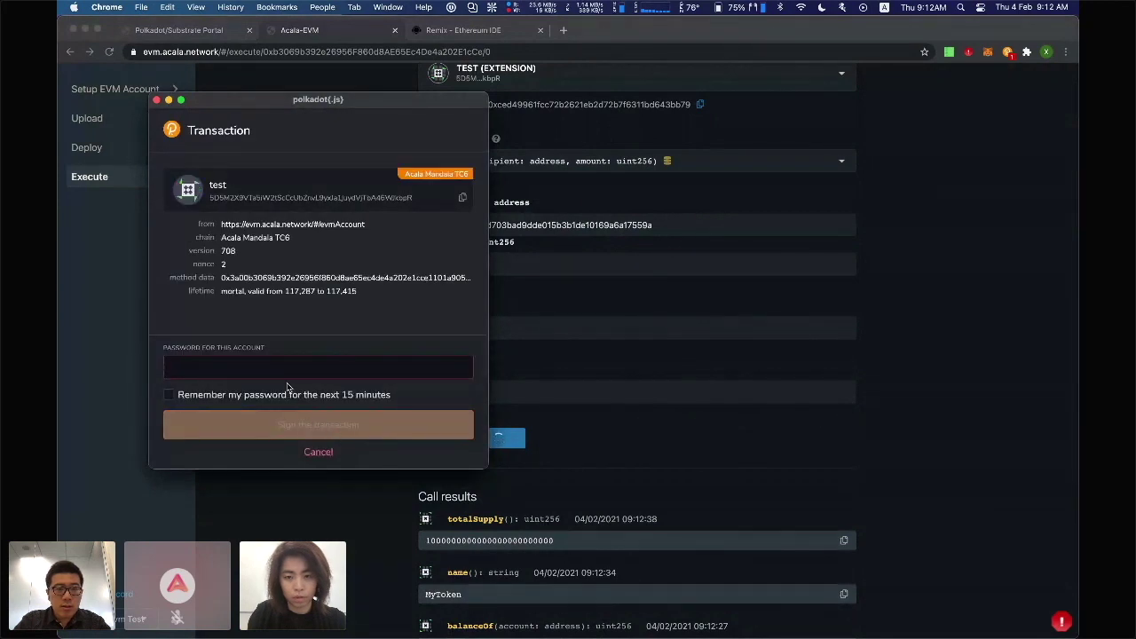
type("******")
left_click(261, 397)
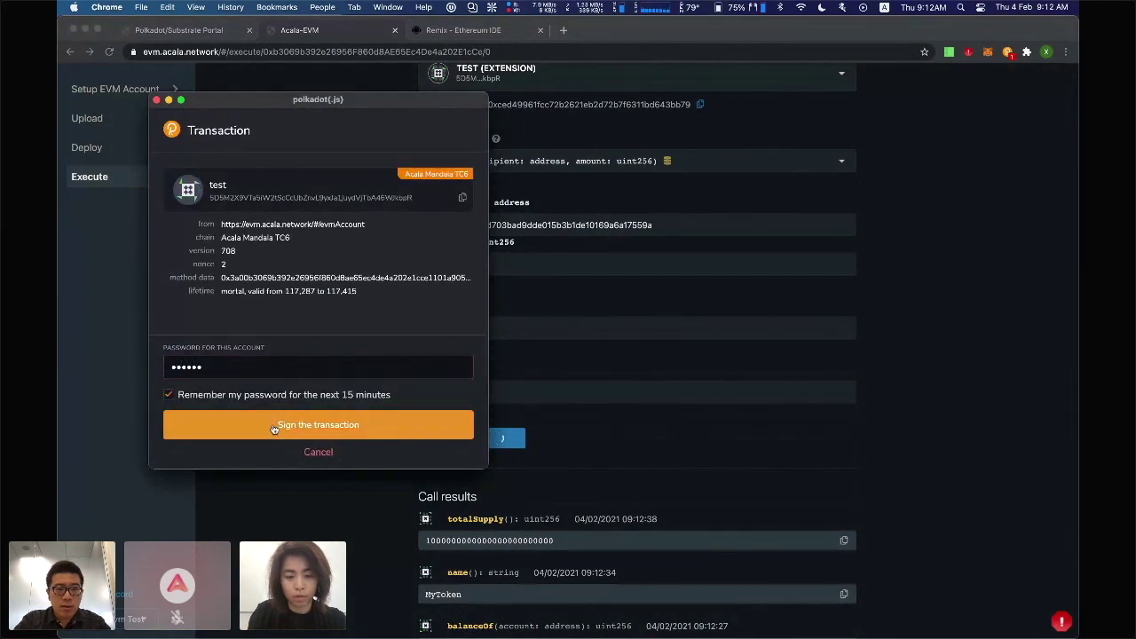
left_click(273, 426)
scroll(645, 212, "up", 3)
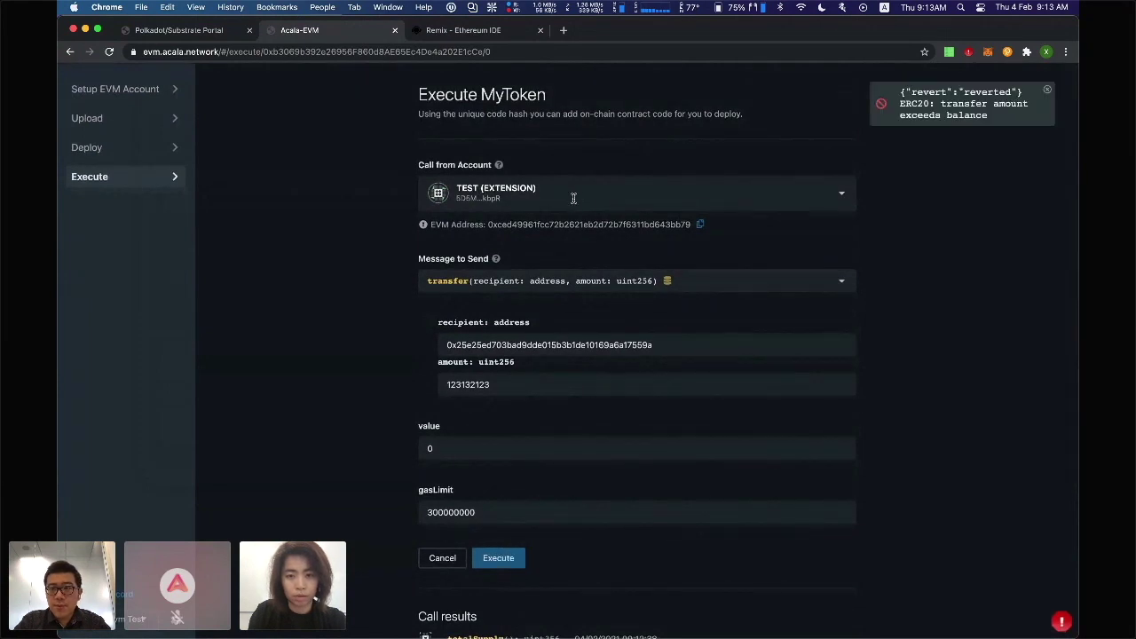
Step: Switch the calling account to TEST2, execute the transfer, and sign the transaction
left_click(625, 206)
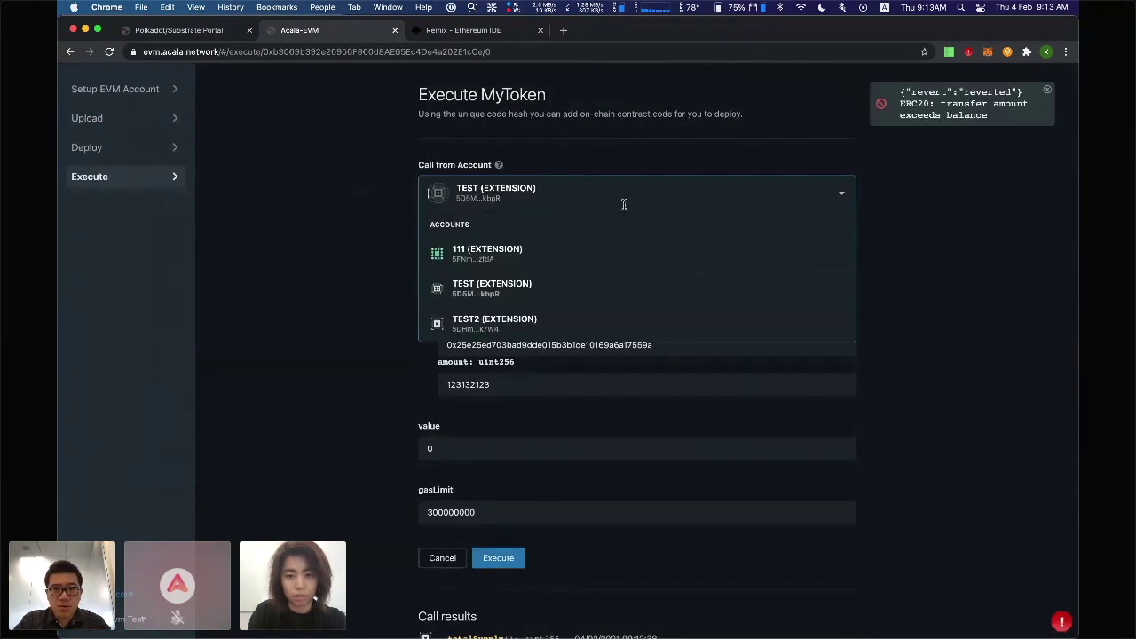
left_click(540, 322)
left_click(499, 550)
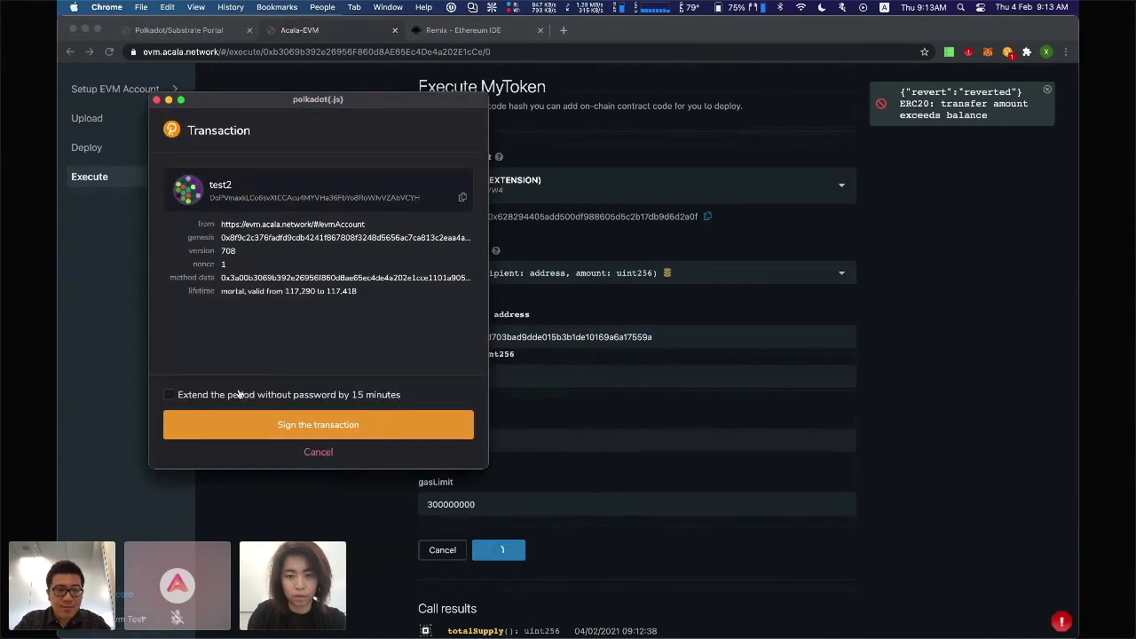
left_click(235, 425)
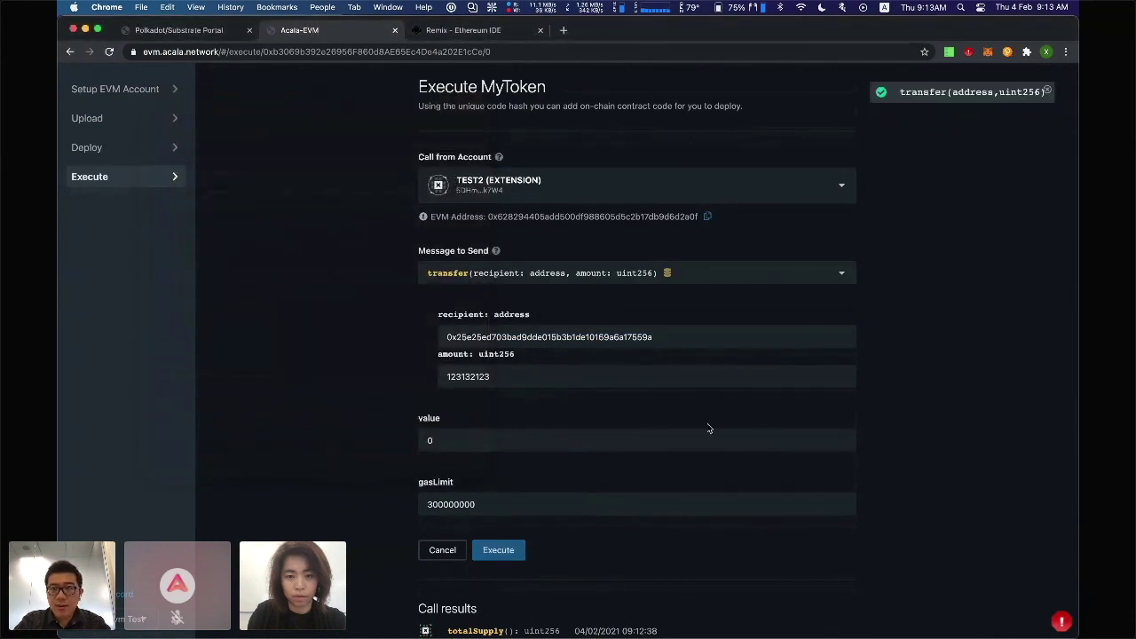
Step: Call balanceOf for the transfer's recipient address and examine the returned balance
scroll(708, 429, "down", 4)
scroll(552, 253, "up", 1)
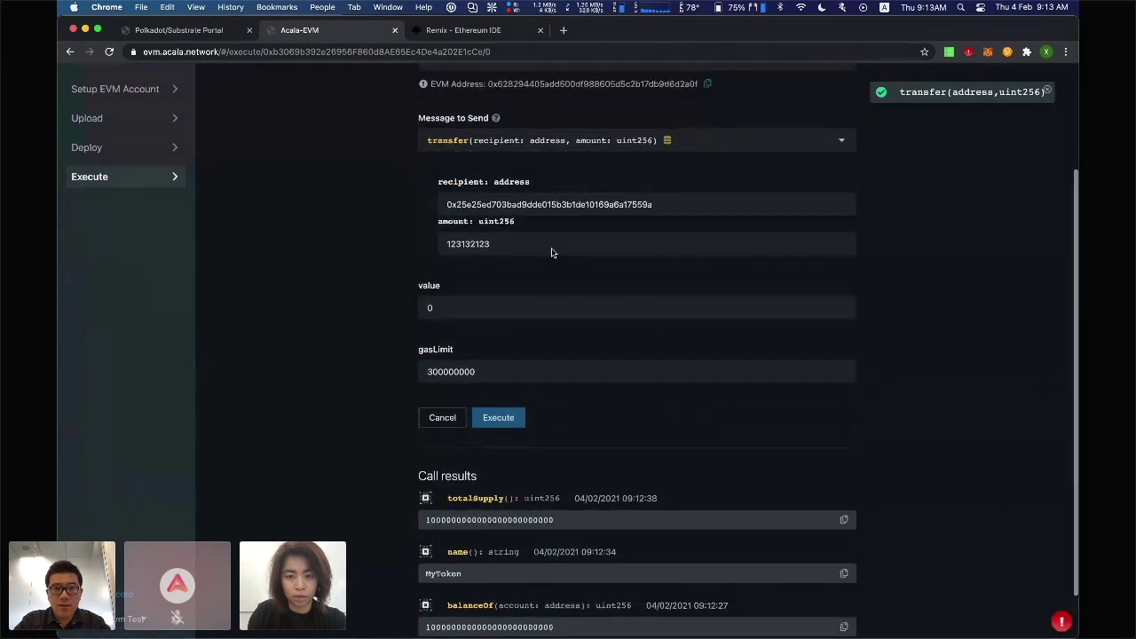
double_click(533, 205)
key("super+c")
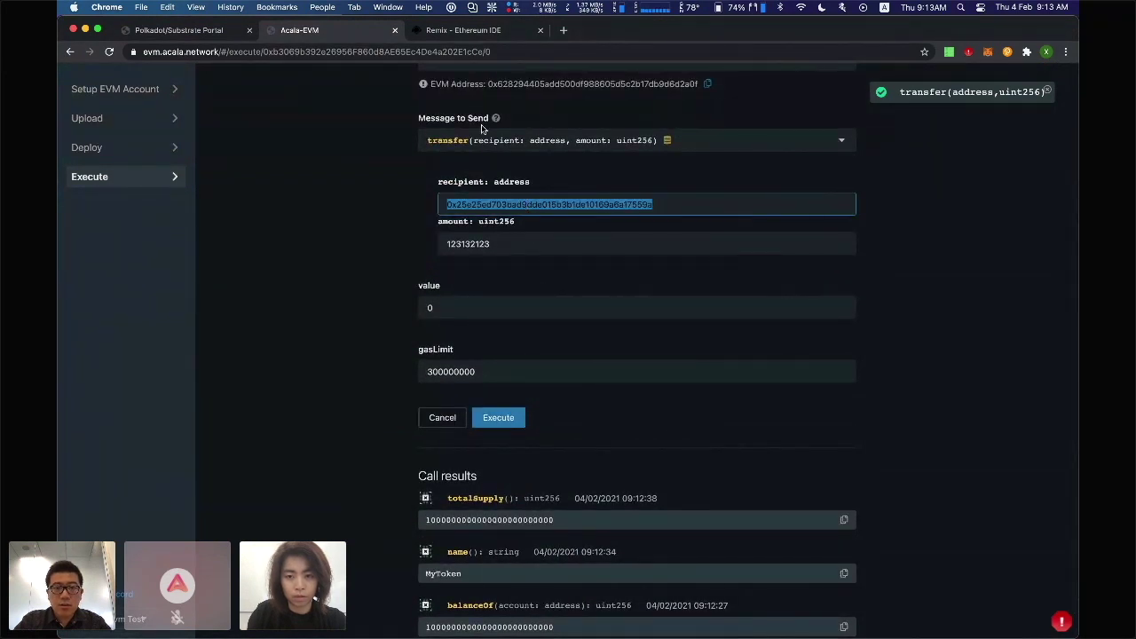
left_click(502, 142)
scroll(513, 197, "up", 3)
scroll(513, 197, "up", 2)
left_click(504, 195)
left_click(487, 204)
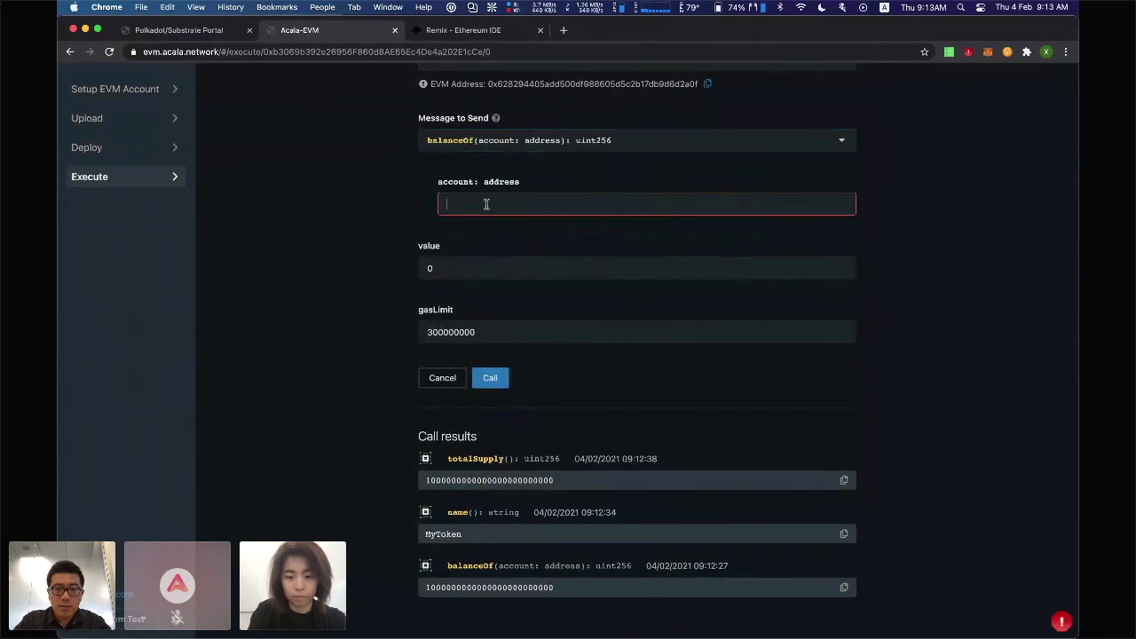
key("super+v")
left_click(493, 380)
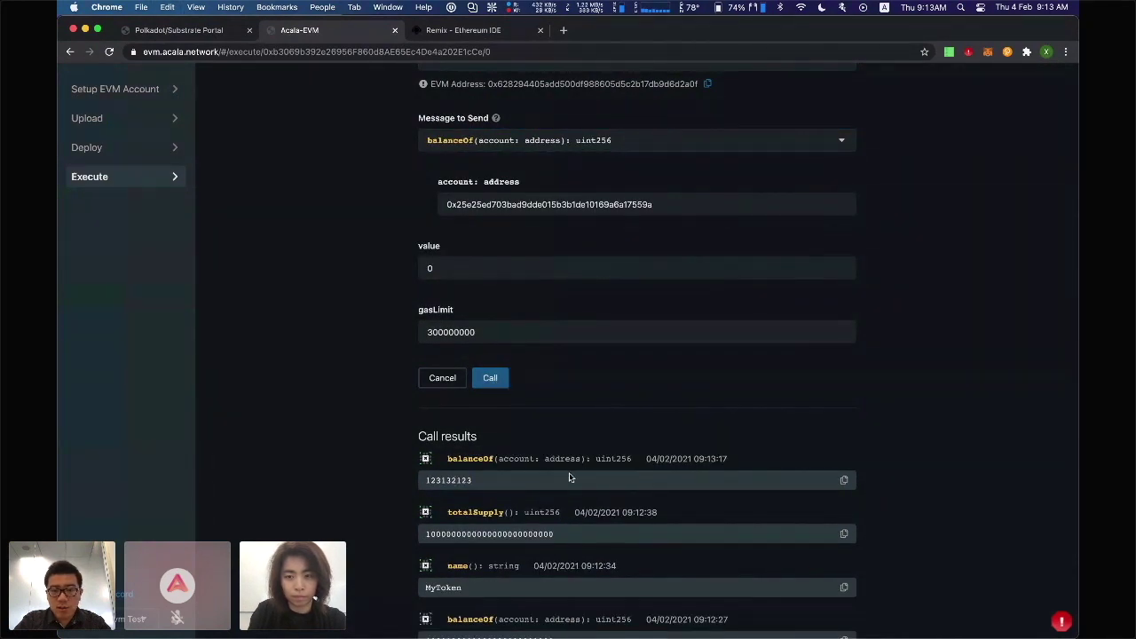
scroll(609, 420, "up", 1)
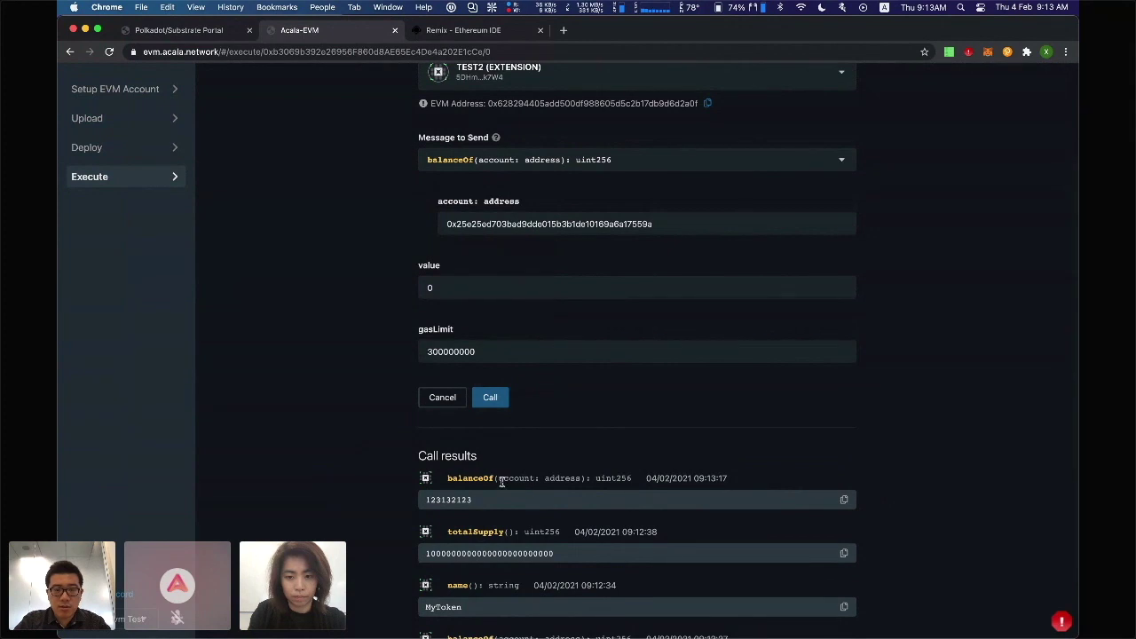
double_click(451, 499)
scroll(448, 382, "up", 2)
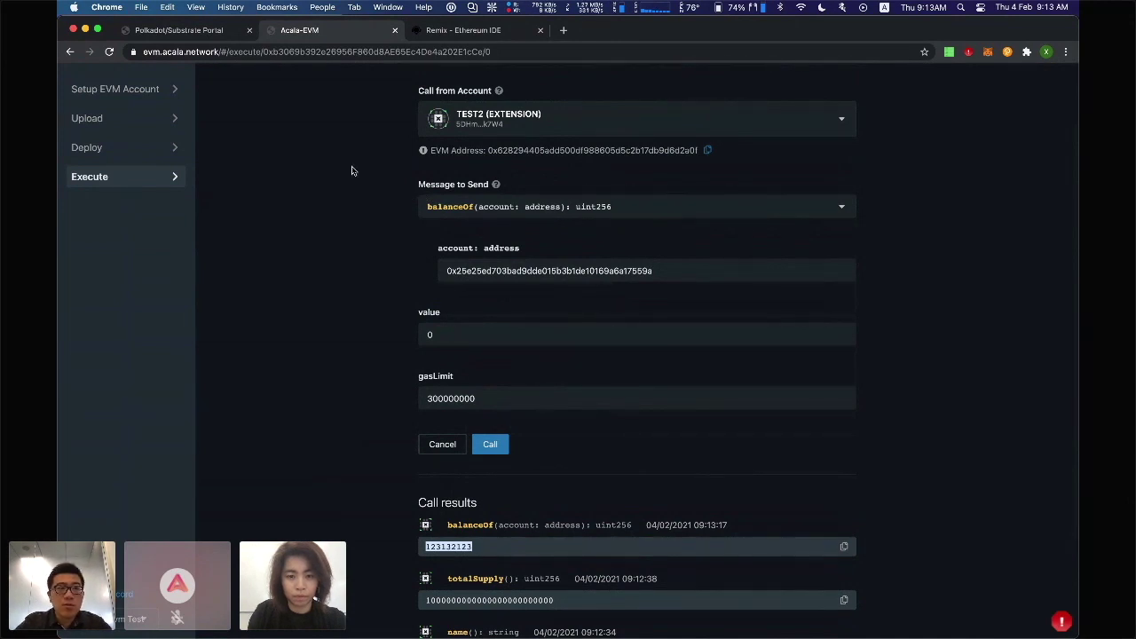
Step: Return to the list of deployed contracts and look through the built-in contracts and token entries
left_click(119, 177)
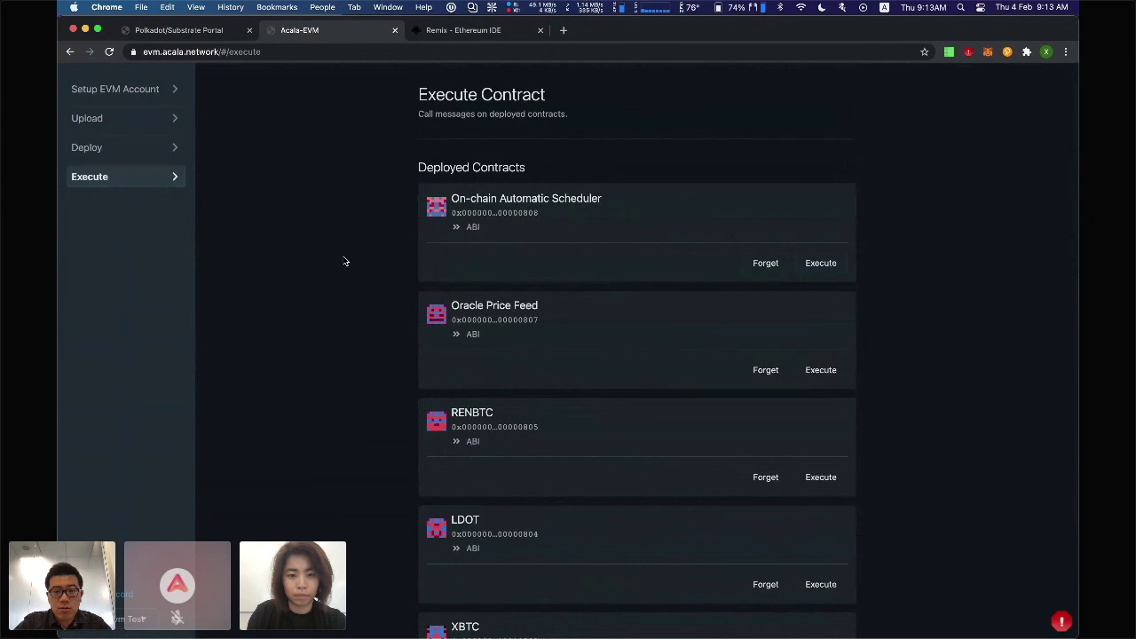
scroll(346, 266, "down", 10)
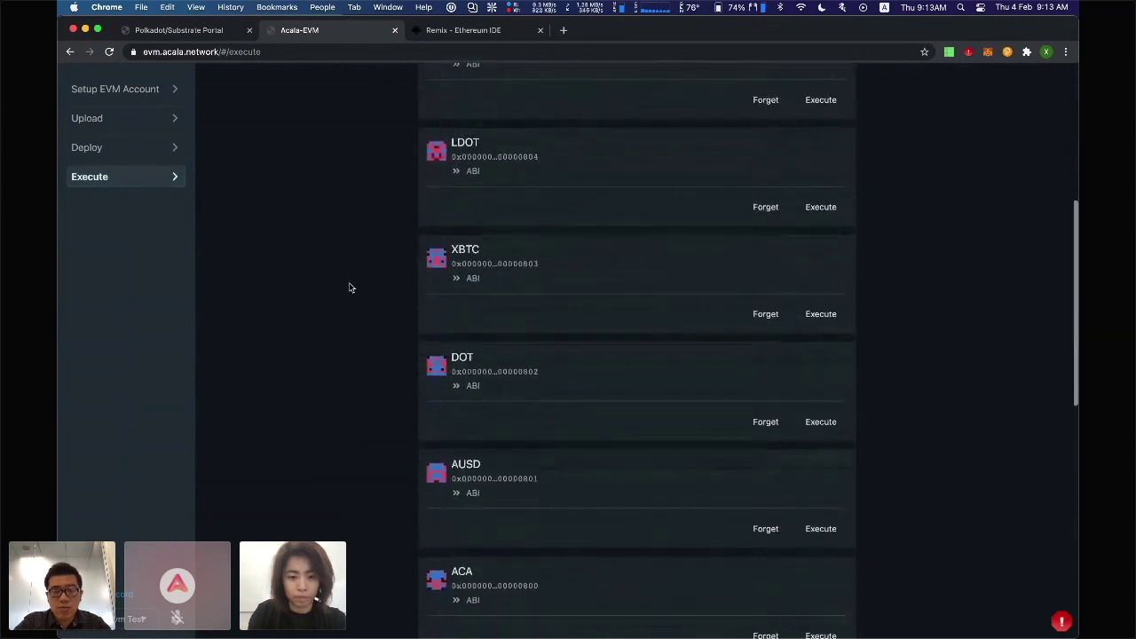
scroll(421, 284, "up", 6)
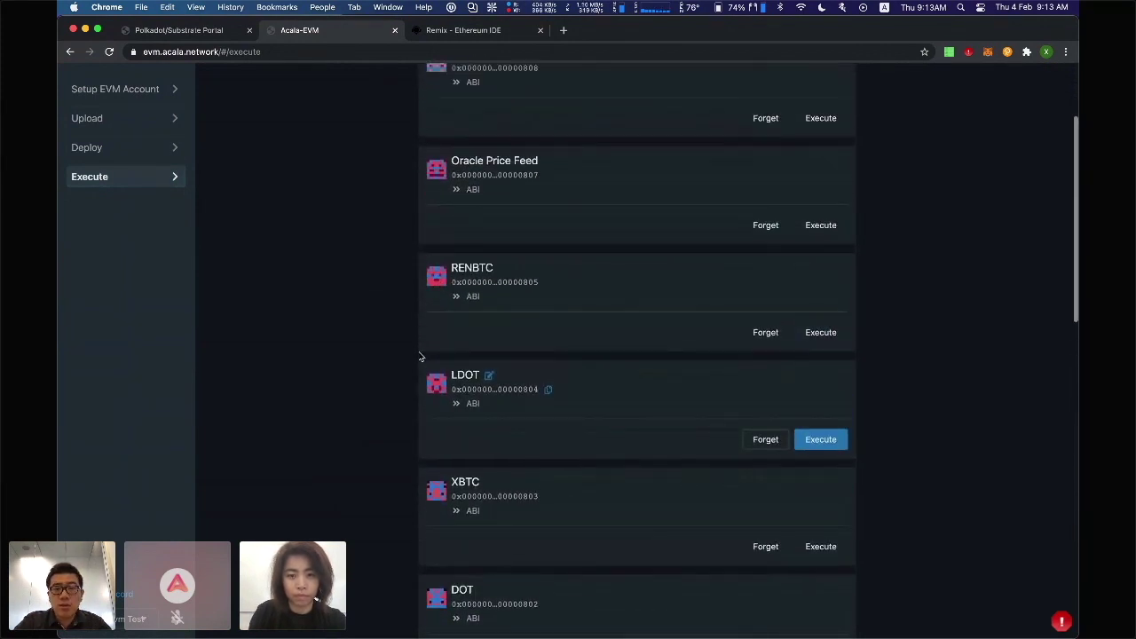
scroll(421, 357, "up", 1)
scroll(421, 357, "down", 8)
scroll(462, 356, "down", 2)
scroll(495, 365, "up", 1)
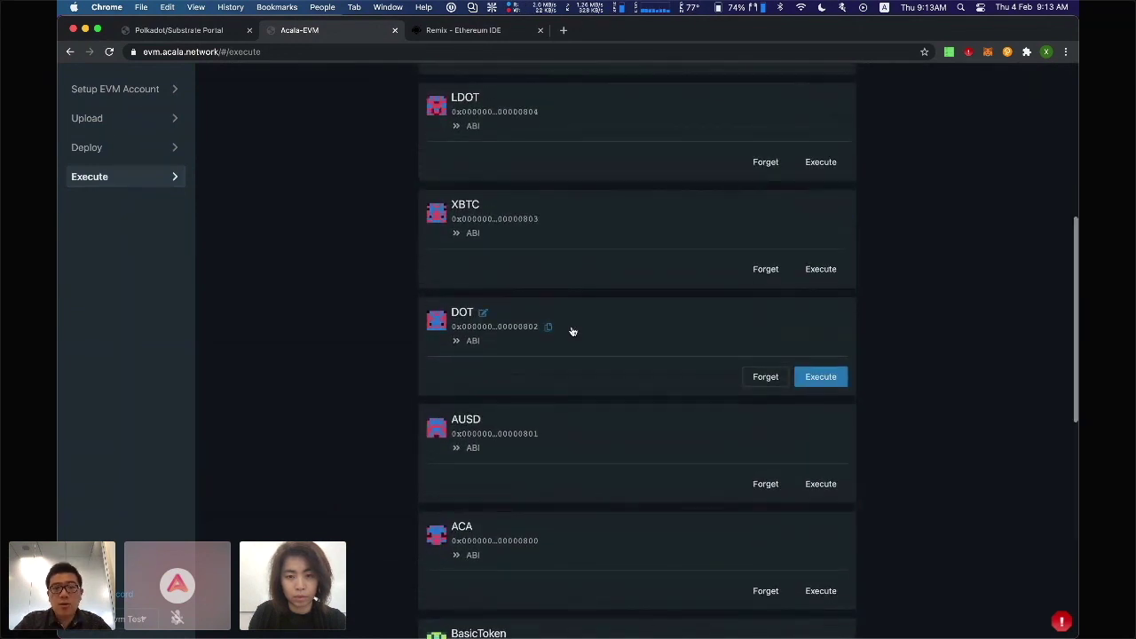
Step: Examine the deployed contract entries, from the ACA, AUSD, DOT, XBTC, LDOT and RENBTC tokens to the Oracle Price Feed and On-chain Automatic Scheduler
scroll(572, 331, "up", 1)
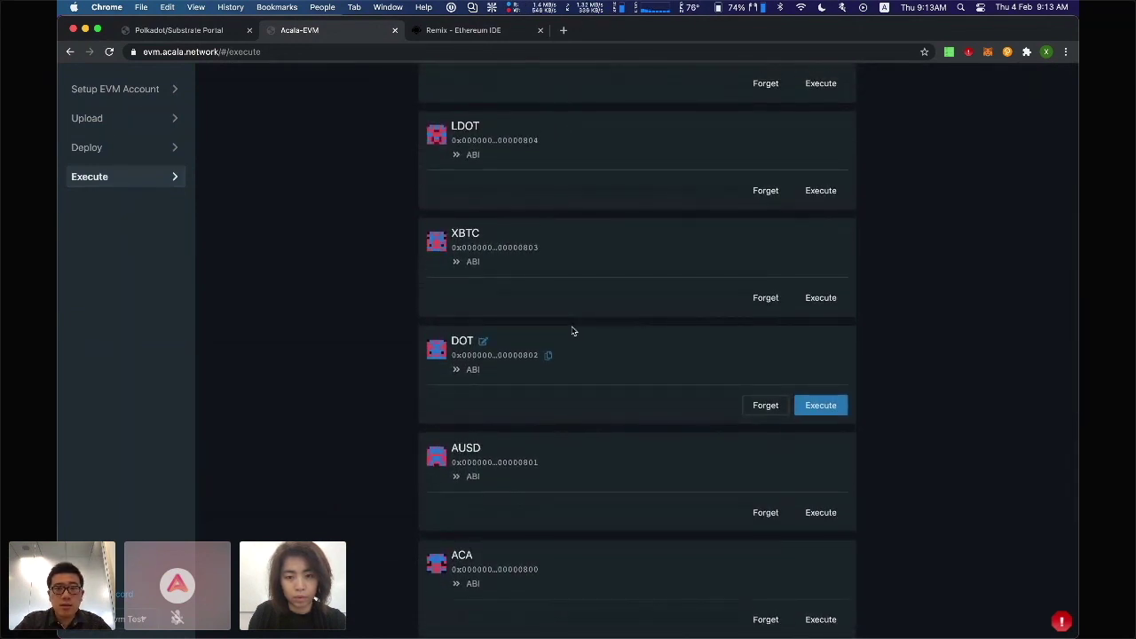
scroll(572, 331, "up", 2)
scroll(573, 331, "down", 1)
scroll(578, 529, "down", 1)
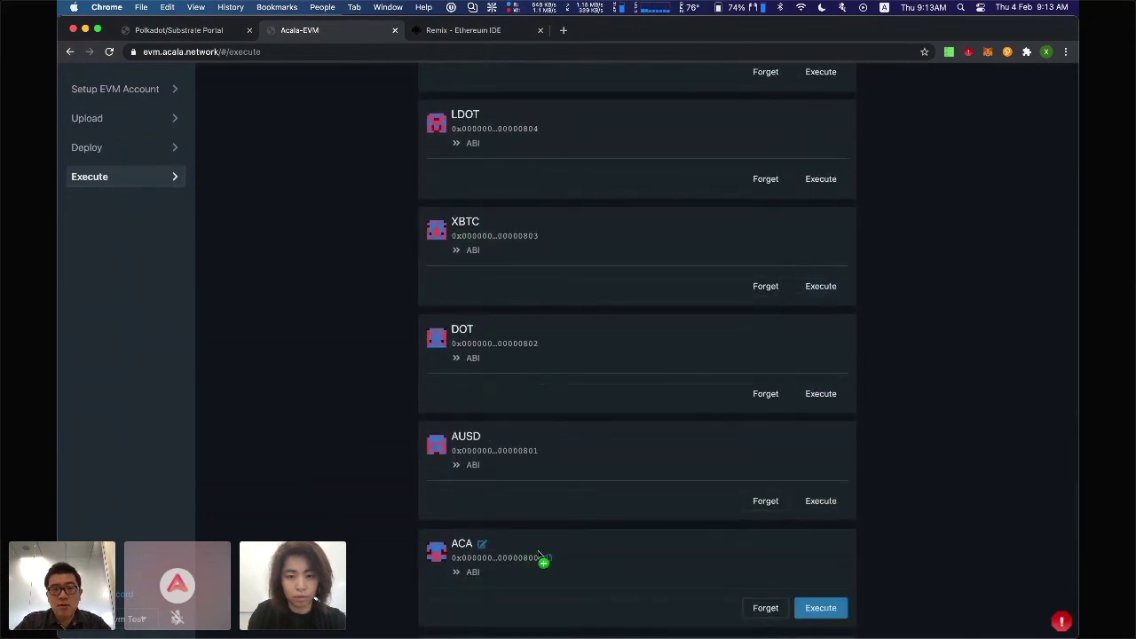
scroll(553, 431, "up", 2)
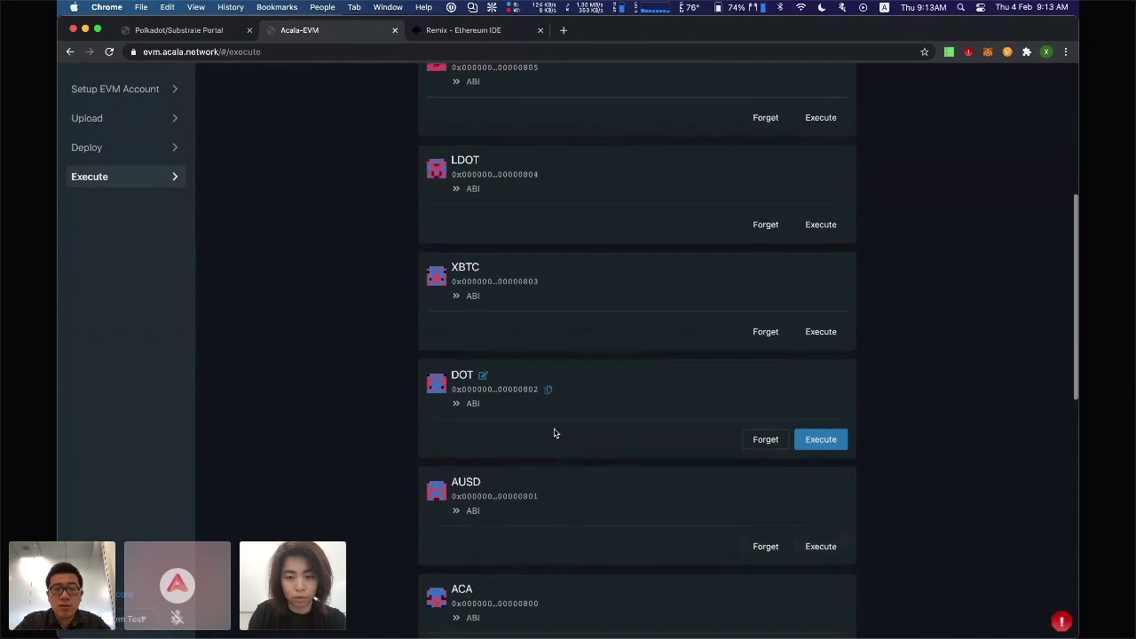
scroll(553, 433, "down", 1)
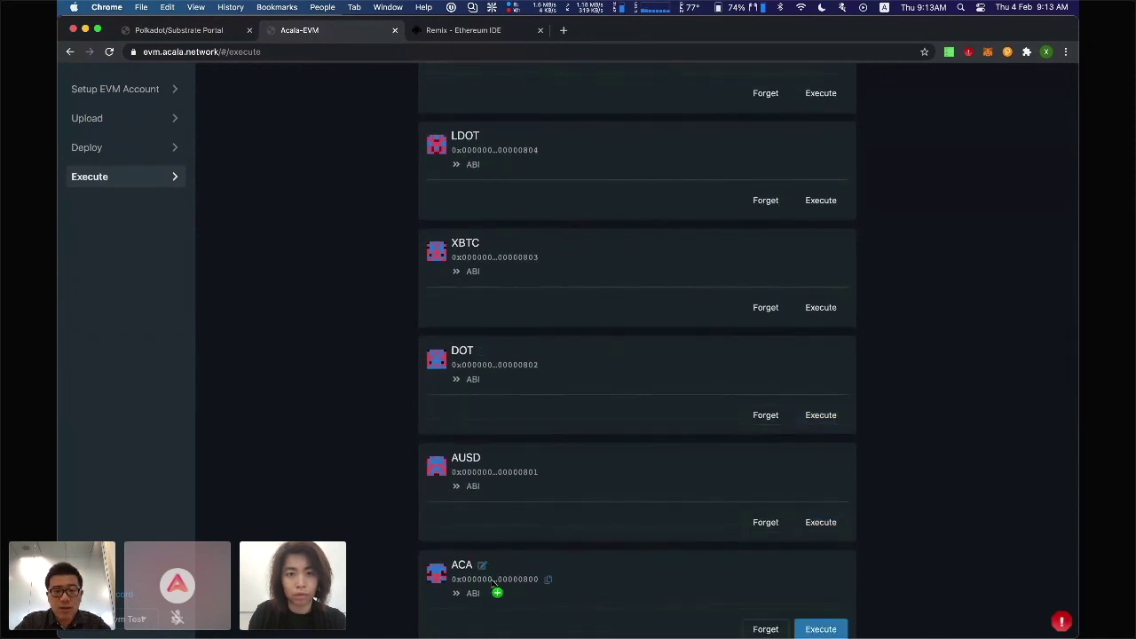
scroll(549, 399, "up", 5)
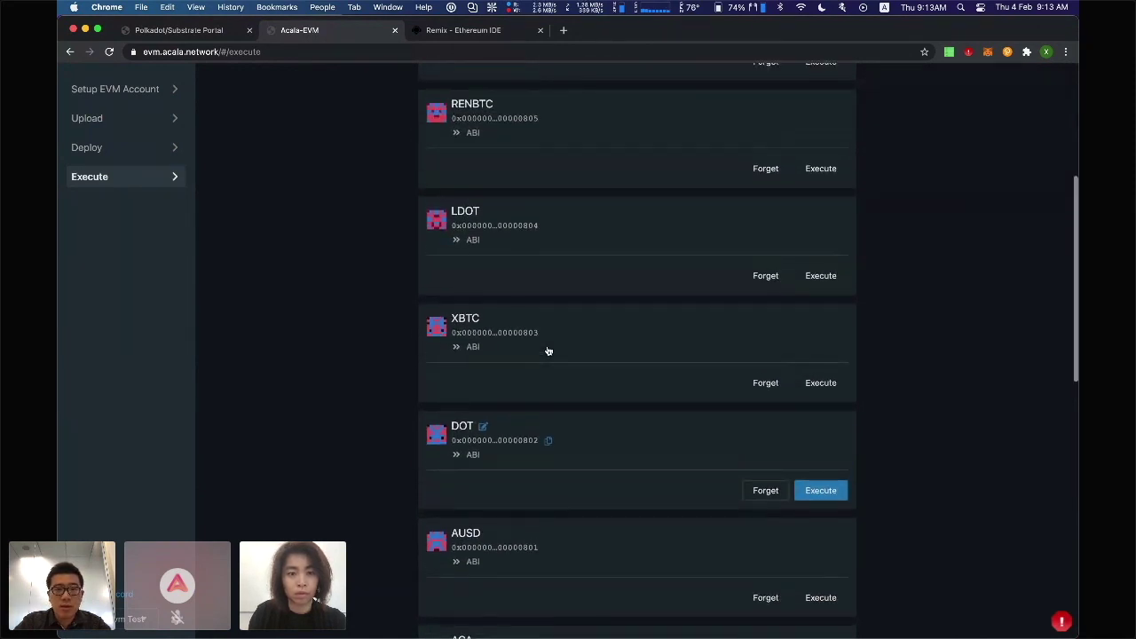
scroll(537, 288, "up", 10)
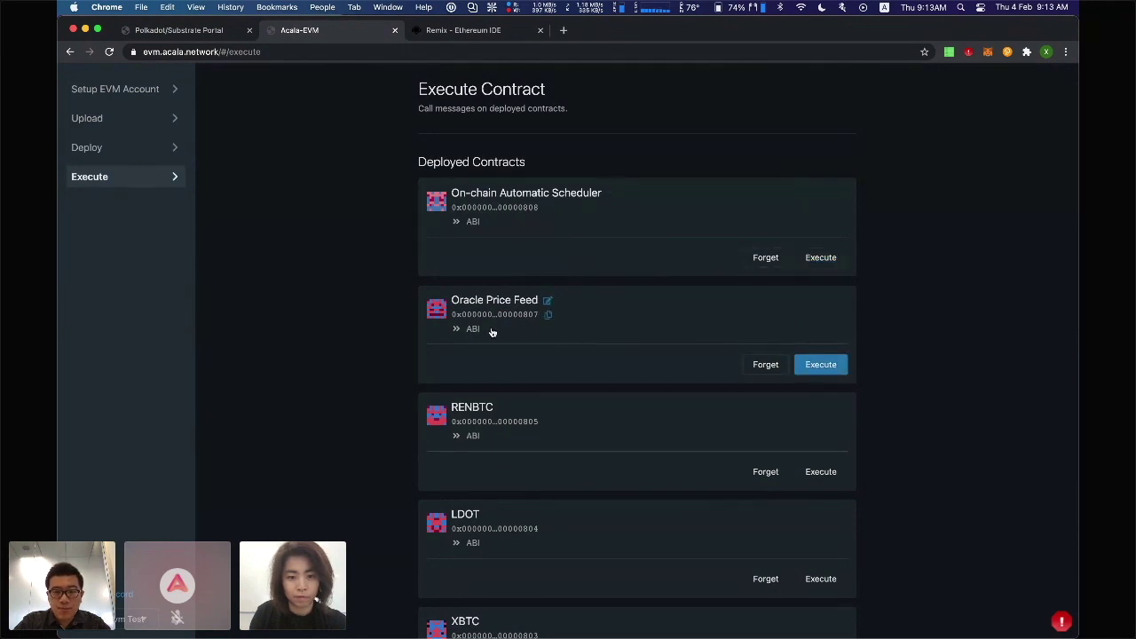
Step: Open the ACA token contract for execution and check its title and the calling account choices, keeping TEST2
scroll(537, 355, "down", 5)
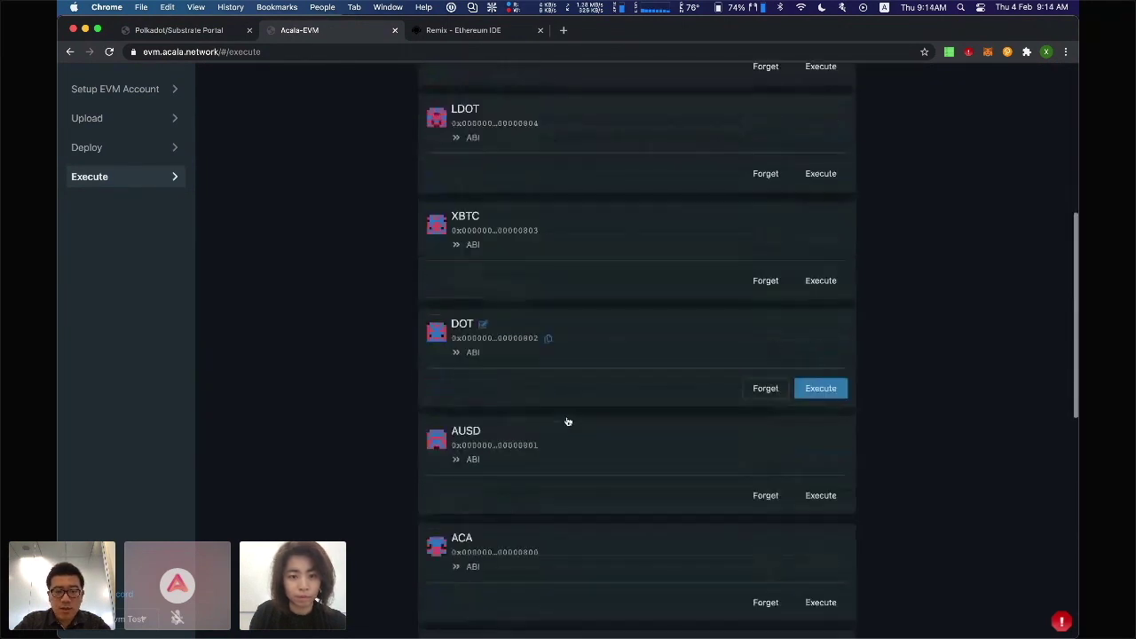
scroll(666, 536, "down", 1)
left_click(824, 545)
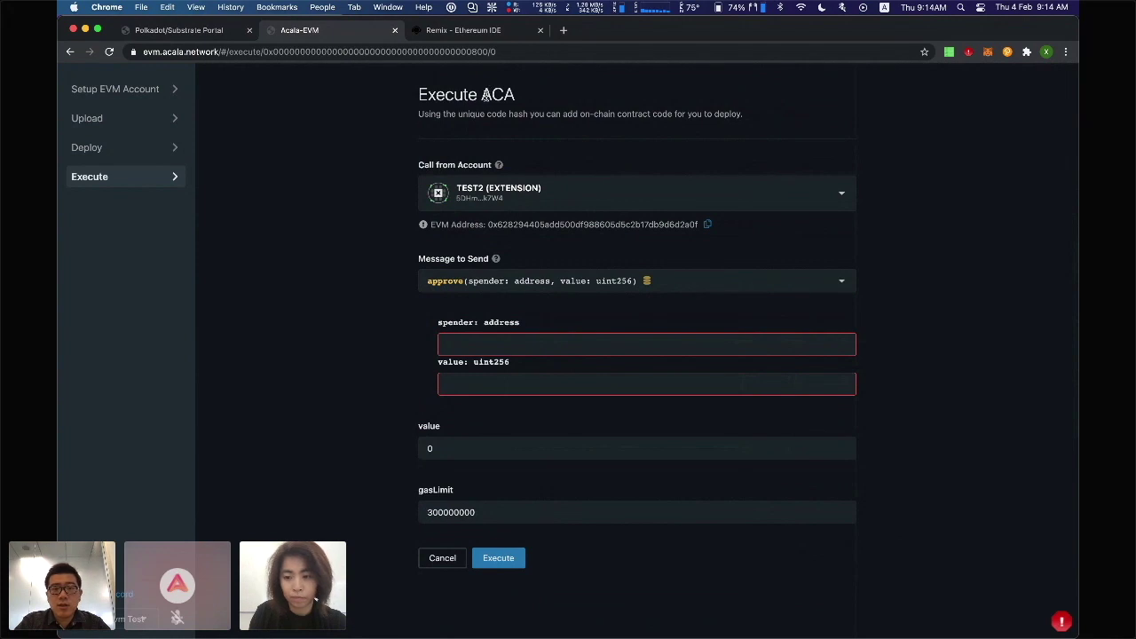
left_click_drag(482, 97, 510, 95)
left_click(528, 100)
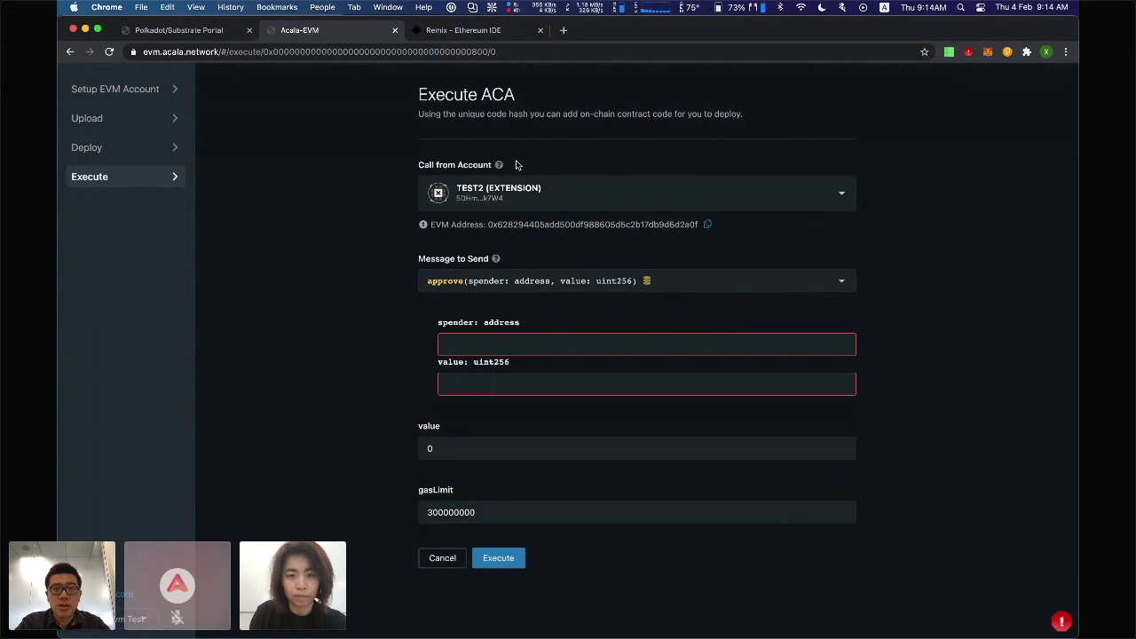
left_click(584, 193)
left_click(572, 157)
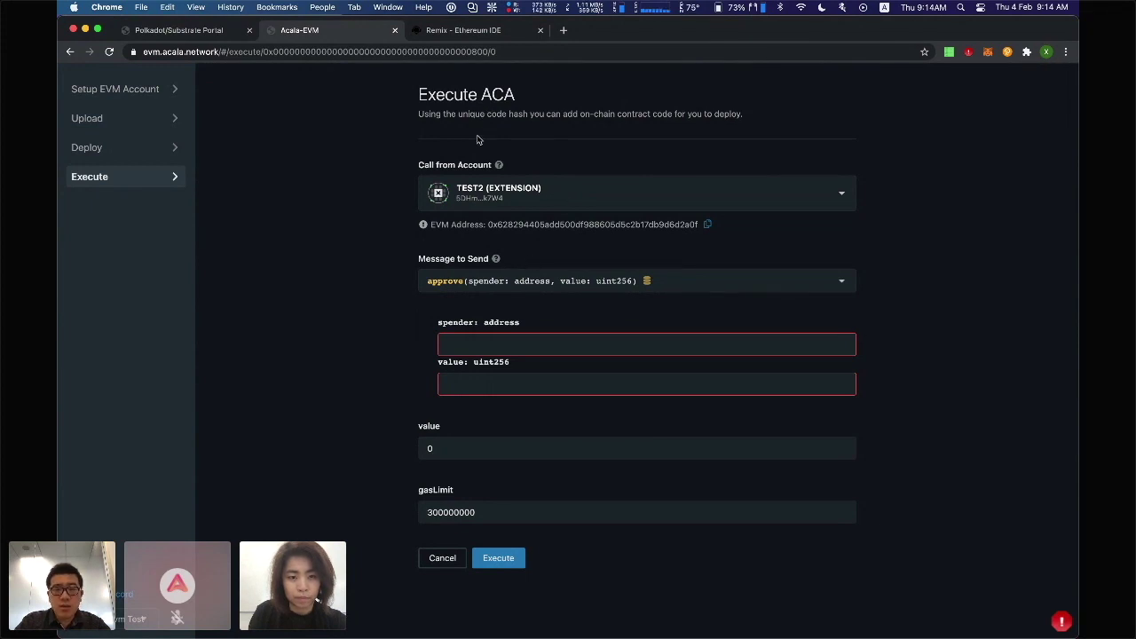
Step: Call balanceOf on the ACA contract for TEST2's own EVM address and examine the returned balance
left_click(545, 292)
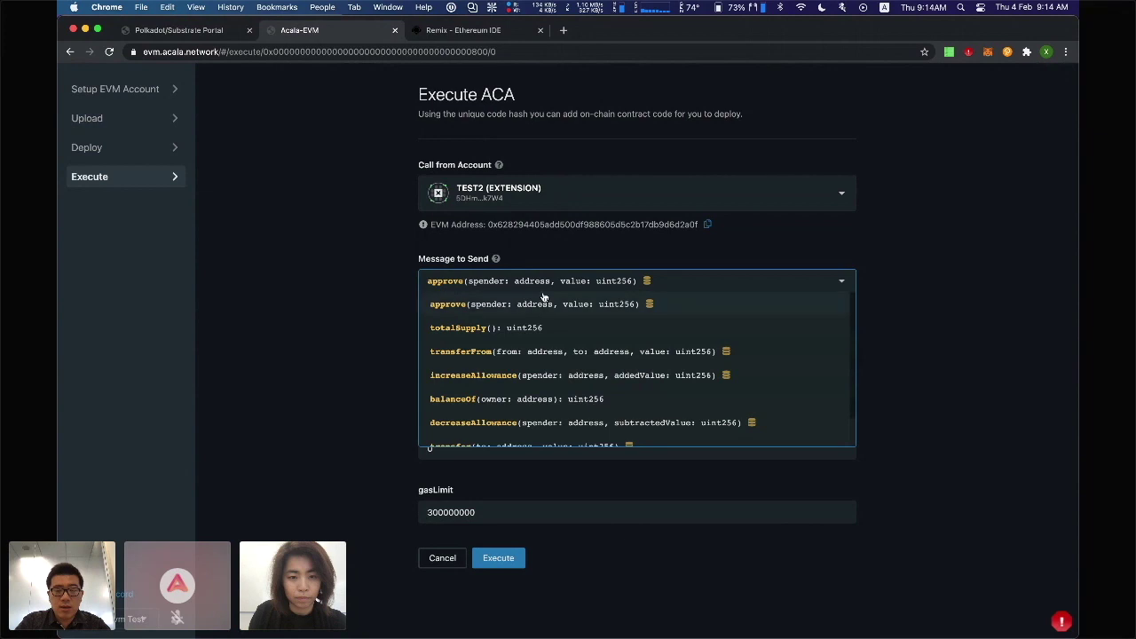
scroll(539, 332, "down", 2)
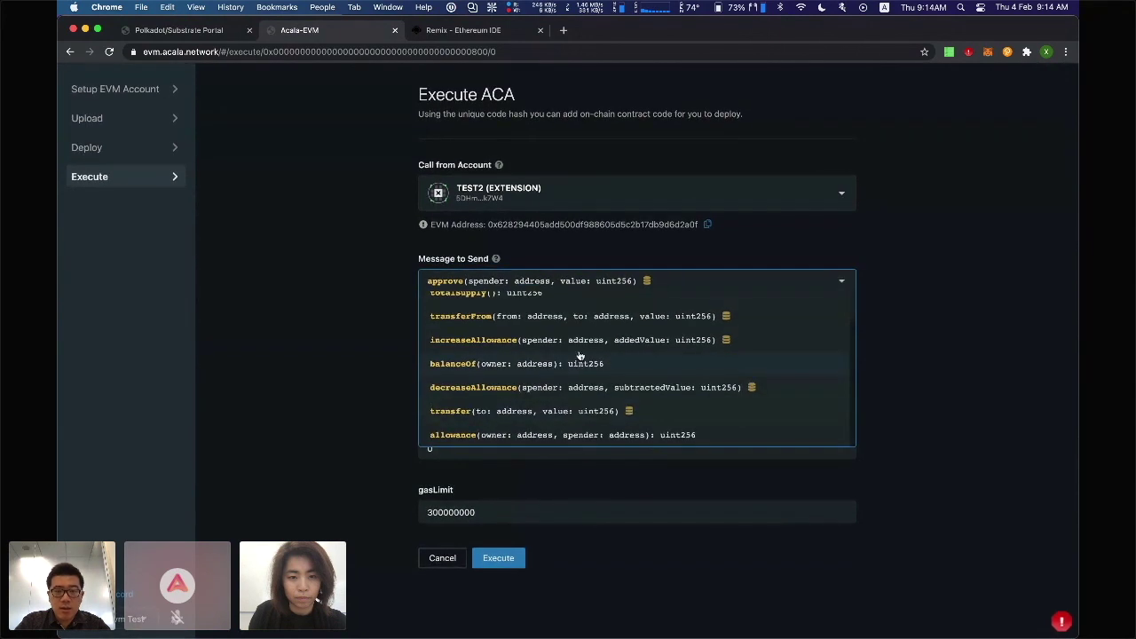
left_click(577, 366)
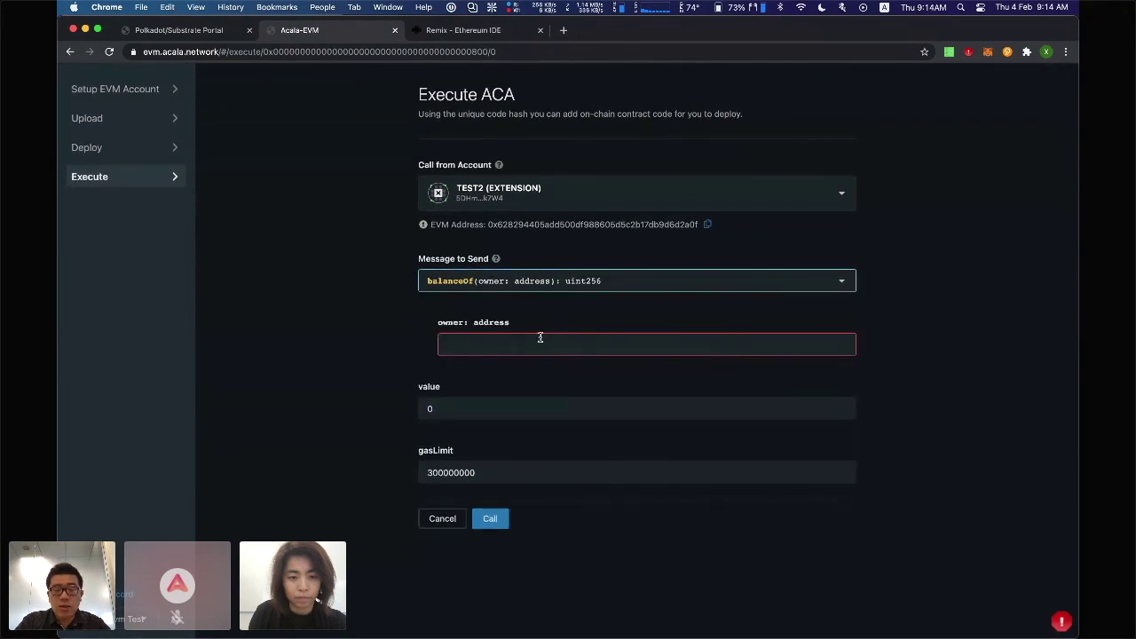
double_click(545, 223)
key("super+c")
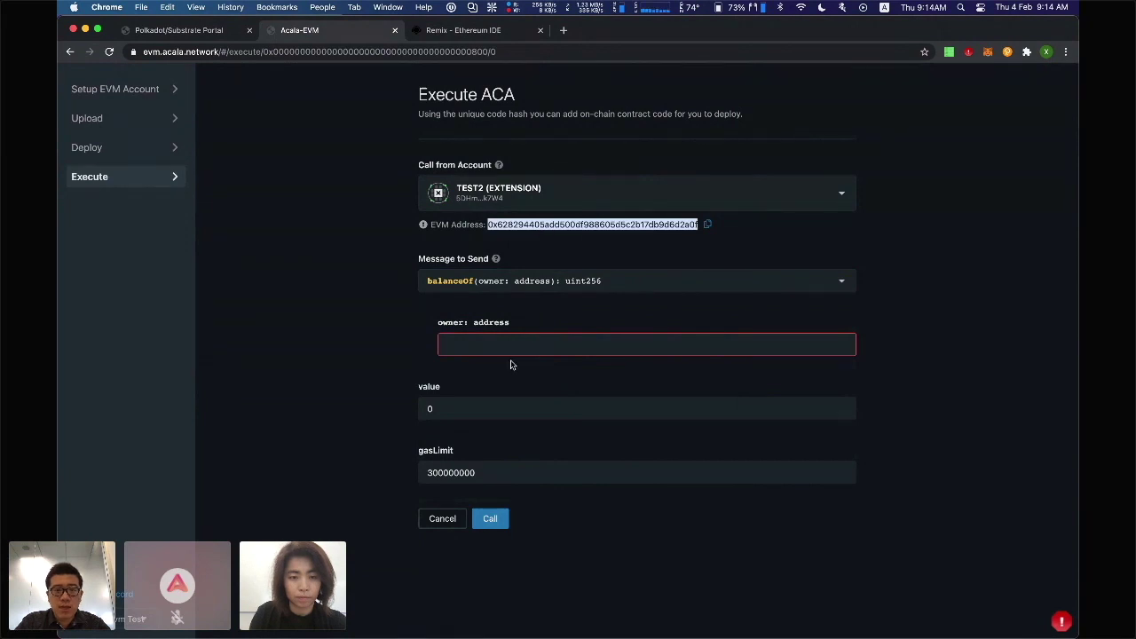
left_click(499, 346)
key("super+v")
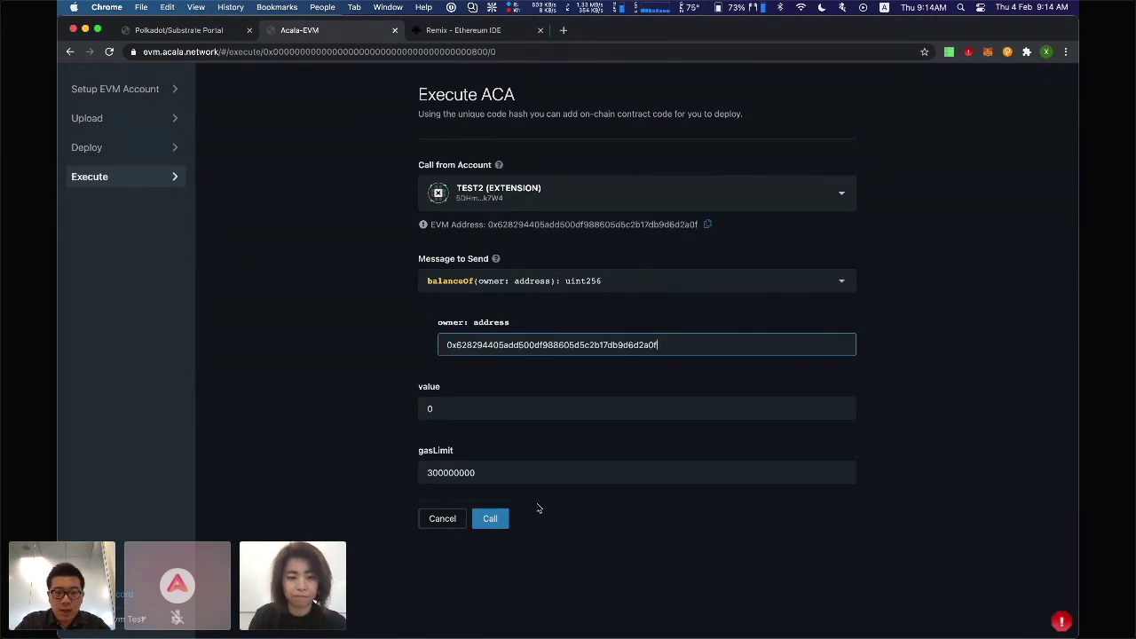
left_click(489, 518)
scroll(595, 549, "down", 1)
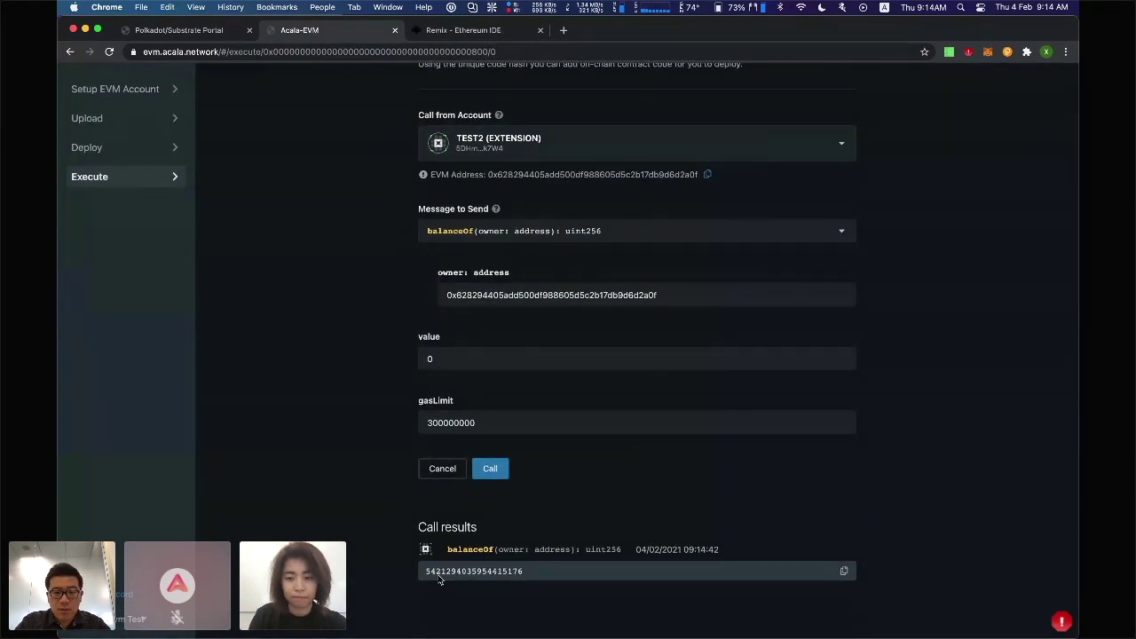
double_click(470, 572)
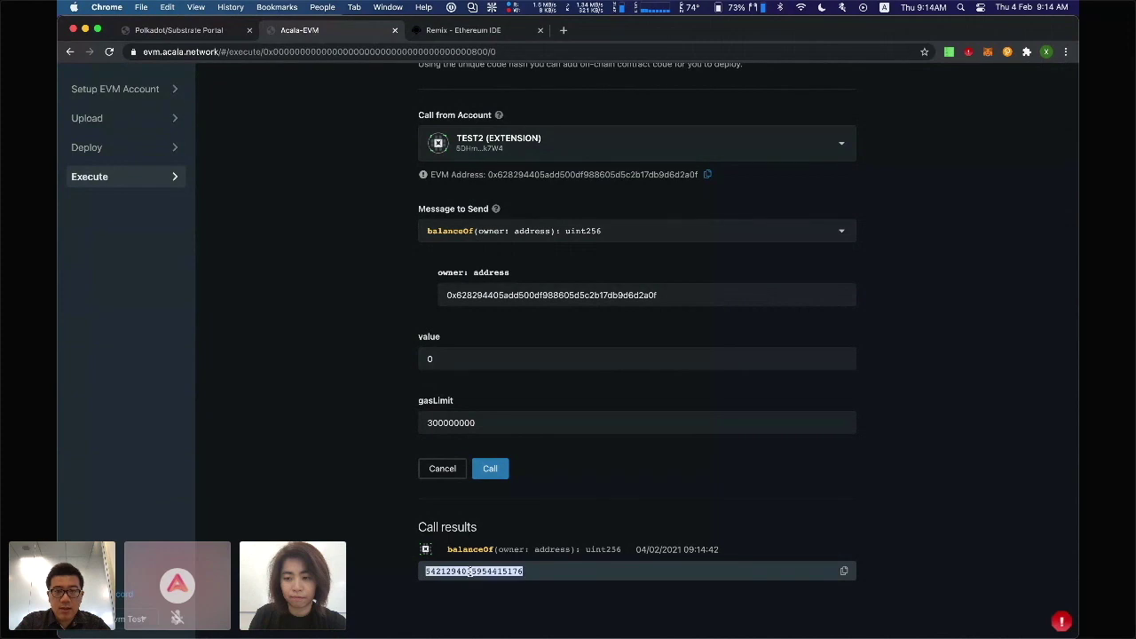
Step: Choose the ACA transfer message and fill its recipient with the EVM address of account 111
left_click(561, 232)
scroll(546, 317, "up", 1)
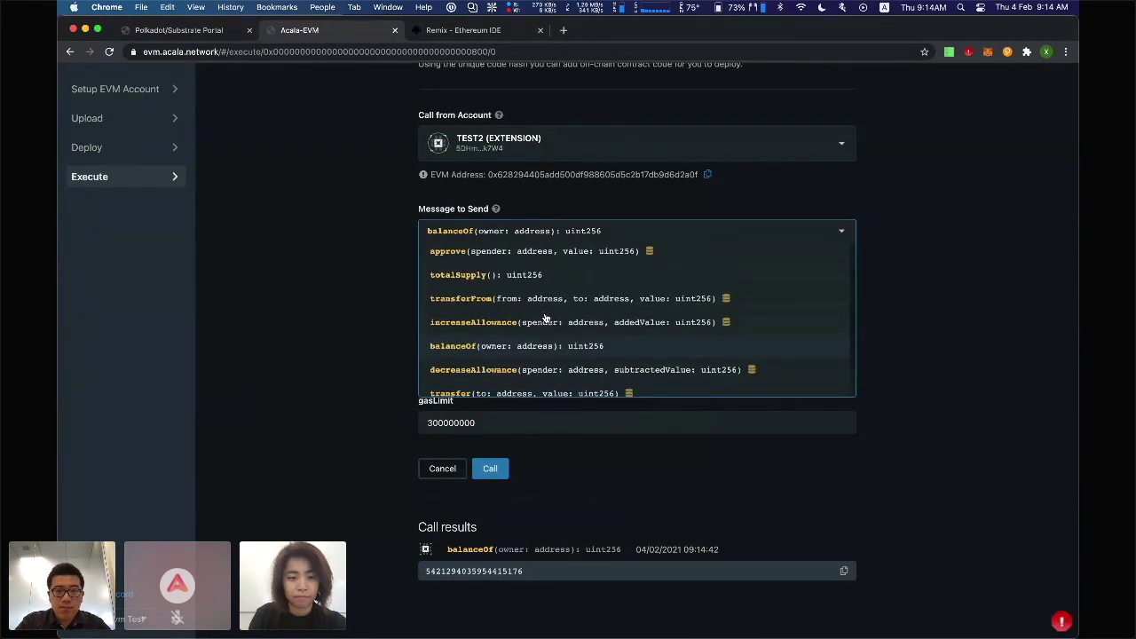
scroll(546, 316, "down", 1)
left_click(539, 364)
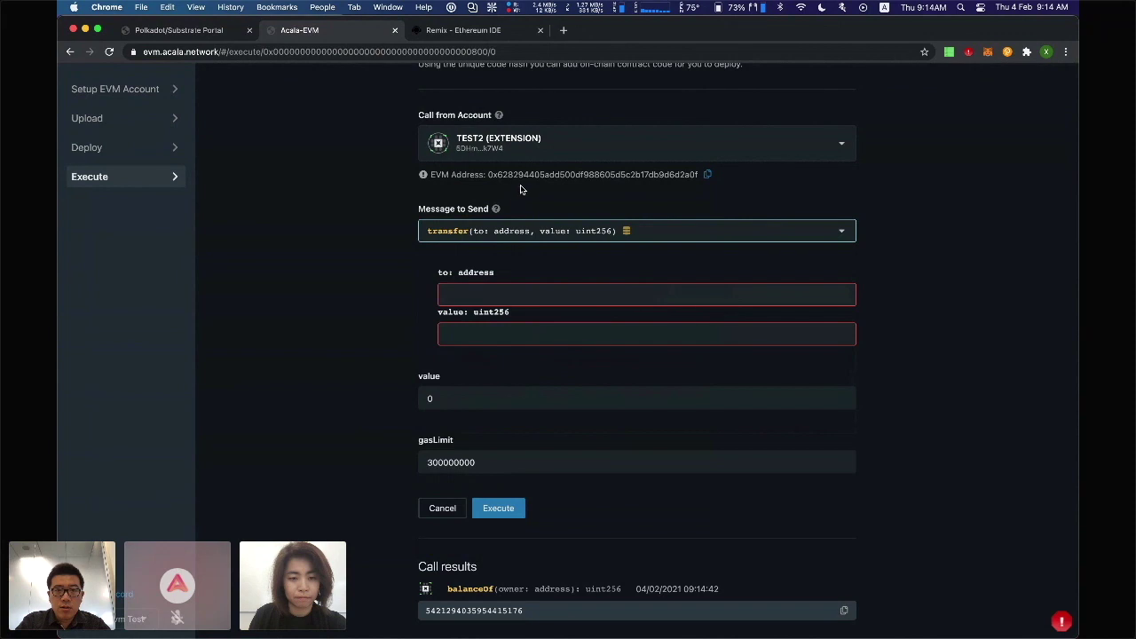
left_click(527, 145)
left_click(526, 204)
double_click(518, 175)
key("super+c")
left_click(512, 289)
key("super+v")
Step: Execute the ACA transfer from the TEST2 account with a transfer value of 111111 and sign the transaction
left_click(516, 140)
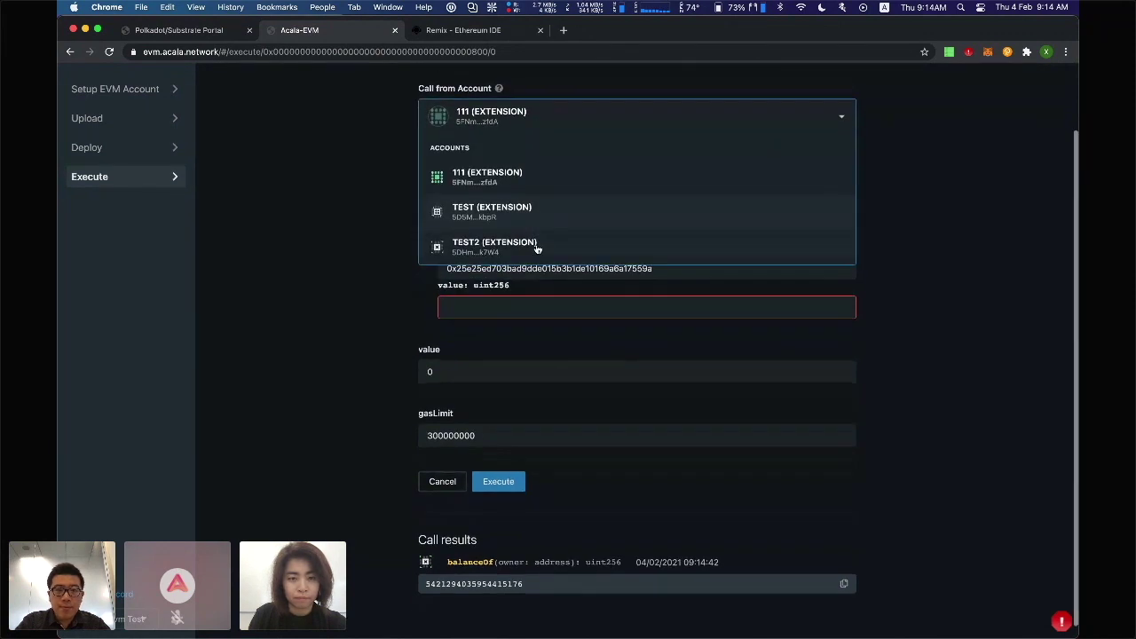
left_click(551, 242)
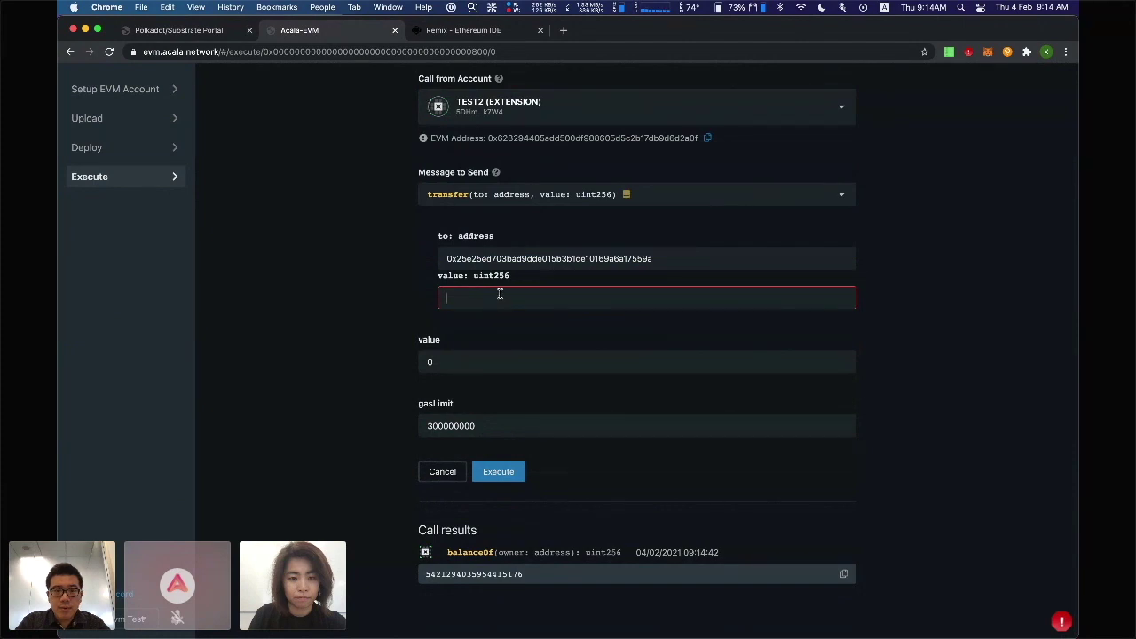
left_click(502, 471)
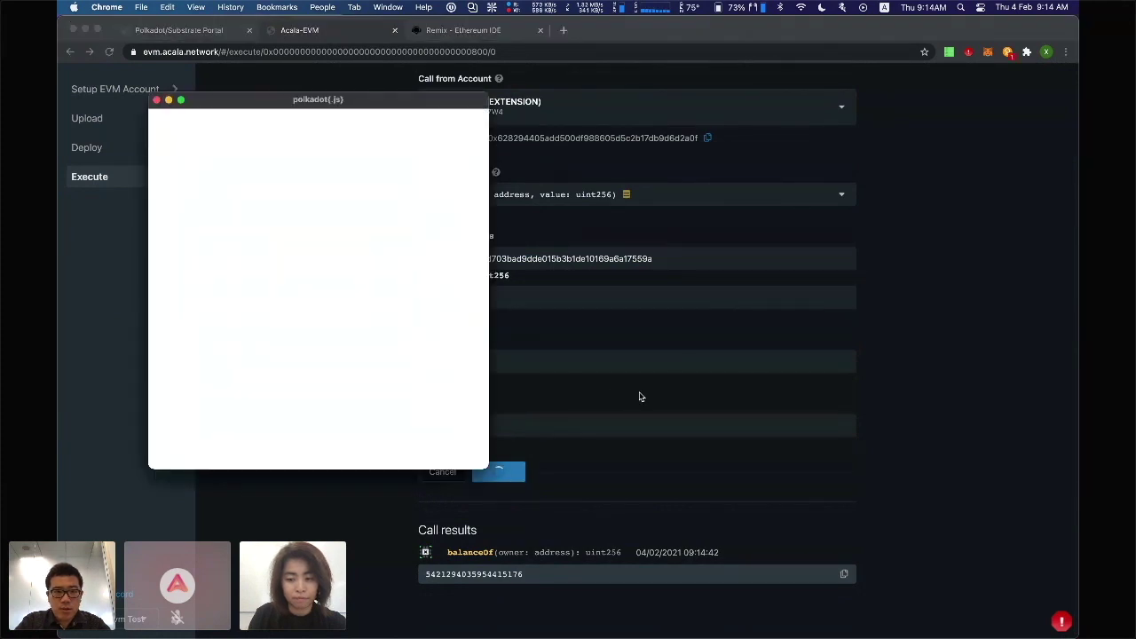
left_click(297, 426)
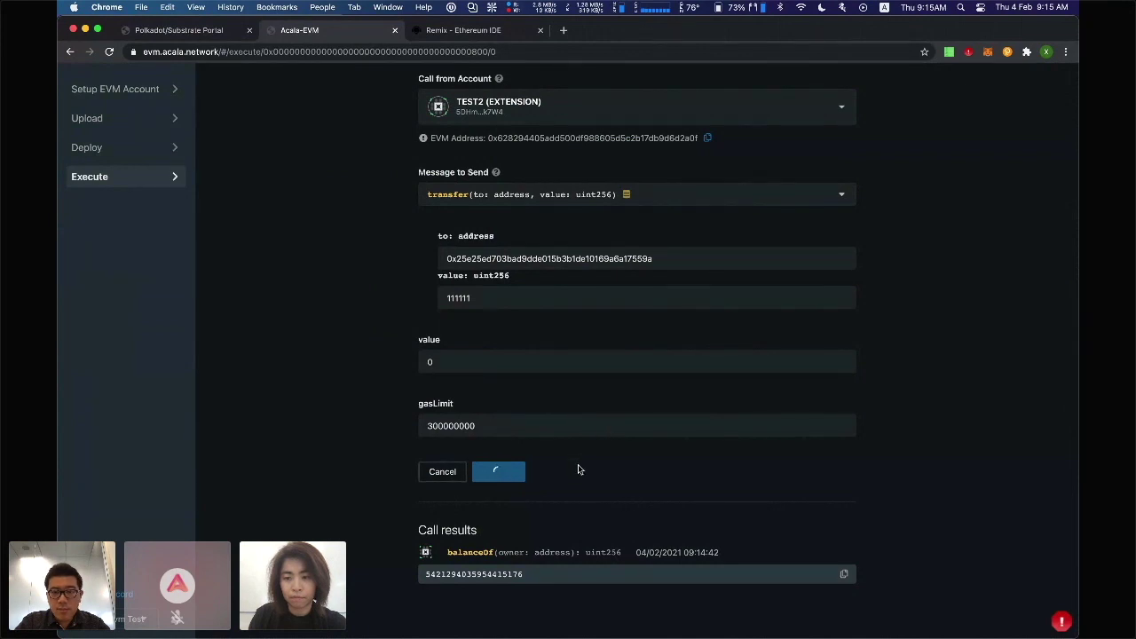
scroll(664, 440, "up", 2)
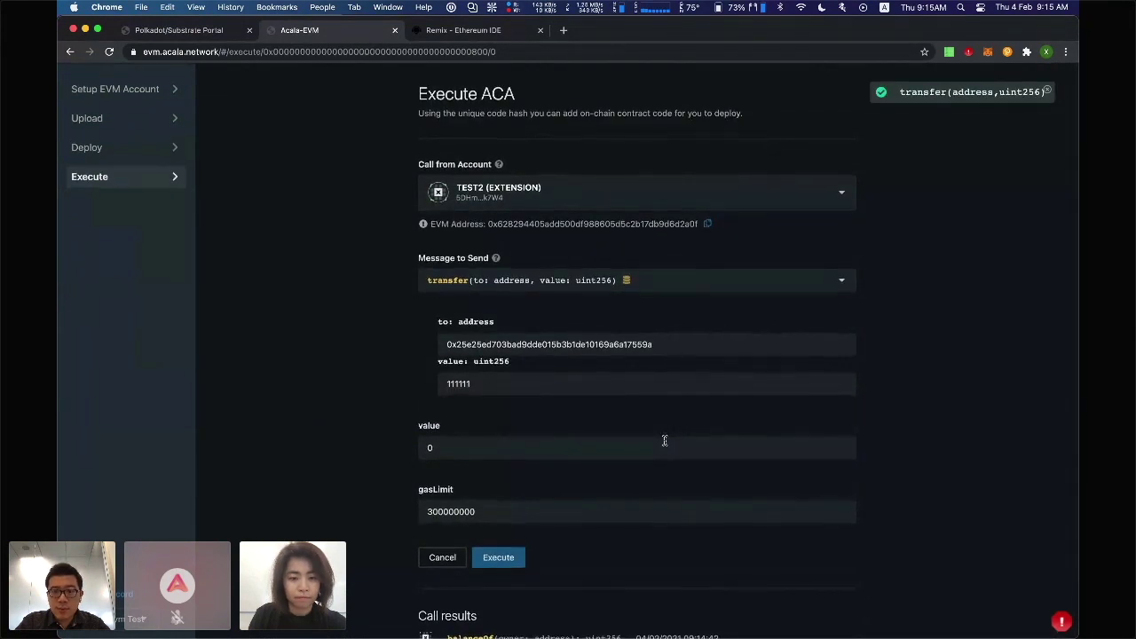
scroll(664, 439, "down", 2)
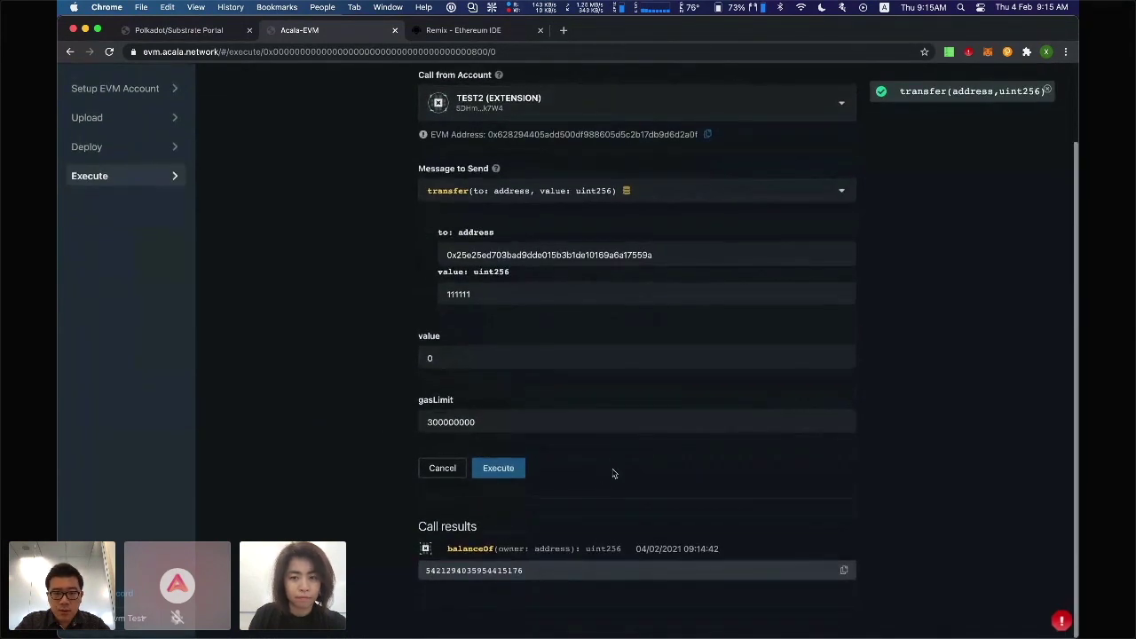
Step: Call balanceOf again for TEST2's EVM address and compare the new result with the earlier one
left_click(501, 191)
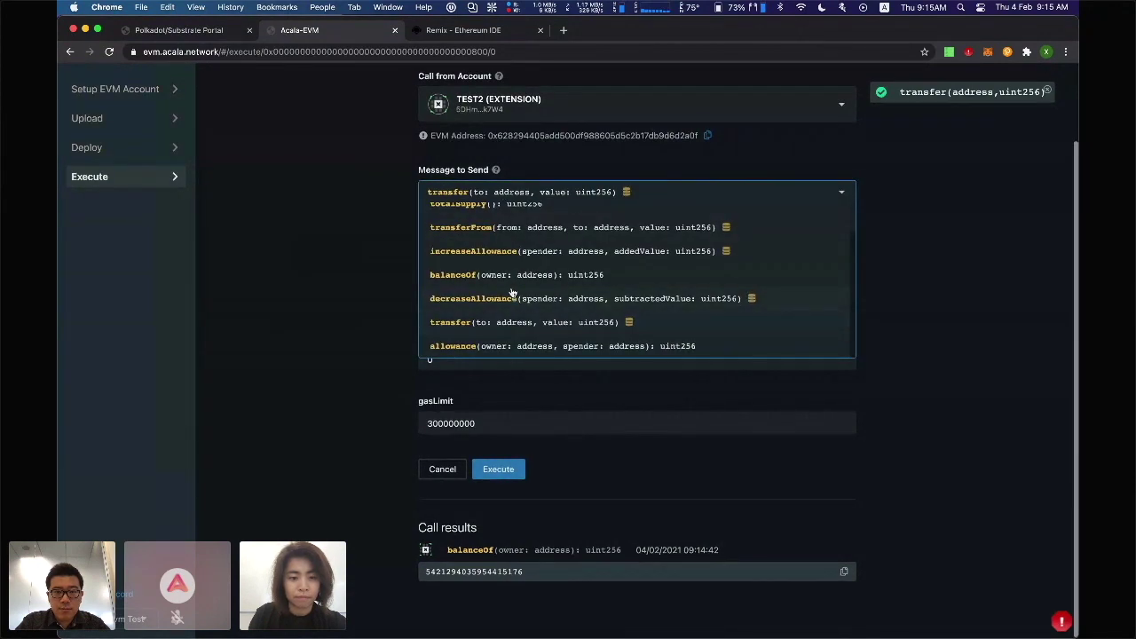
left_click(507, 275)
left_click(515, 294)
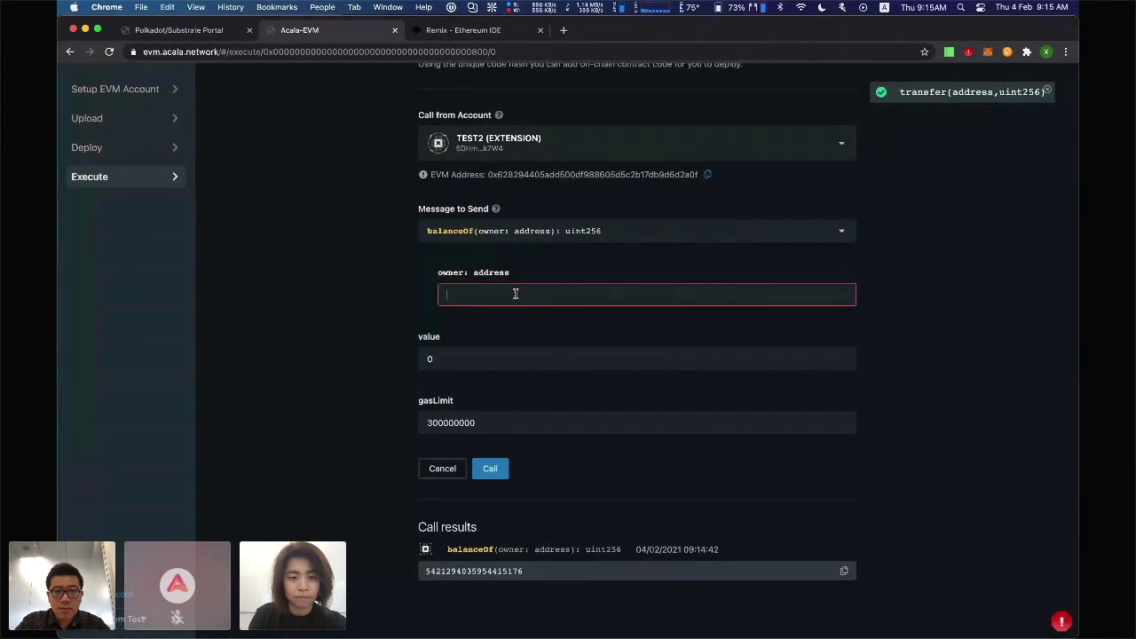
double_click(521, 174)
left_click(505, 293)
key("cmd+v")
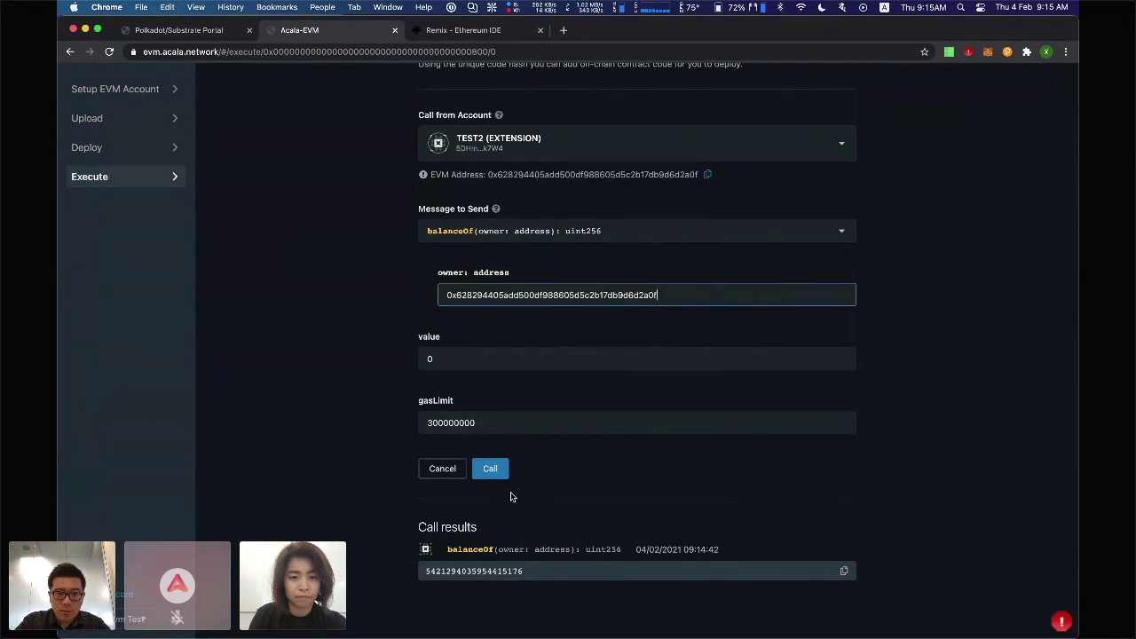
left_click(489, 468)
scroll(549, 494, "down", 2)
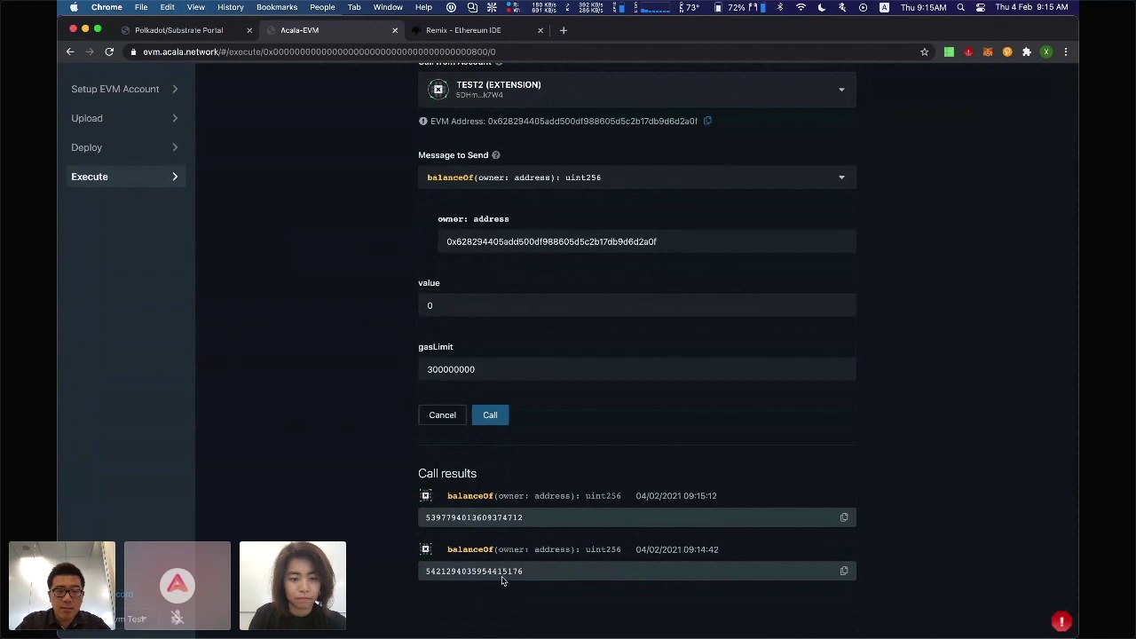
Step: Switch to the Polkadot/Substrate Portal, trace recent blocks back to 117,323, and examine the currencies.Transferred event of its evm.call extrinsic
left_click(176, 33)
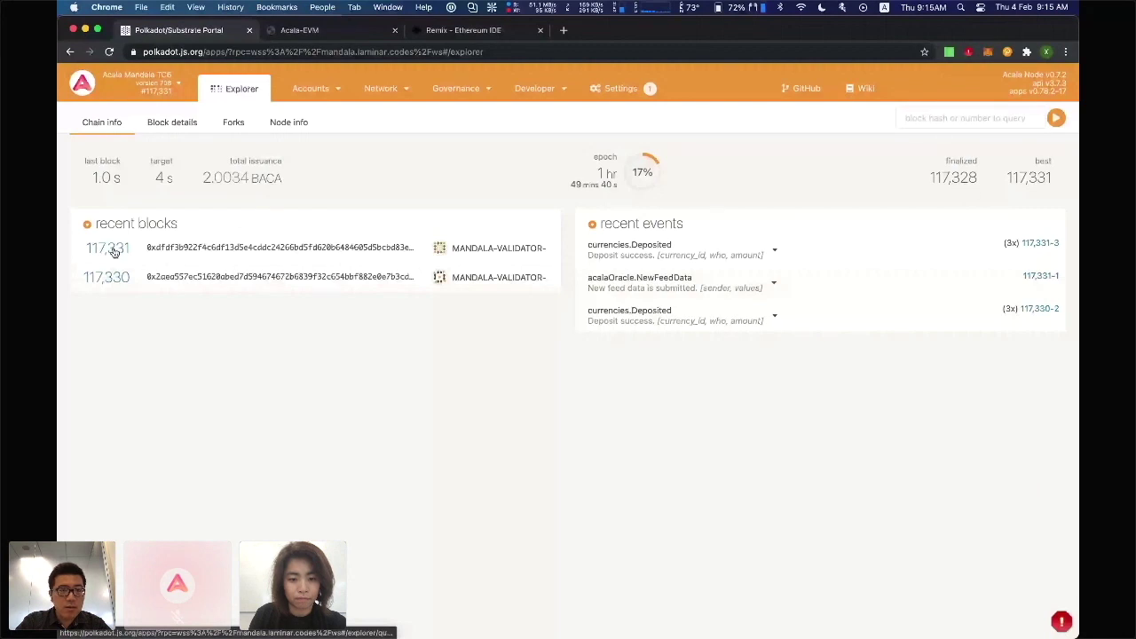
left_click(109, 249)
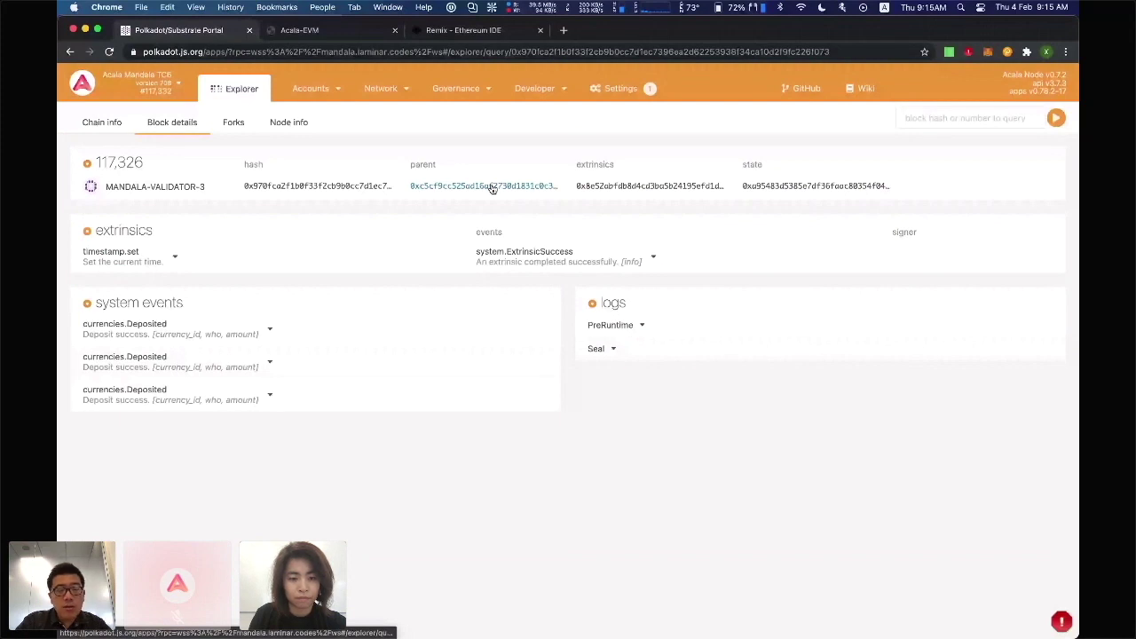
left_click(492, 188)
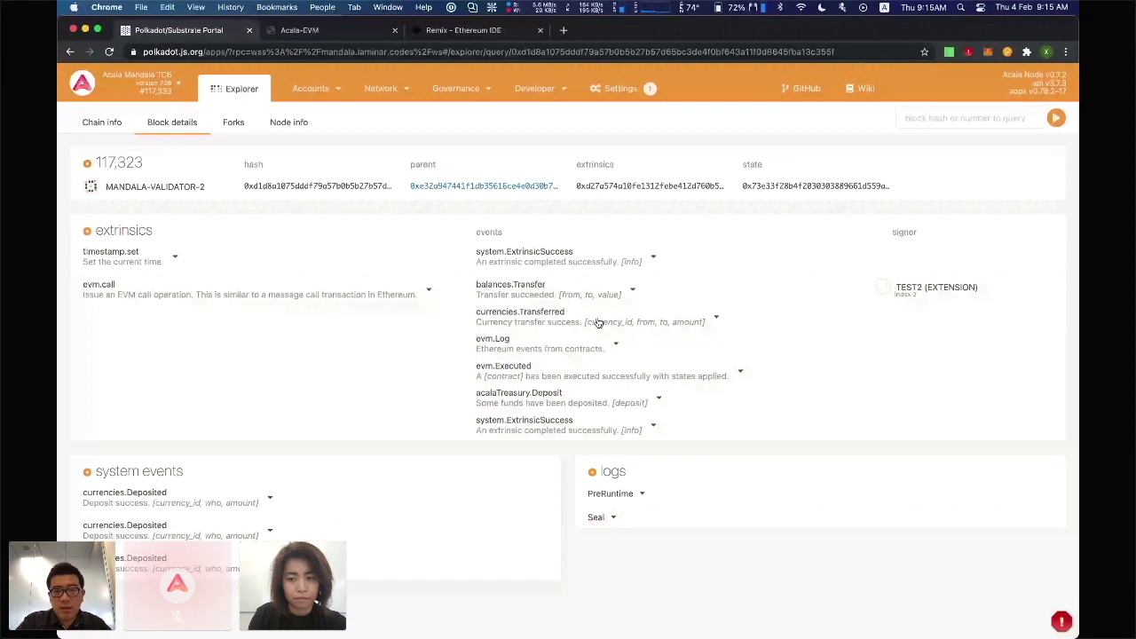
left_click(597, 322)
scroll(558, 311, "down", 1)
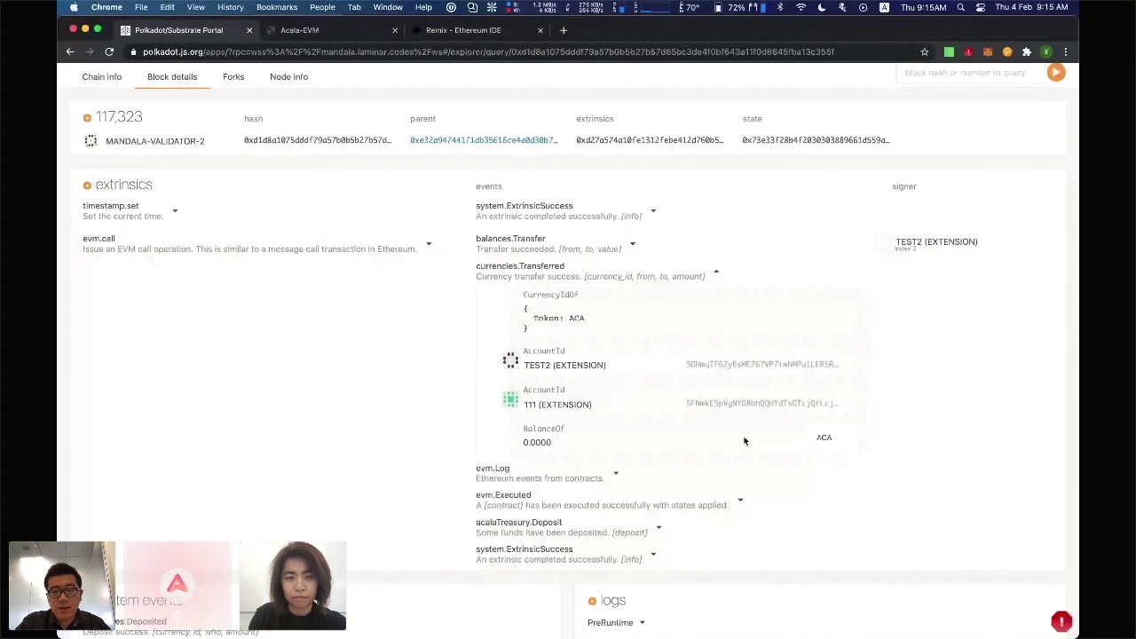
scroll(637, 409, "down", 1)
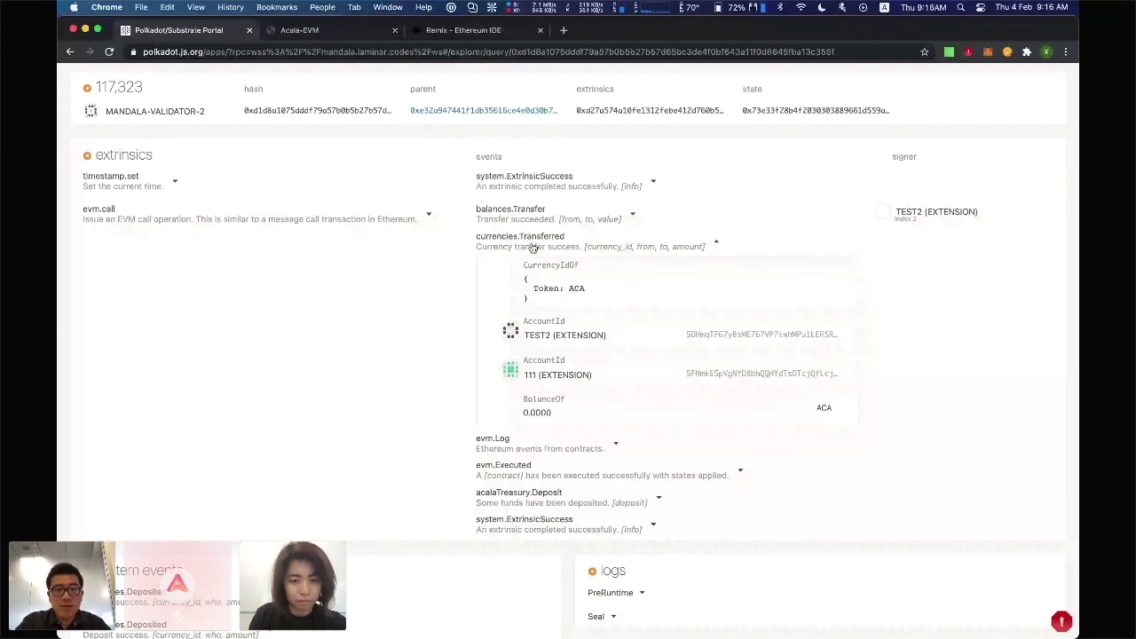
scroll(423, 239, "up", 2)
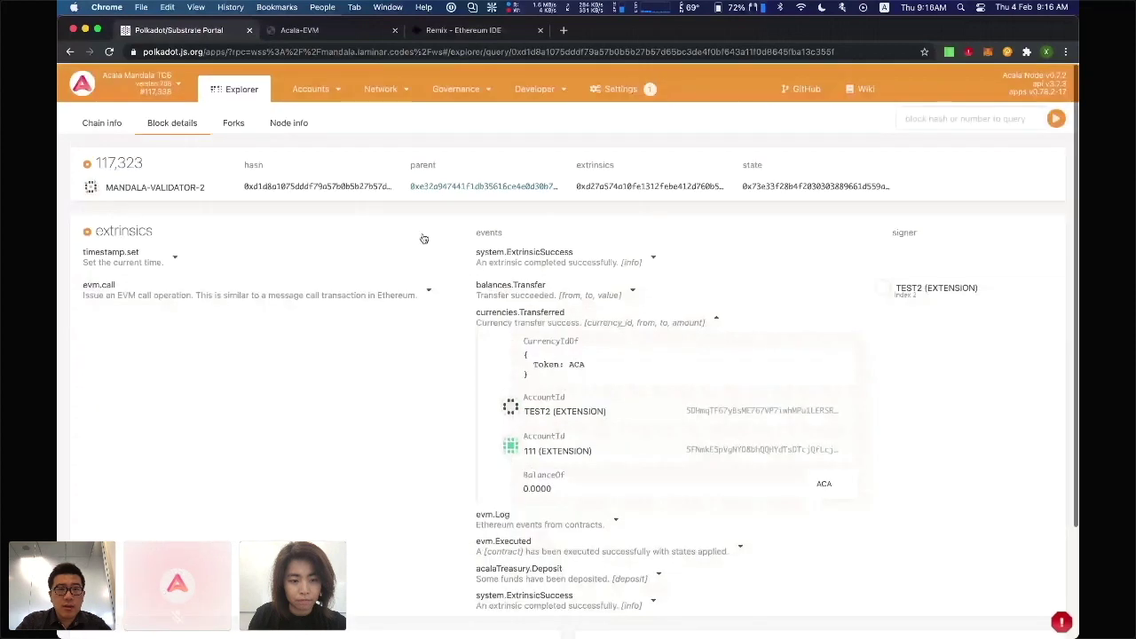
Step: Check the balances on the portal's accounts page, and switch back to Acala-EVM
left_click(330, 113)
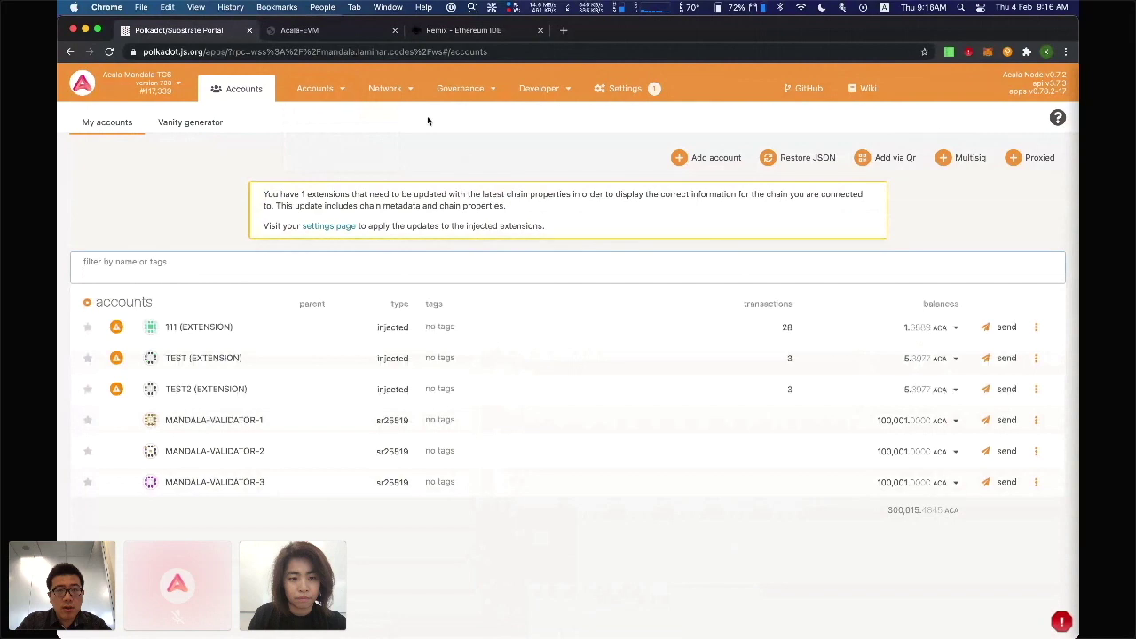
left_click(334, 32)
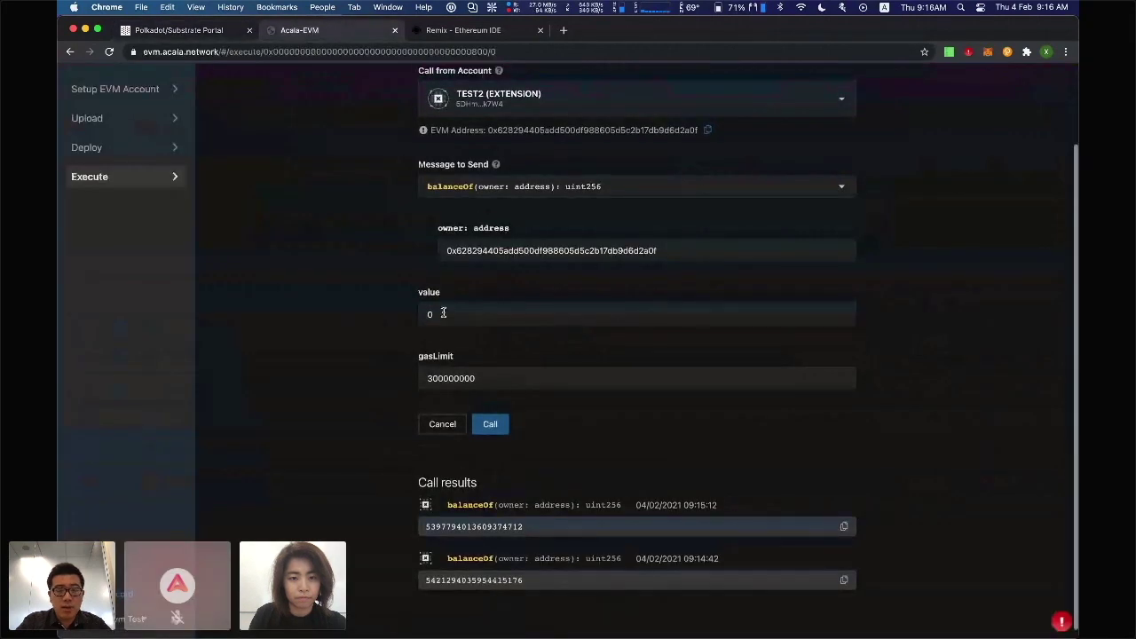
scroll(443, 312, "up", 2)
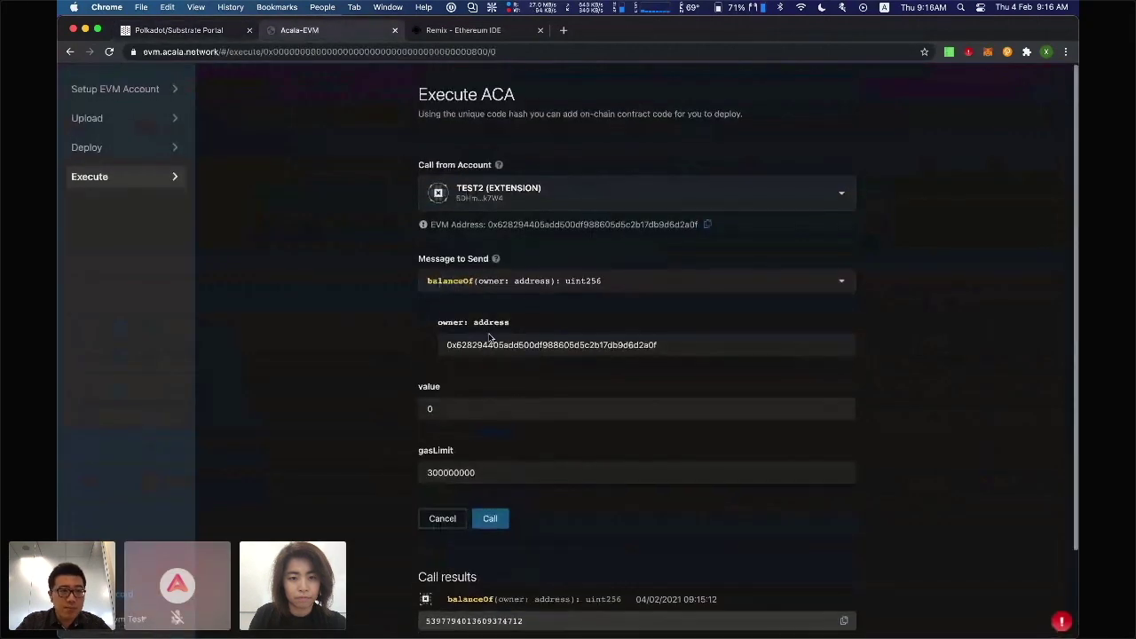
Step: List the deployed contracts and copy the address of the DOT token contract
left_click(93, 180)
scroll(309, 239, "down", 10)
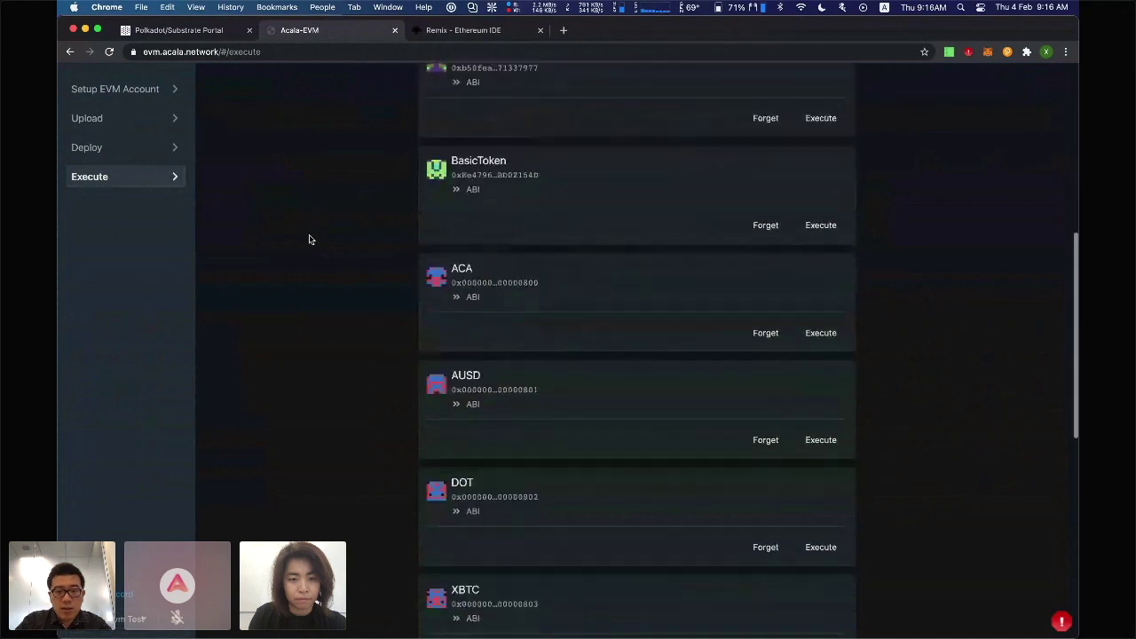
scroll(446, 562, "down", 2)
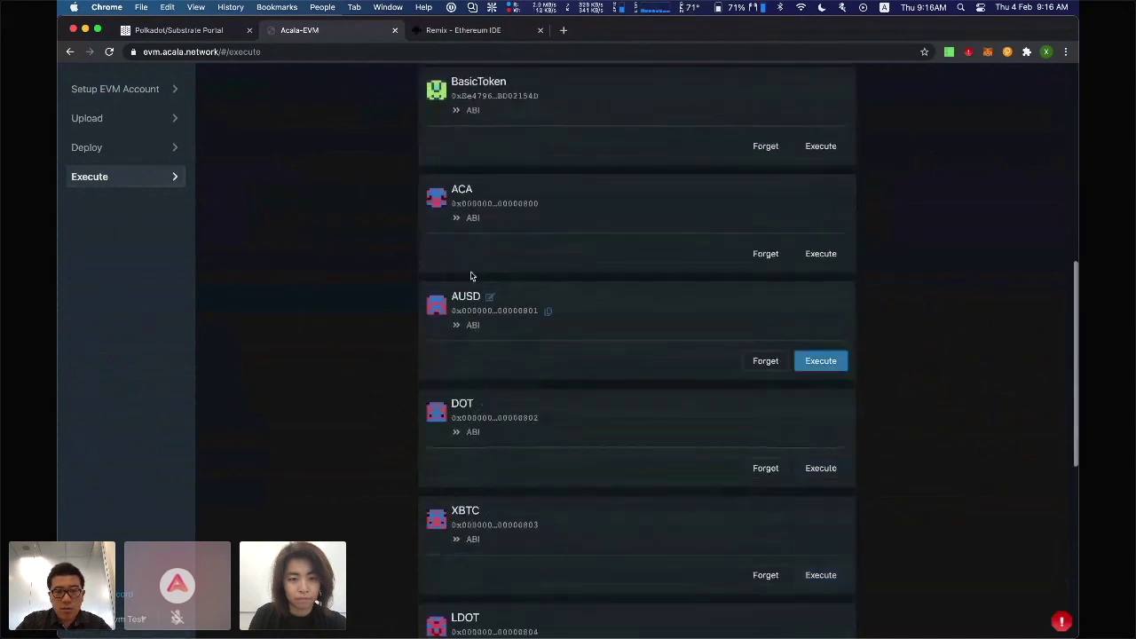
left_click(443, 212)
left_click(444, 324)
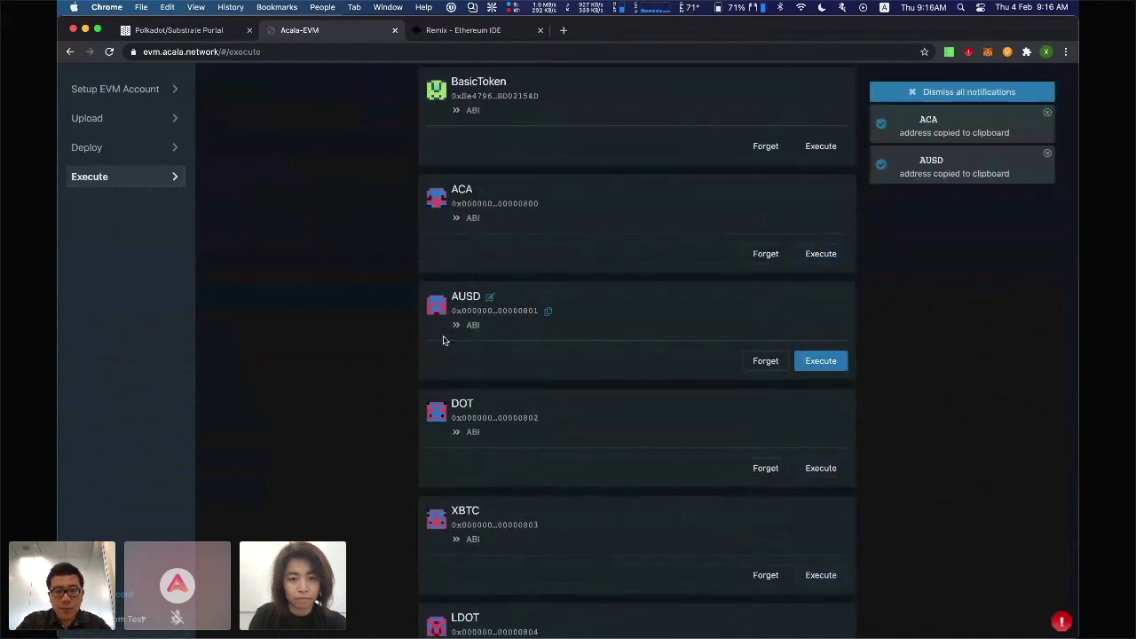
left_click(432, 431)
Step: Open the Oracle Price Feed contract for execution and call getPrice with the copied DOT address as the token
scroll(418, 355, "up", 10)
scroll(520, 274, "down", 10)
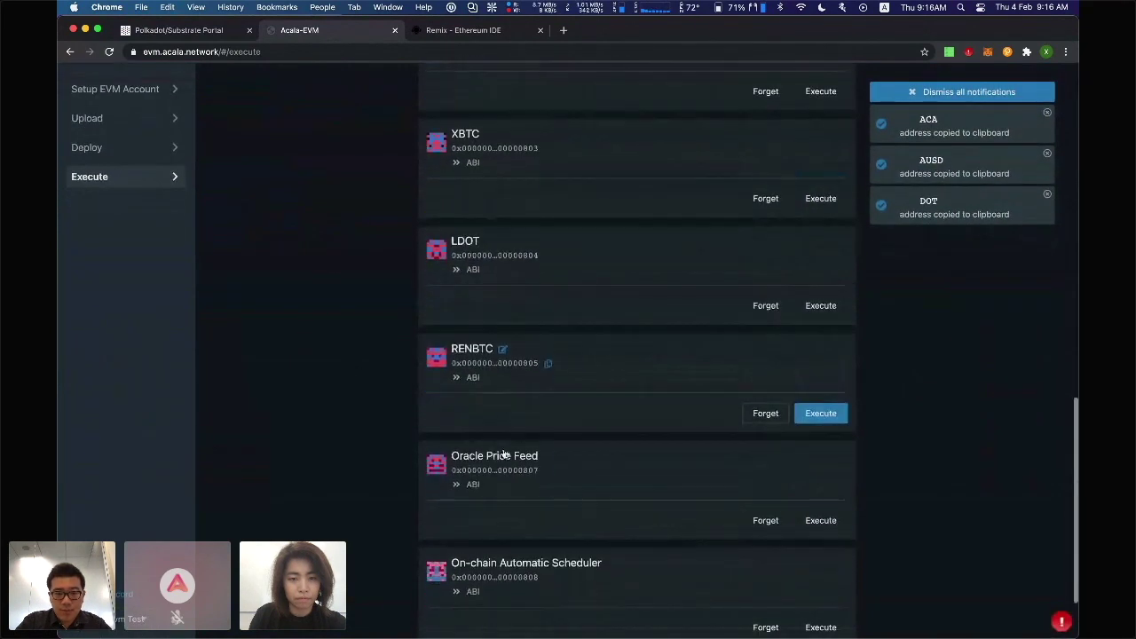
scroll(505, 452, "down", 2)
left_click(815, 425)
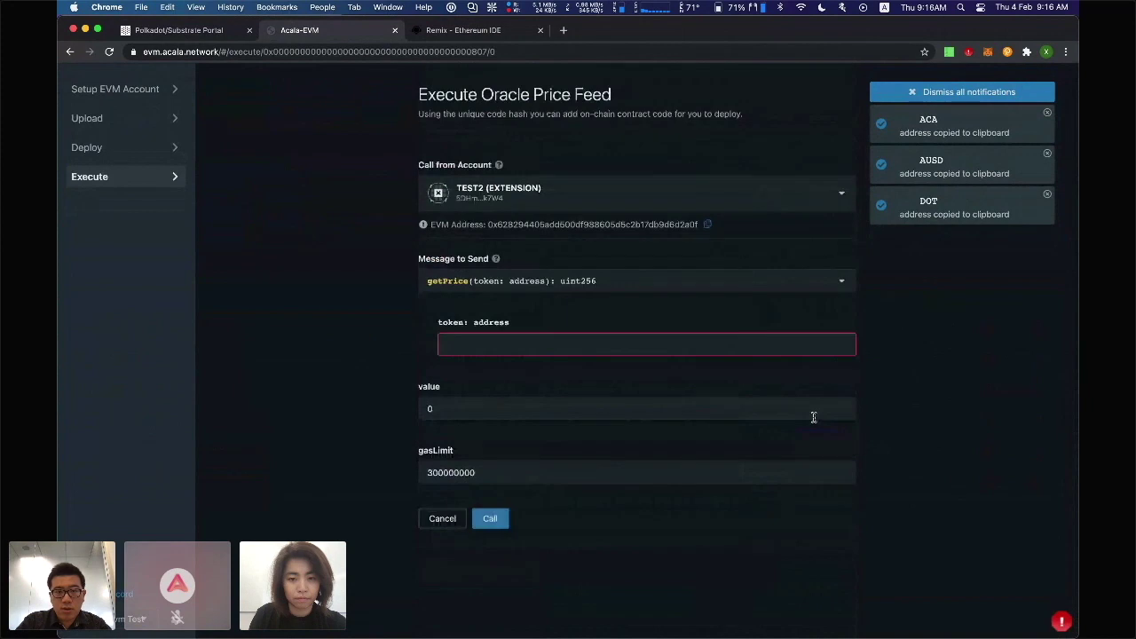
left_click(520, 346)
key("super+v")
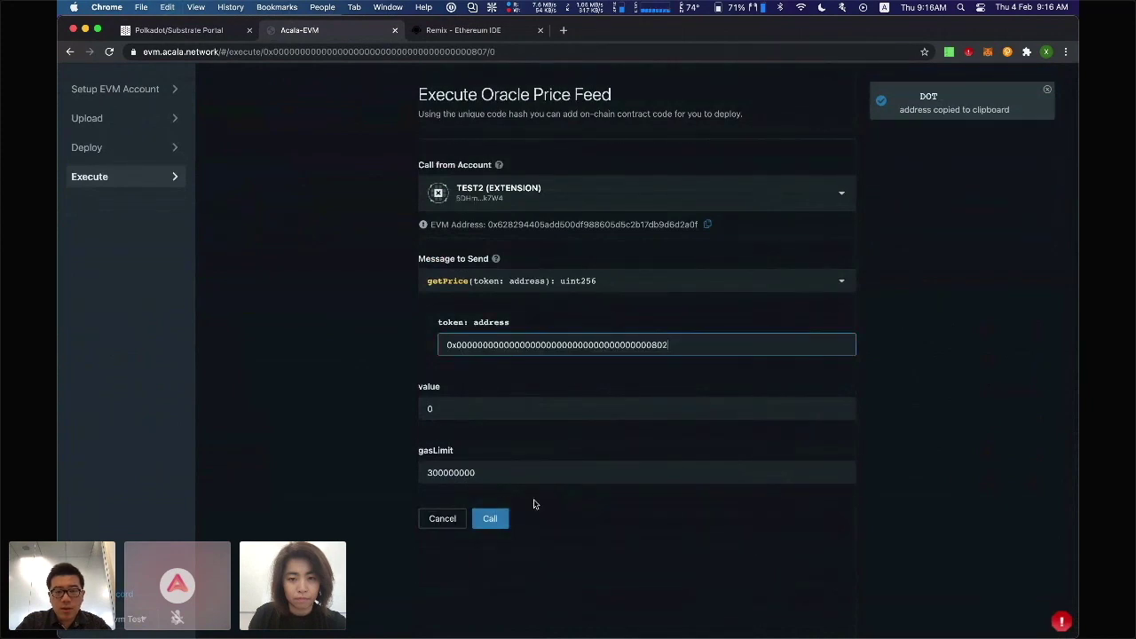
left_click(495, 518)
Step: Examine the getPrice call result, looking at both the price and the timestamp it returns
scroll(444, 490, "down", 2)
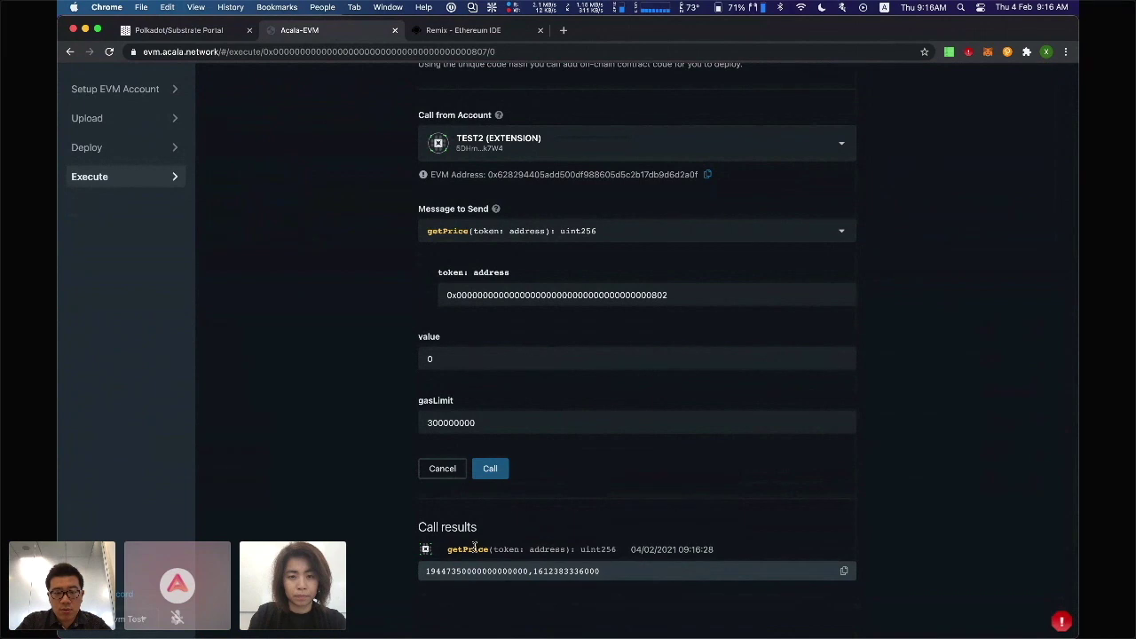
double_click(448, 571)
left_click(510, 573)
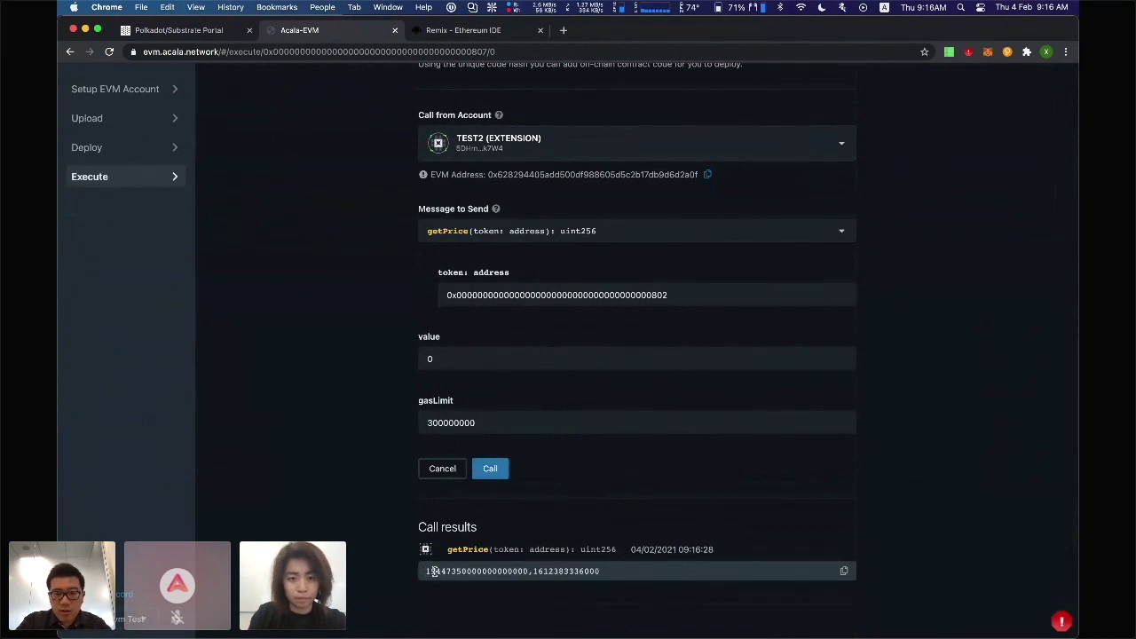
left_click_drag(533, 571, 628, 574)
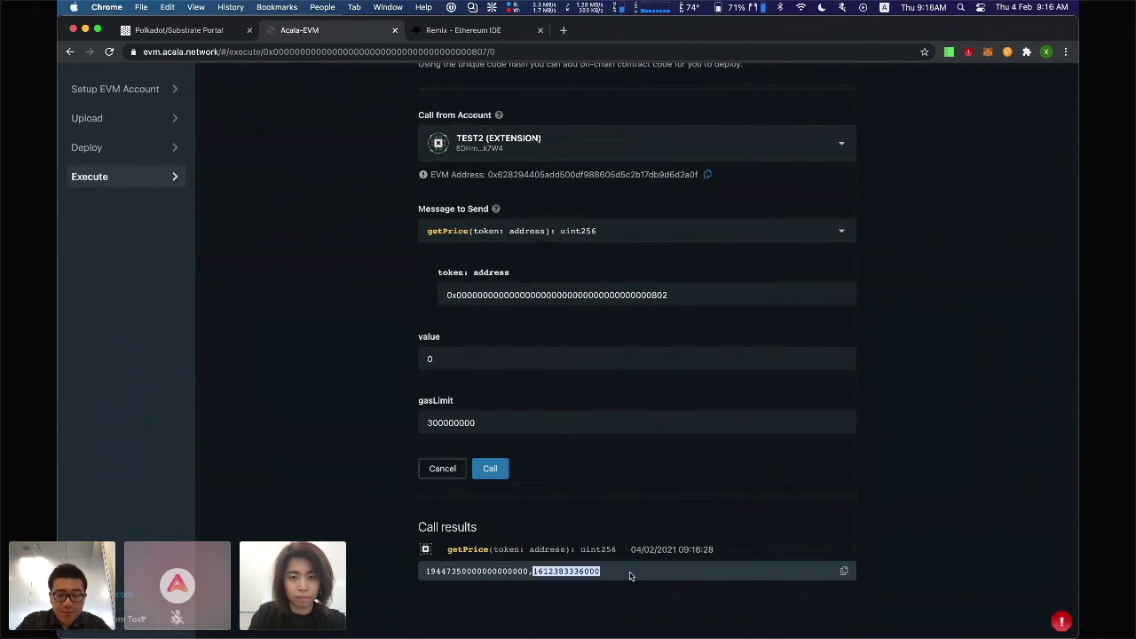
left_click(591, 572)
left_click_drag(532, 571, 607, 574)
left_click(570, 572)
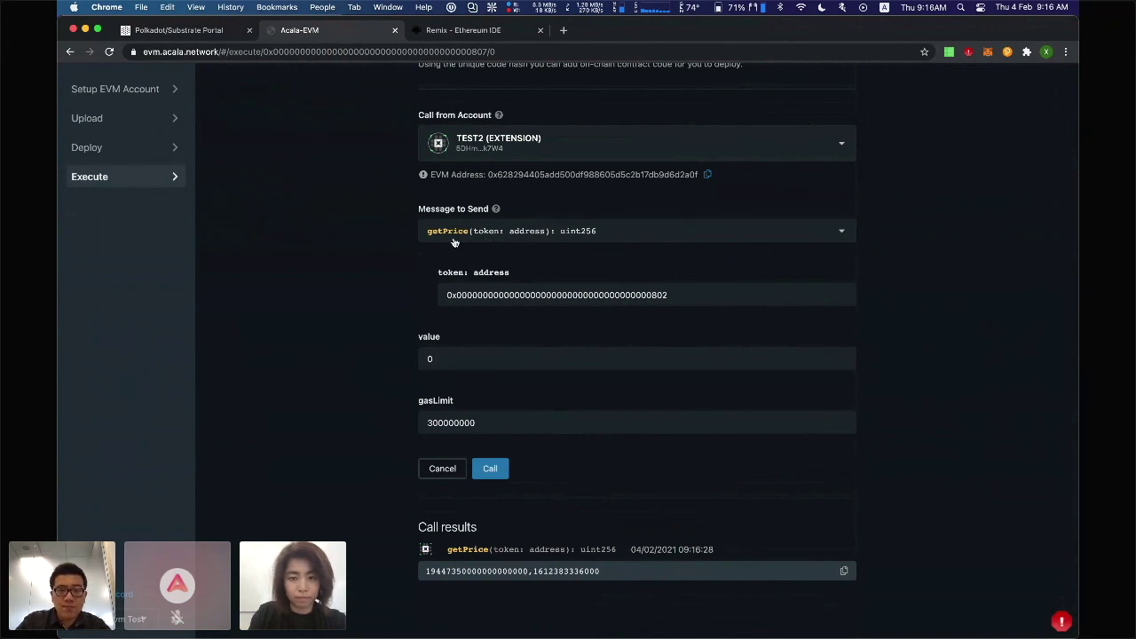
scroll(520, 234, "up", 1)
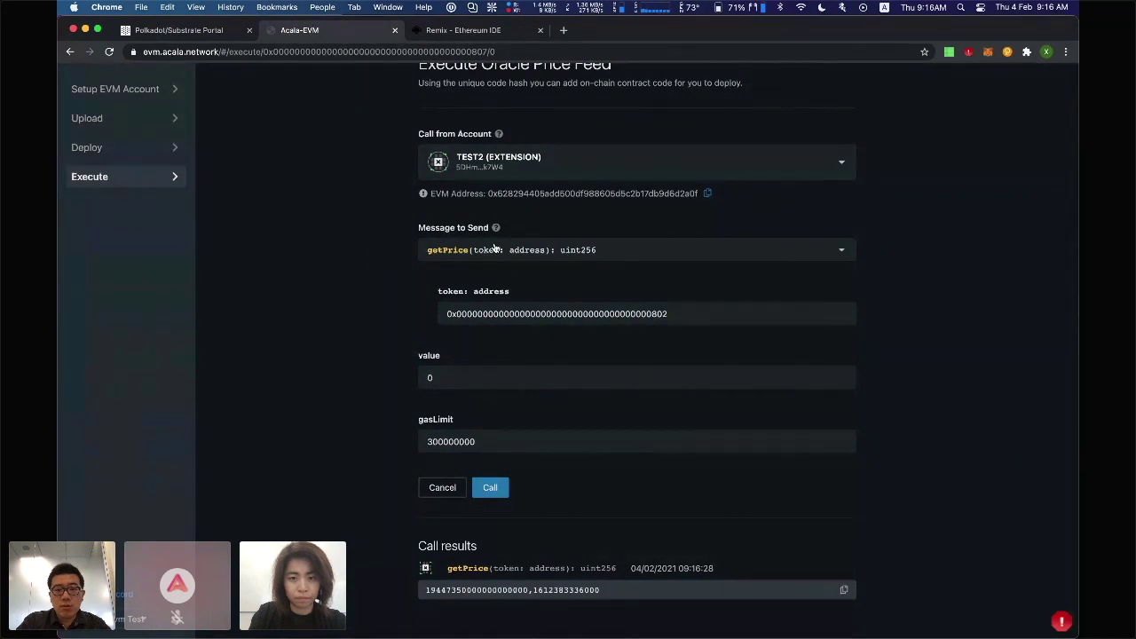
scroll(552, 293, "down", 1)
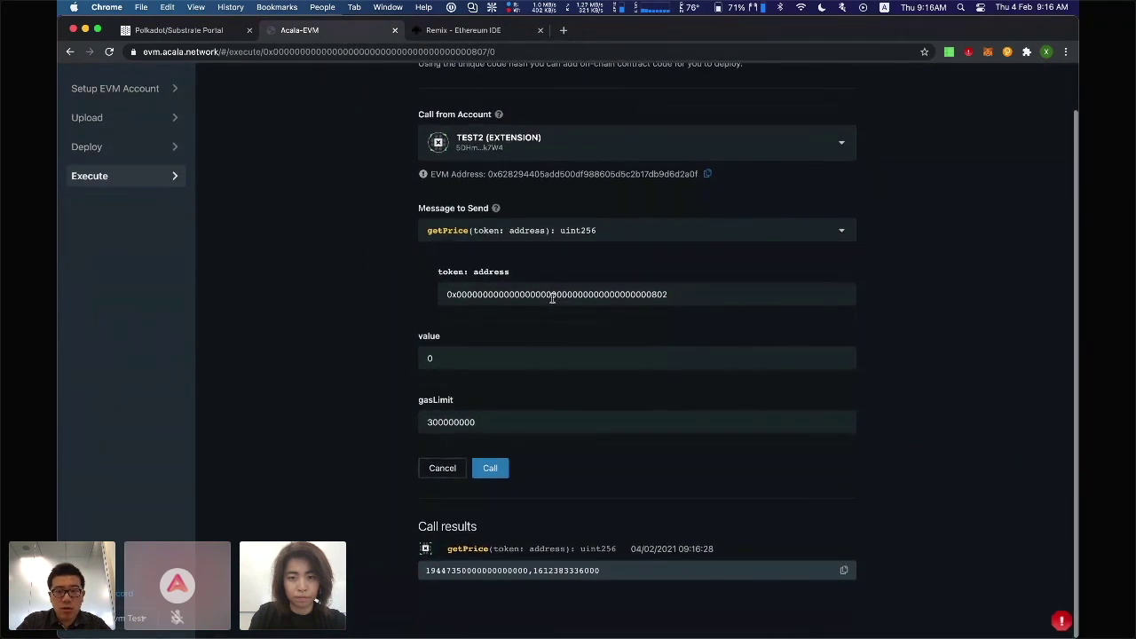
scroll(381, 329, "up", 2)
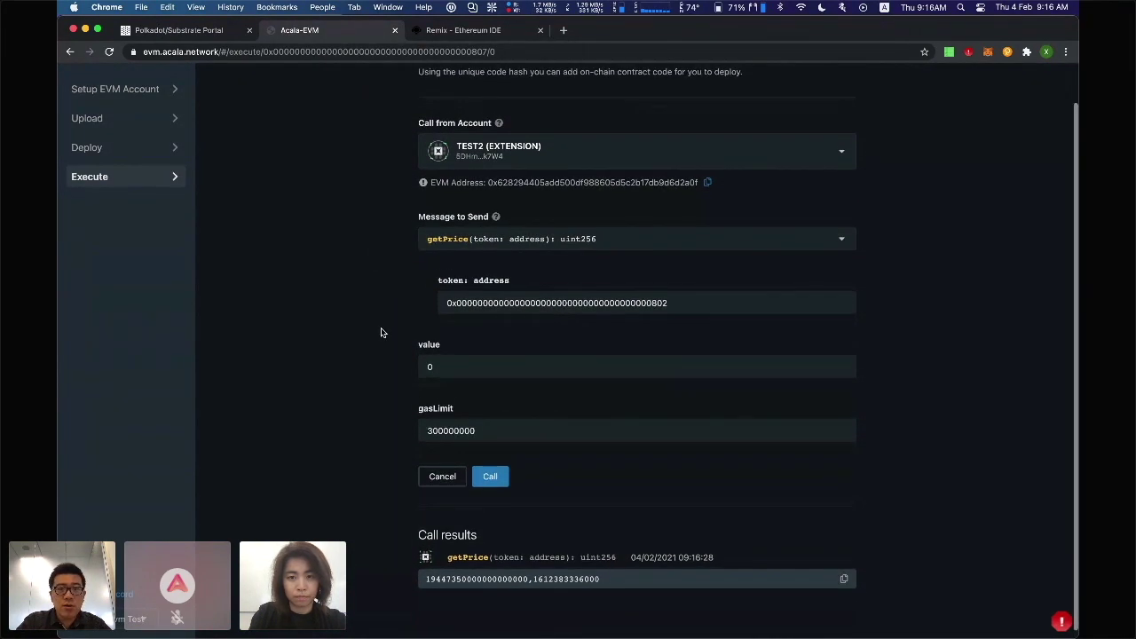
scroll(380, 332, "down", 2)
scroll(380, 333, "up", 3)
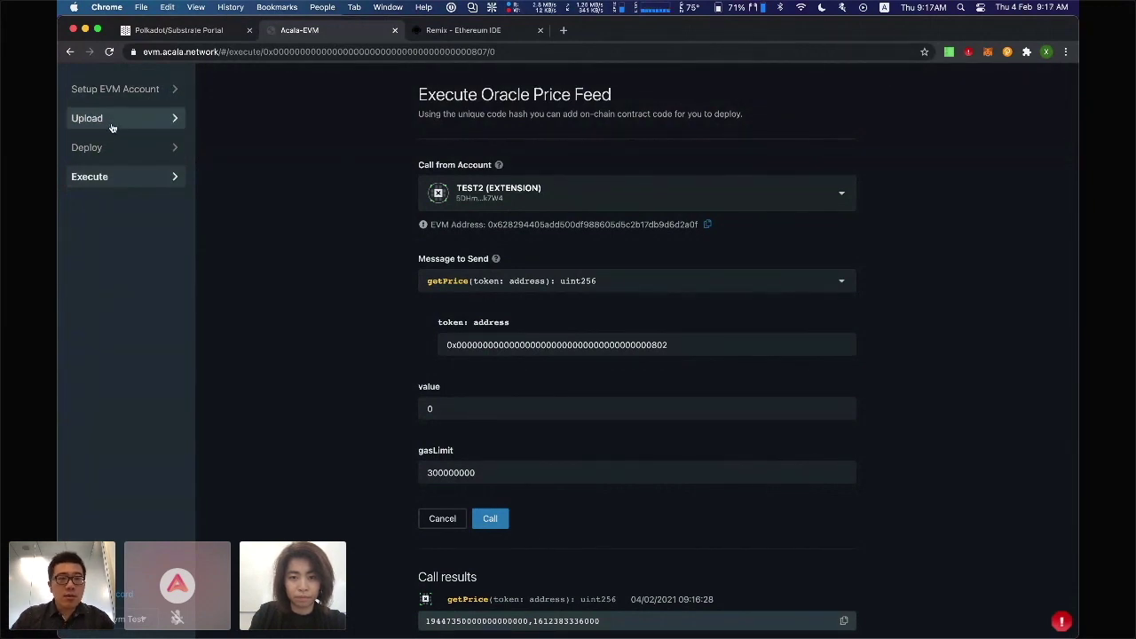
Step: Return to the deployed contracts list, then switch to the evm-examples project in Visual Studio Code and enlarge its interface
left_click(115, 179)
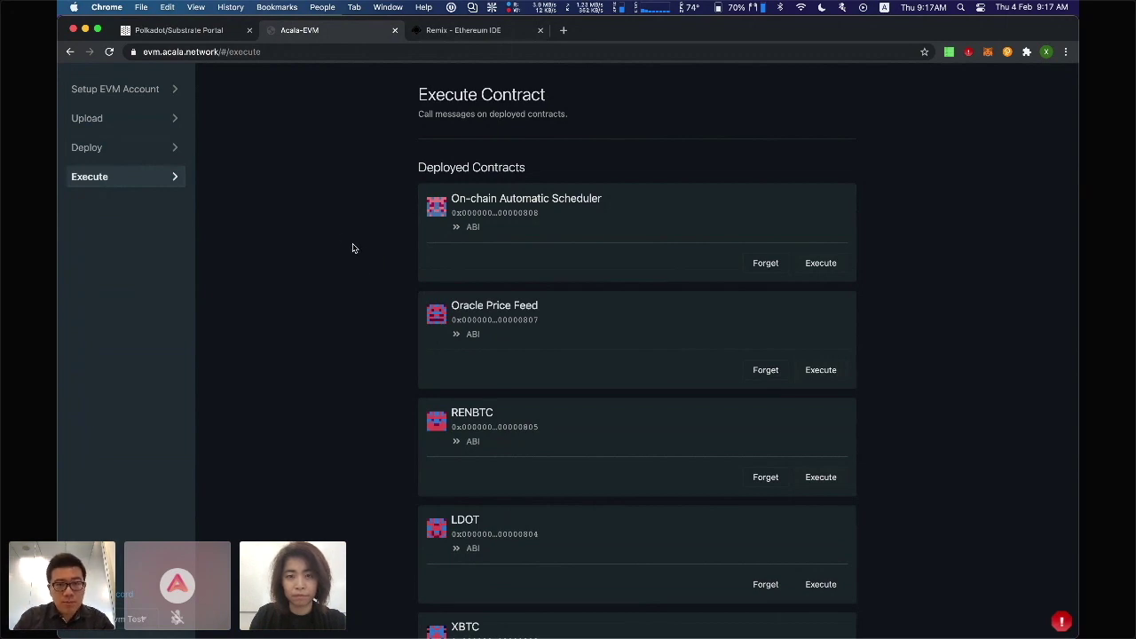
key("ctrl+Up")
left_click(246, 200)
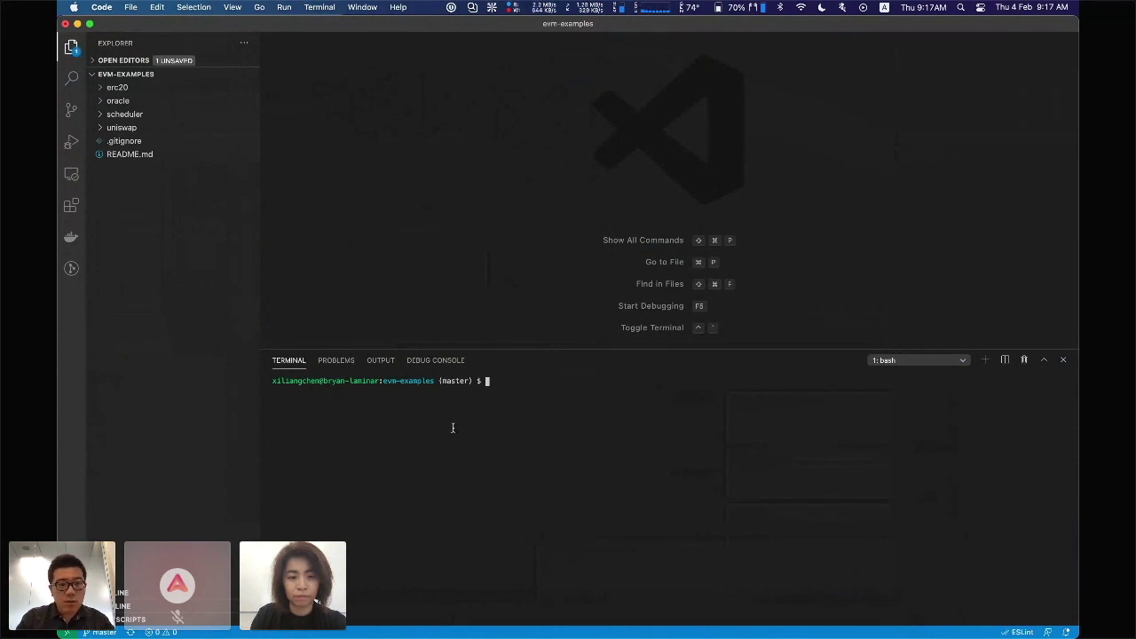
key("super+equal")
key("super+equal")
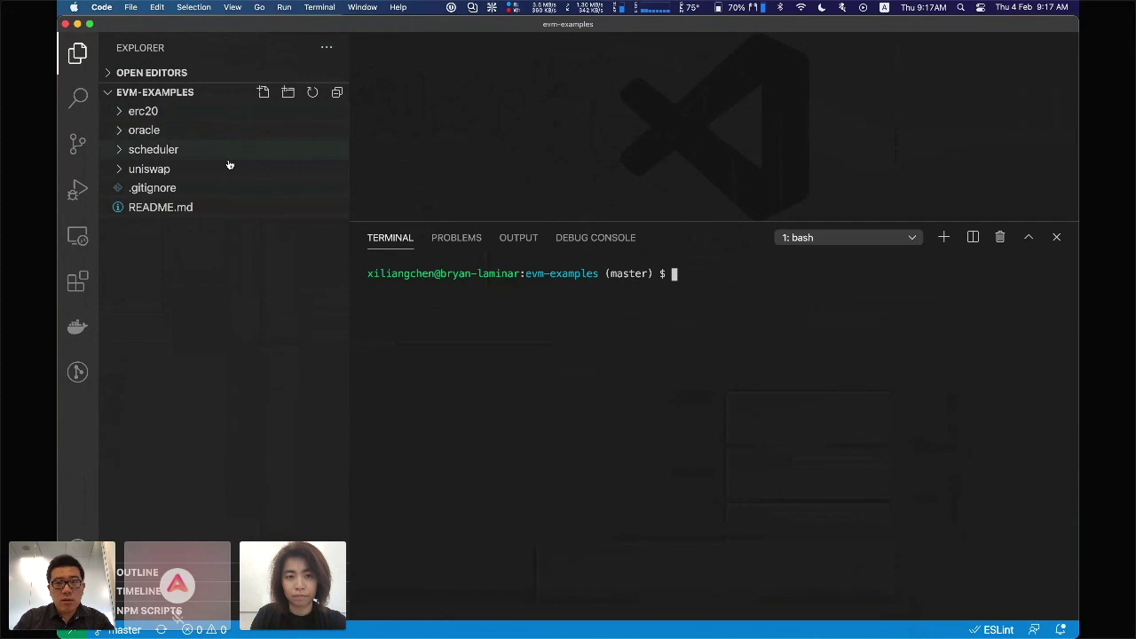
Step: Go into the erc20 directory in the terminal and install its packages with yarn
type("cd e")
key("Tab")
key("Return")
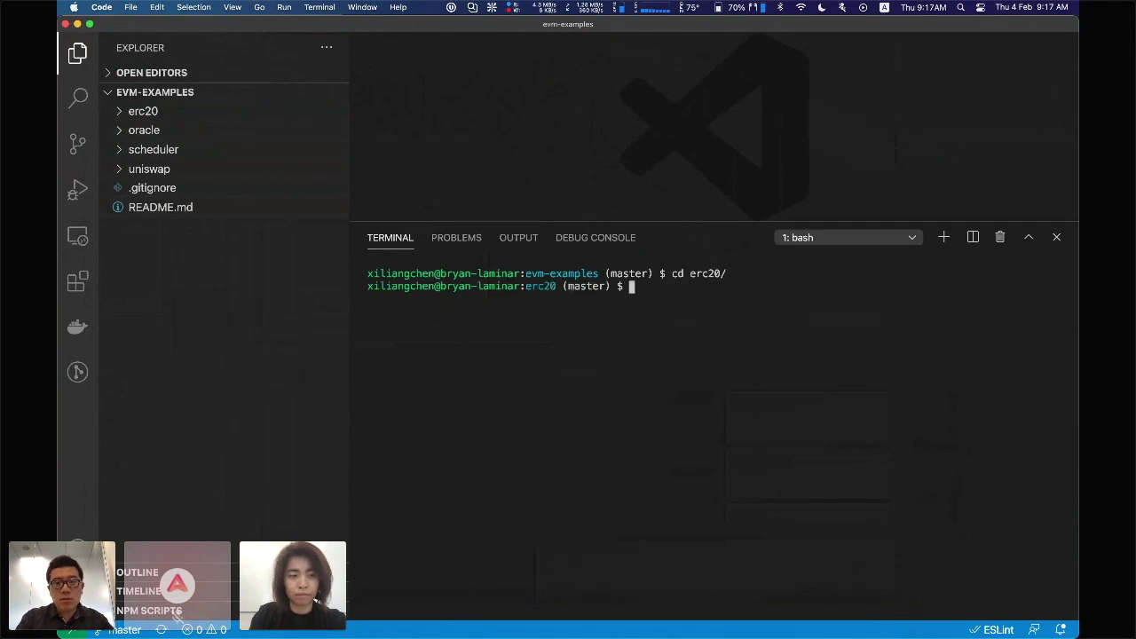
type("yarn")
key("Return")
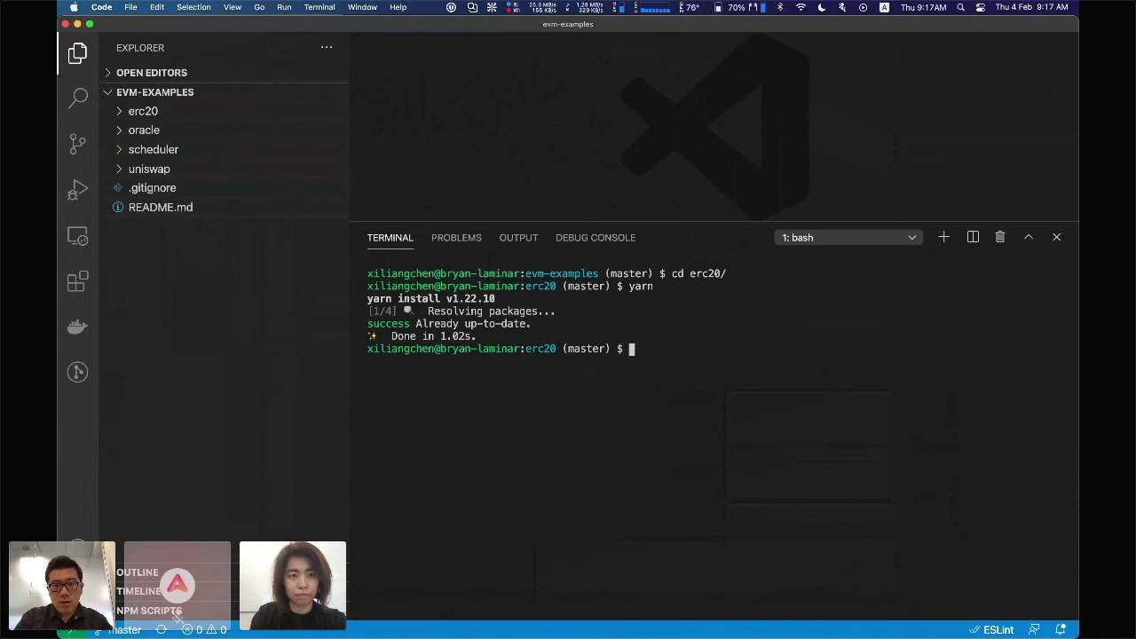
type("yar compile")
key("Return")
type("yran")
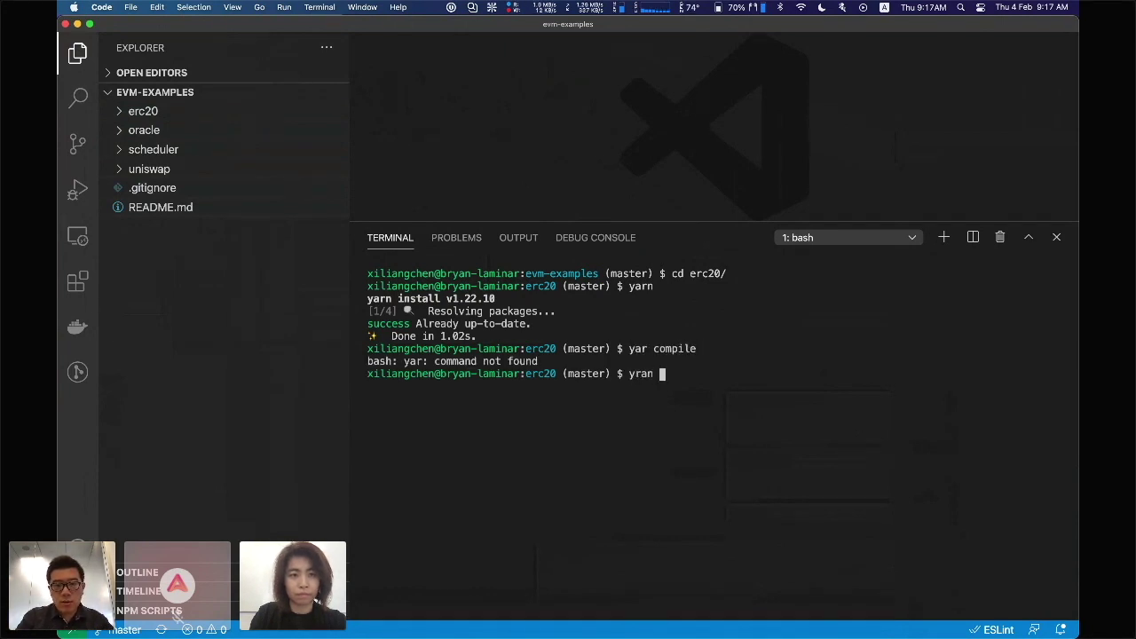
key("BackSpace")
key("BackSpace")
key("BackSpace")
key("BackSpace")
key("BackSpace")
Step: Compile the erc20 example by running yarn build
type("yarn build")
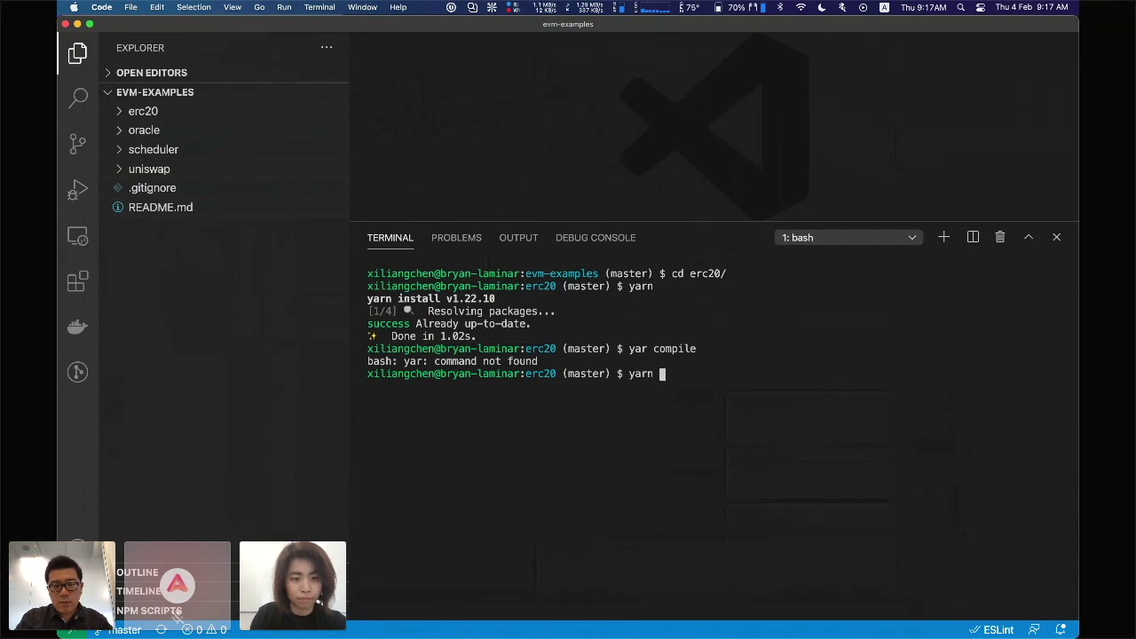
key("Return")
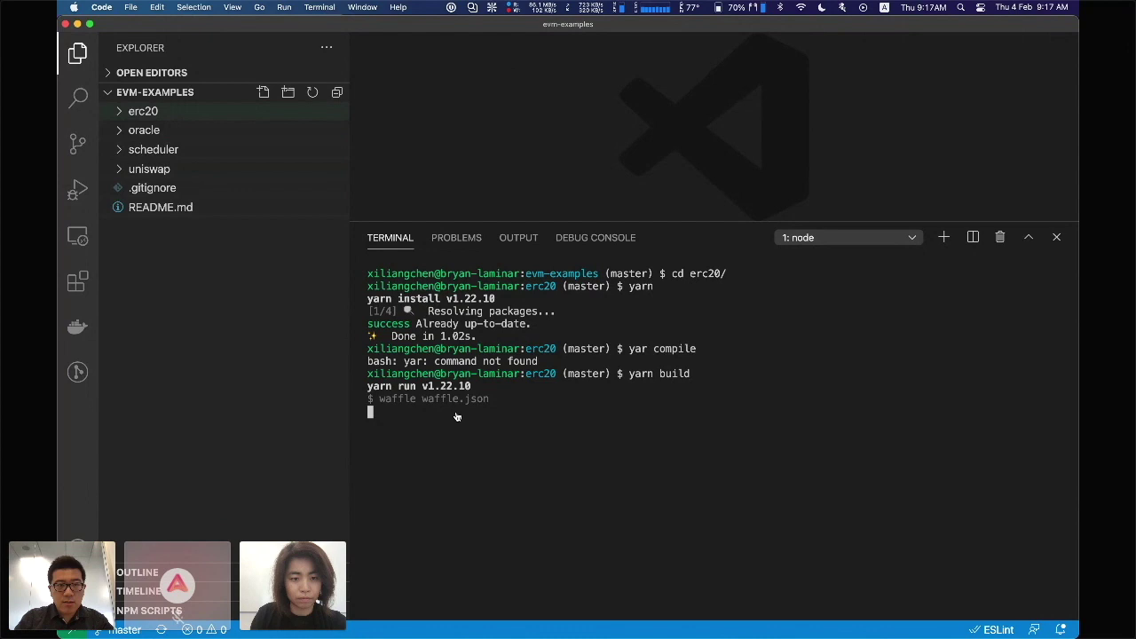
Step: Open BasicToken.sol from the erc20 contracts folder, enlarge the editor area, and read the contract code
left_click(129, 111)
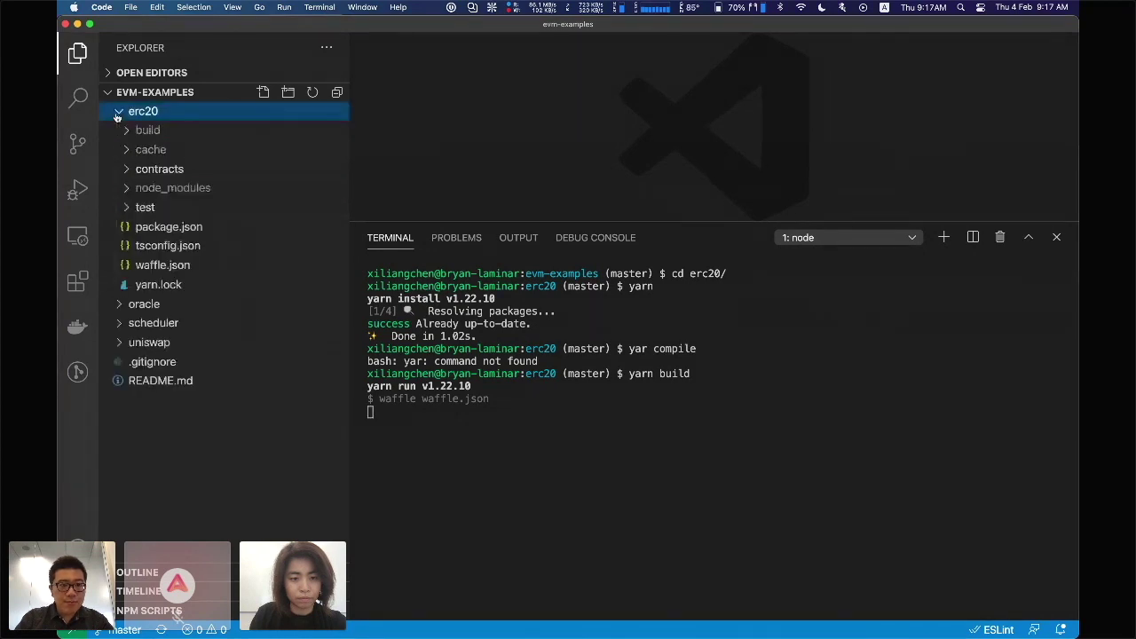
left_click(159, 170)
left_click(213, 189)
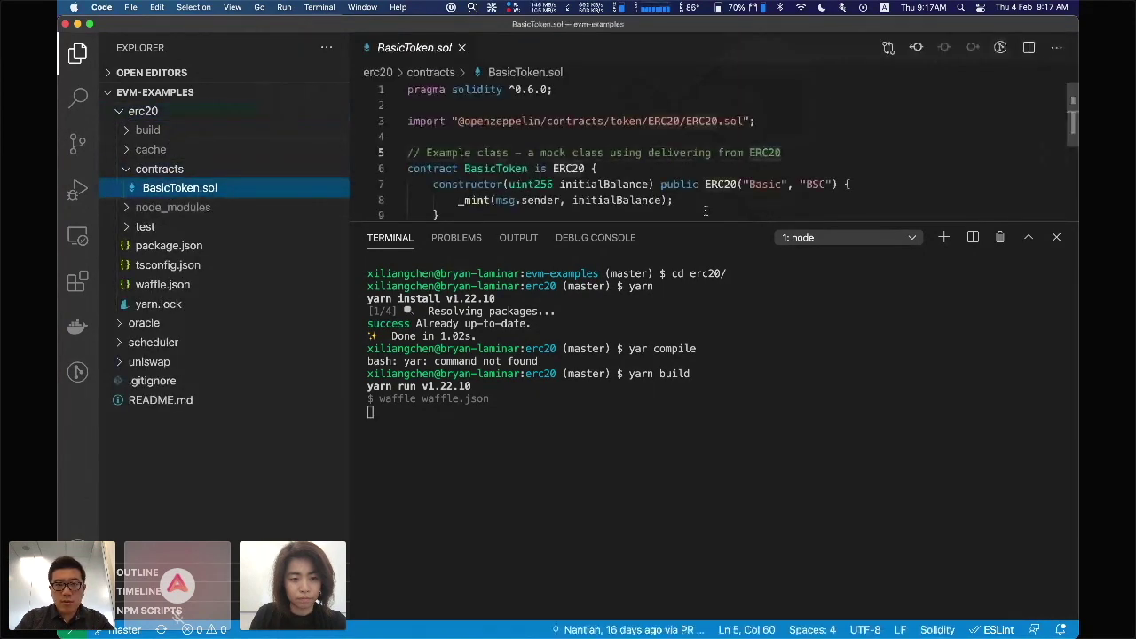
left_click_drag(707, 220, 693, 411)
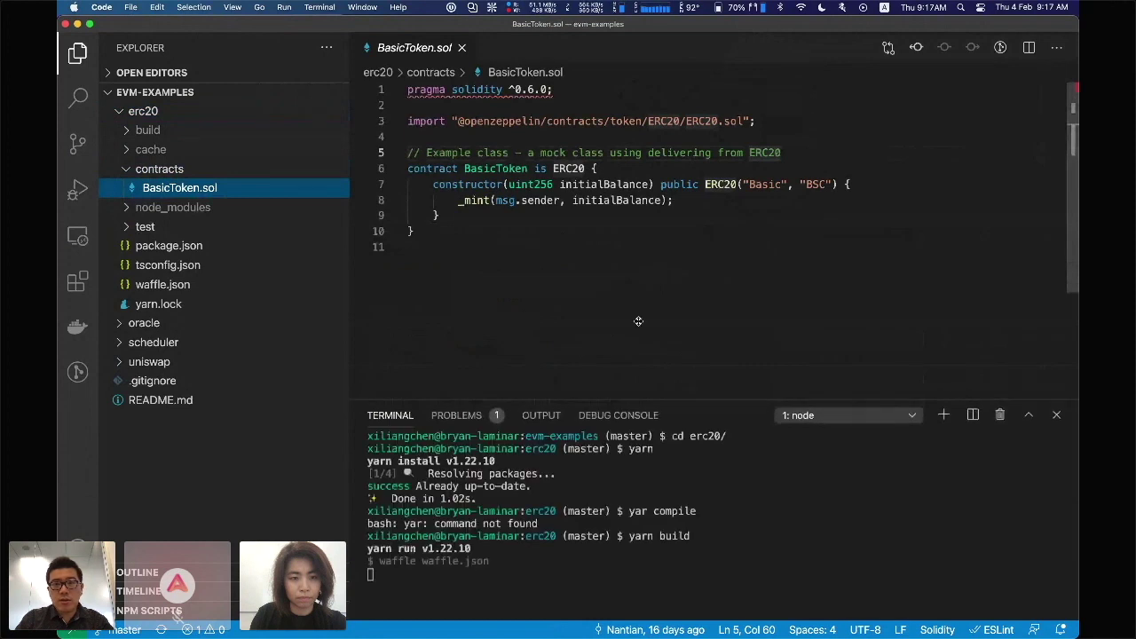
left_click(583, 259)
left_click(503, 216)
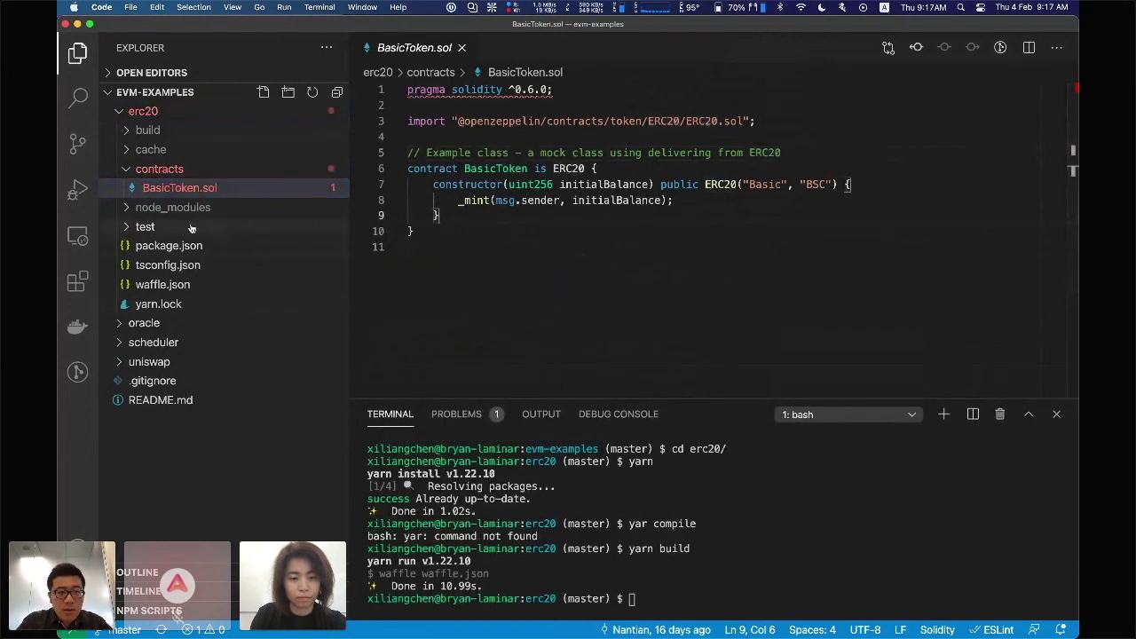
left_click(206, 286)
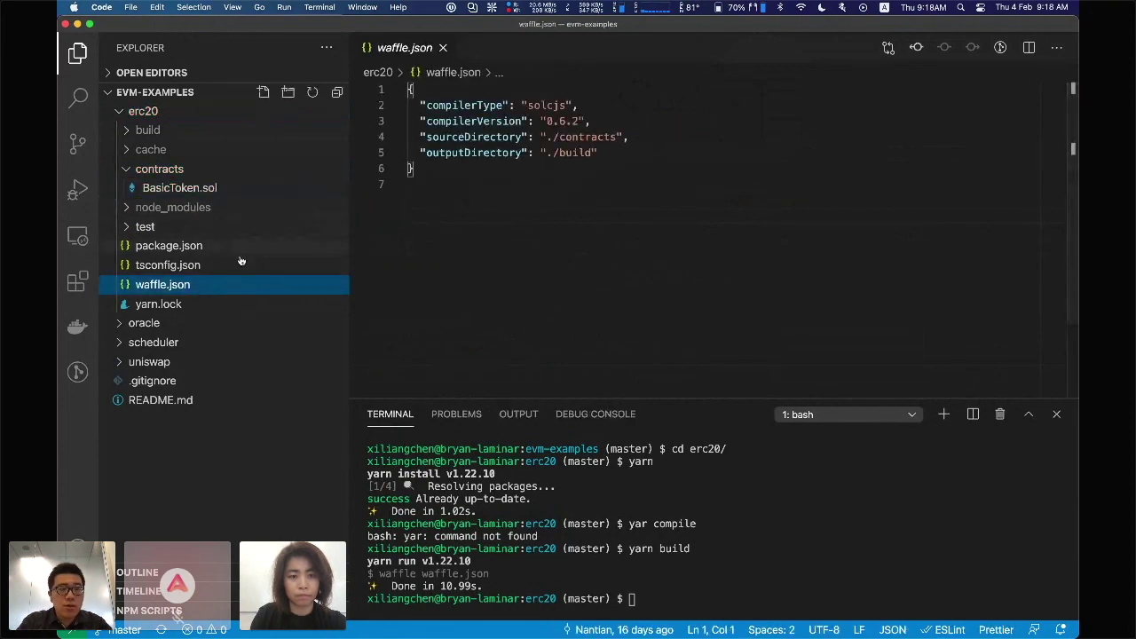
left_click(206, 247)
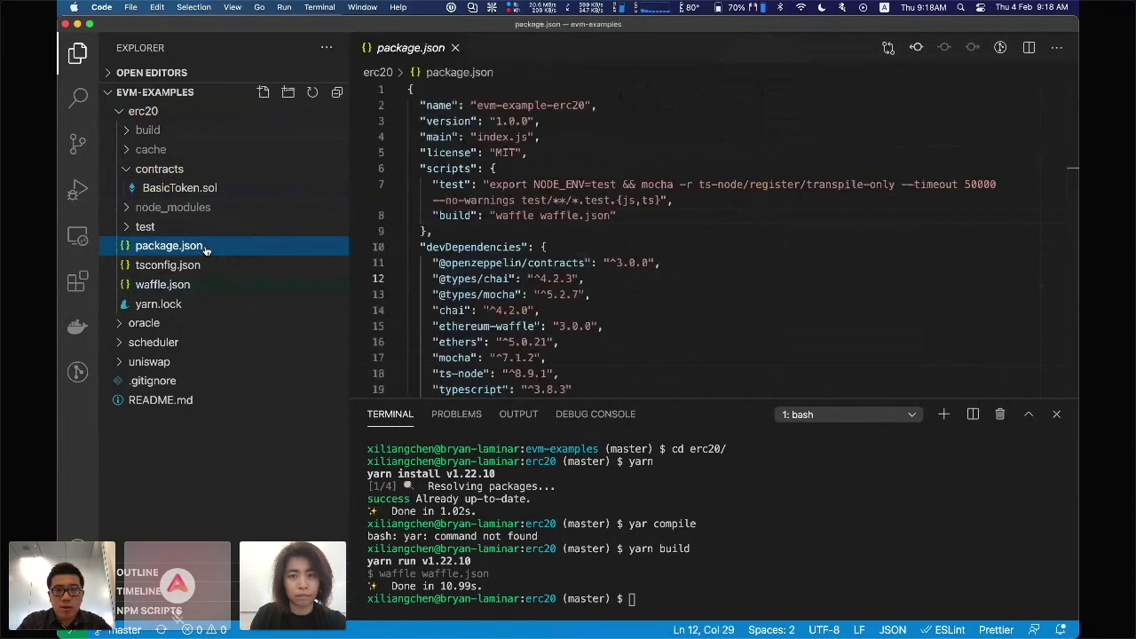
left_click(601, 266)
scroll(600, 266, "down", 2)
scroll(601, 266, "down", 2)
scroll(601, 266, "up", 2)
left_click(591, 306)
left_click_drag(620, 325, 434, 225)
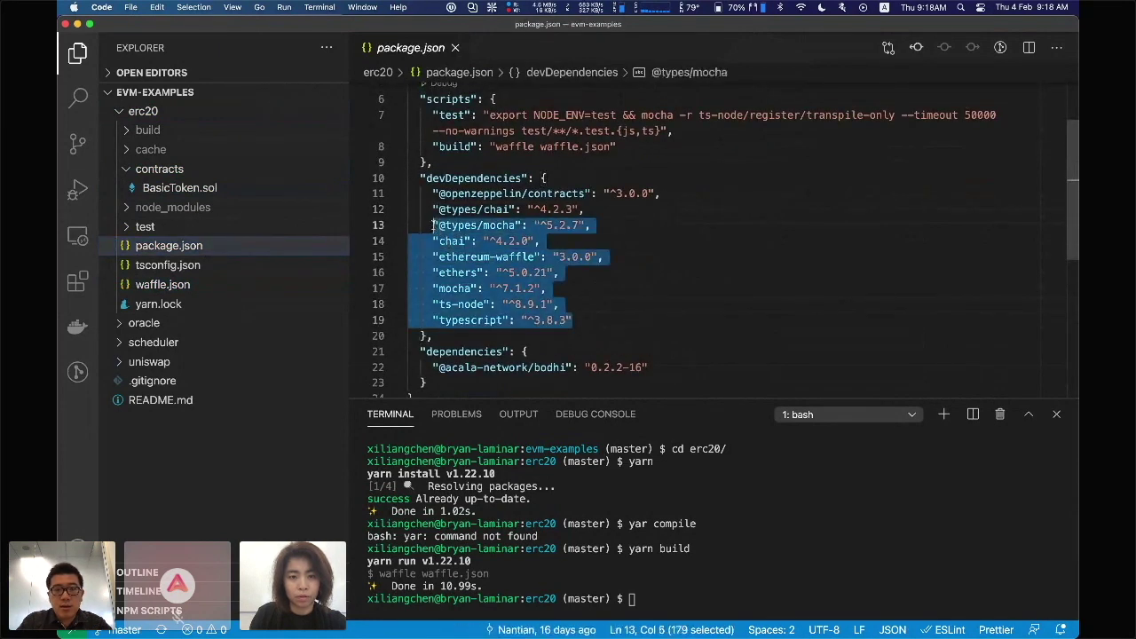
left_click(439, 194)
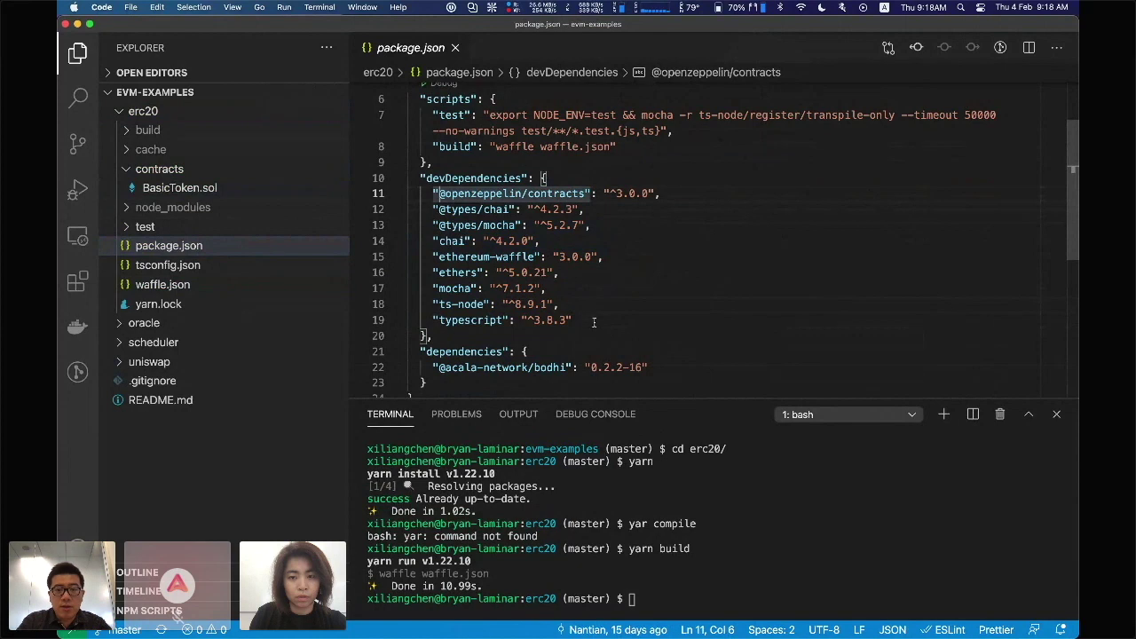
left_click_drag(439, 367, 566, 360)
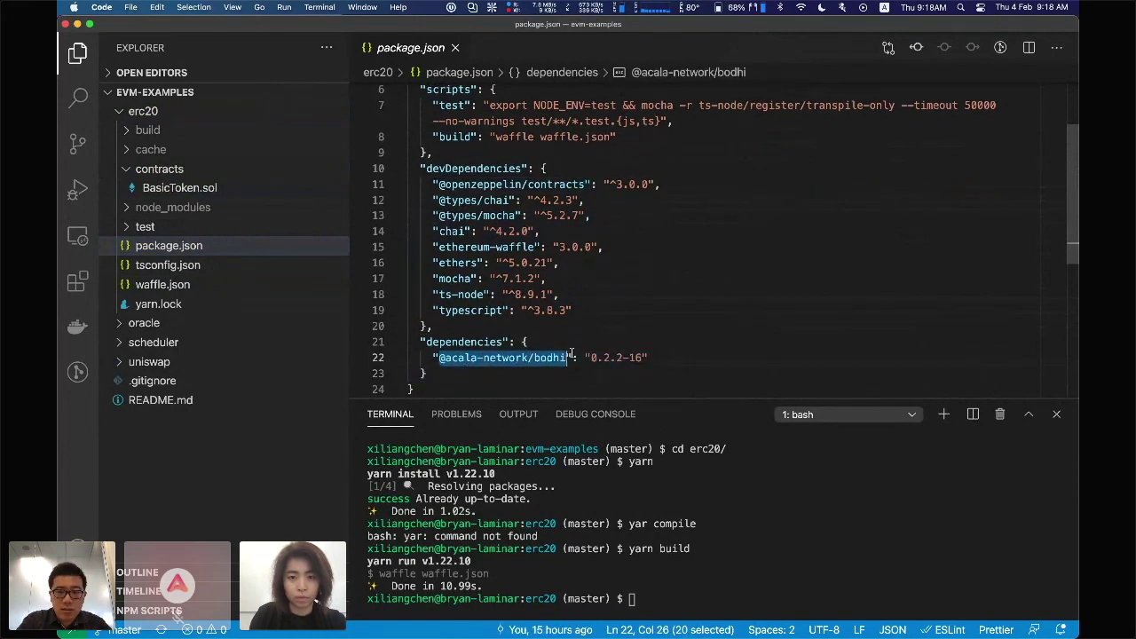
left_click(573, 356)
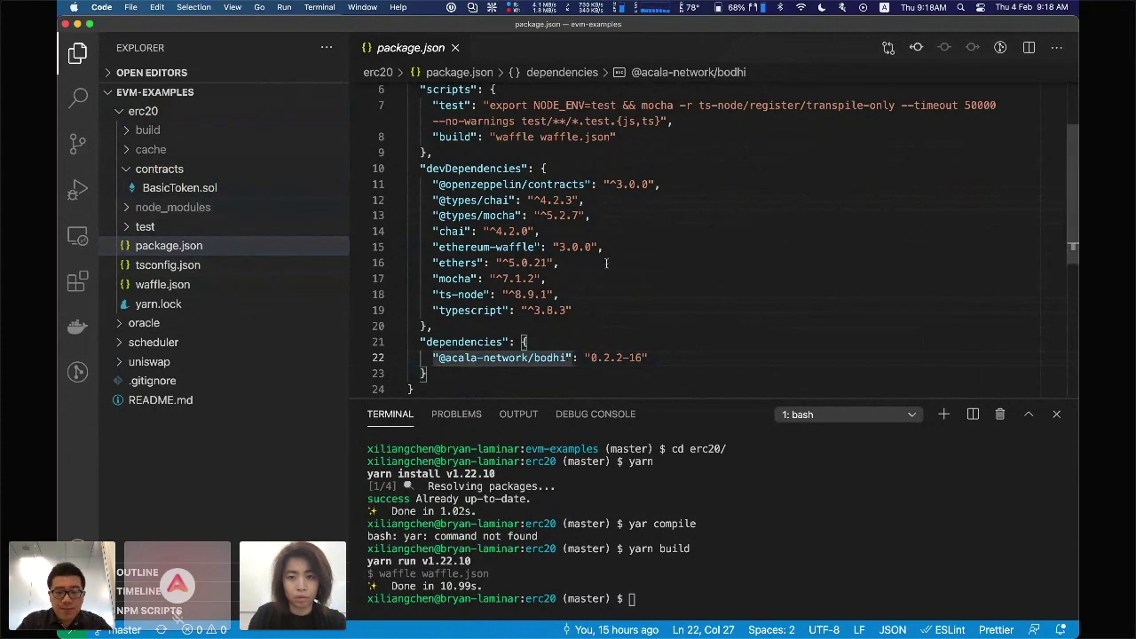
Step: Inspect the compiled JSON files in the erc20 build folder, and check the contract ABI file upload on the Acala EVM site in Chrome
left_click(177, 130)
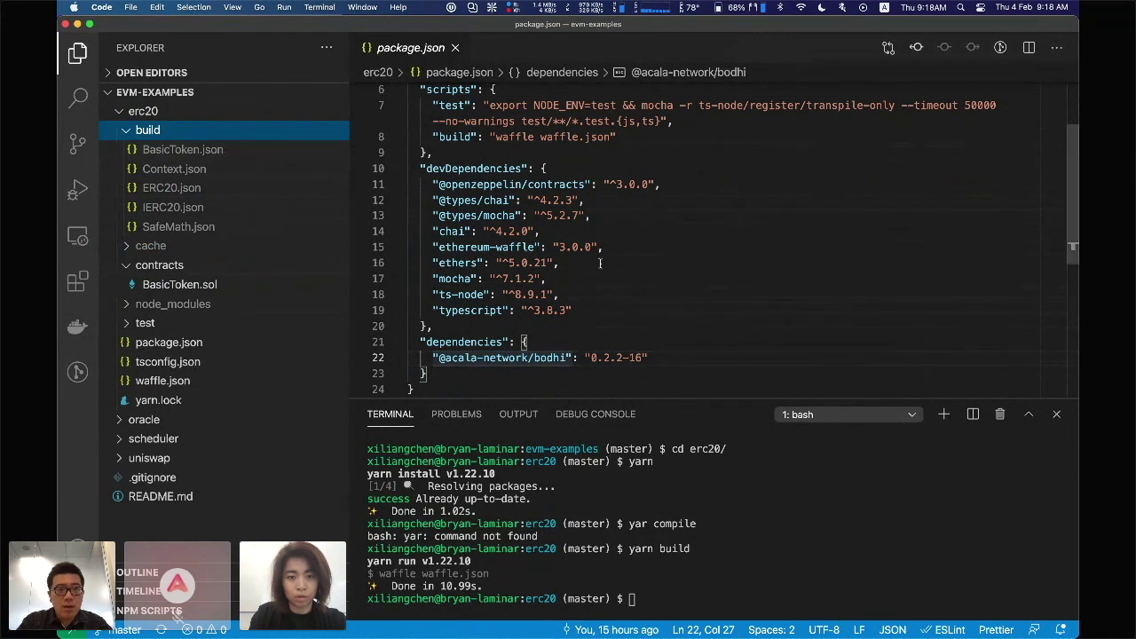
key("super+Tab")
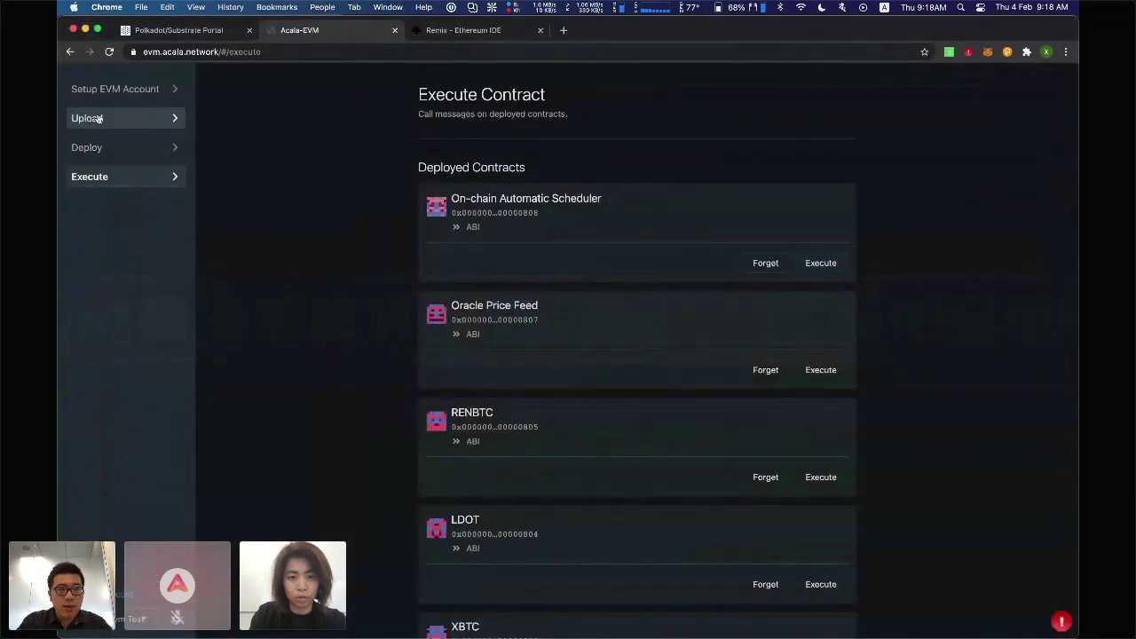
left_click(97, 118)
left_click(661, 266)
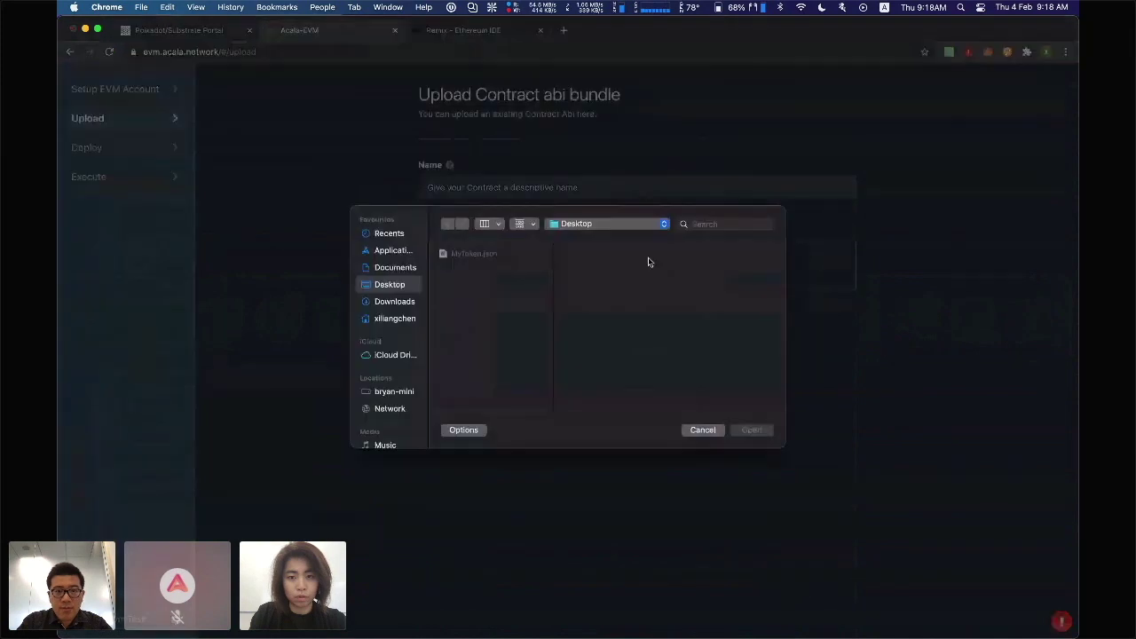
left_click(702, 430)
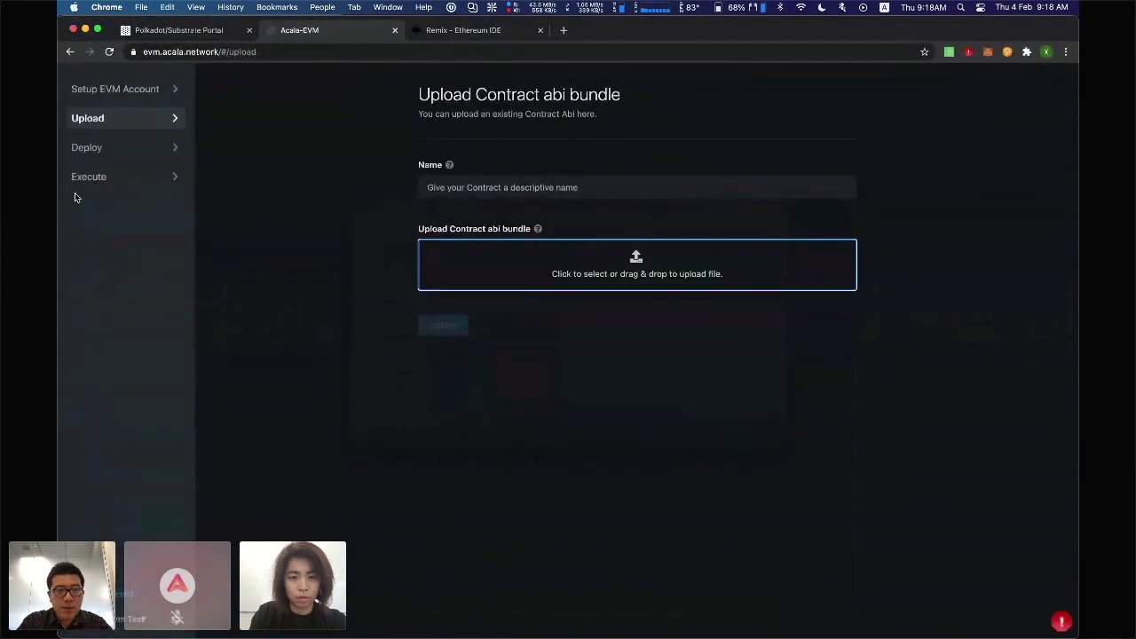
Step: Look over the ABI bundles available to deploy on the Acala EVM site, and return to VS Code with the build folder collapsed
left_click(111, 152)
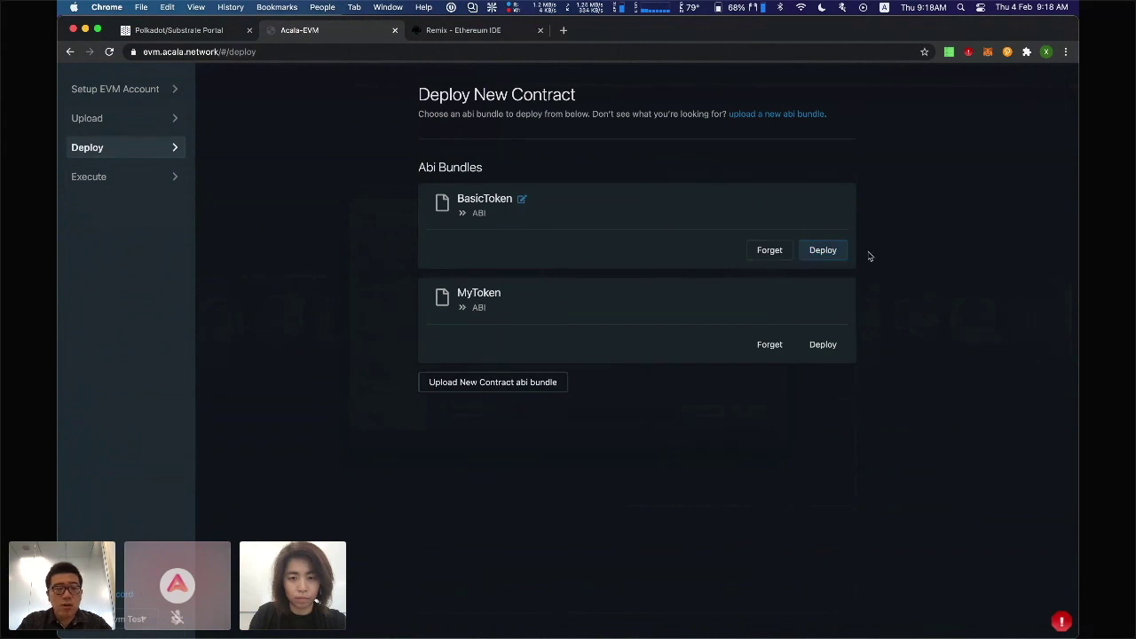
key("super+Tab")
key("super+Tab")
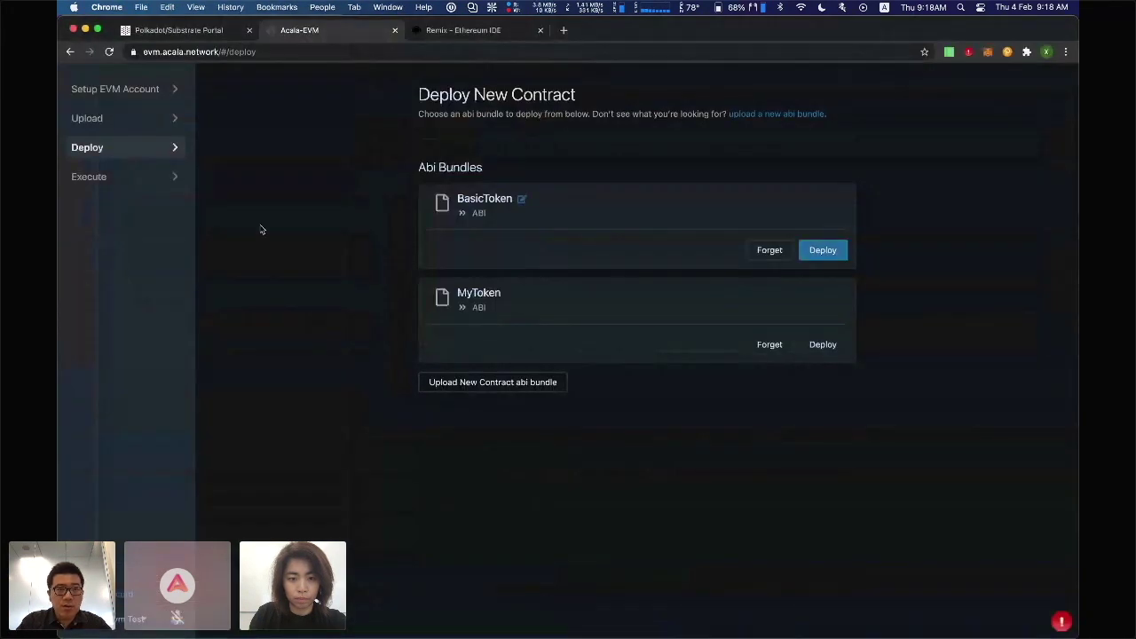
left_click(80, 178)
left_click(102, 152)
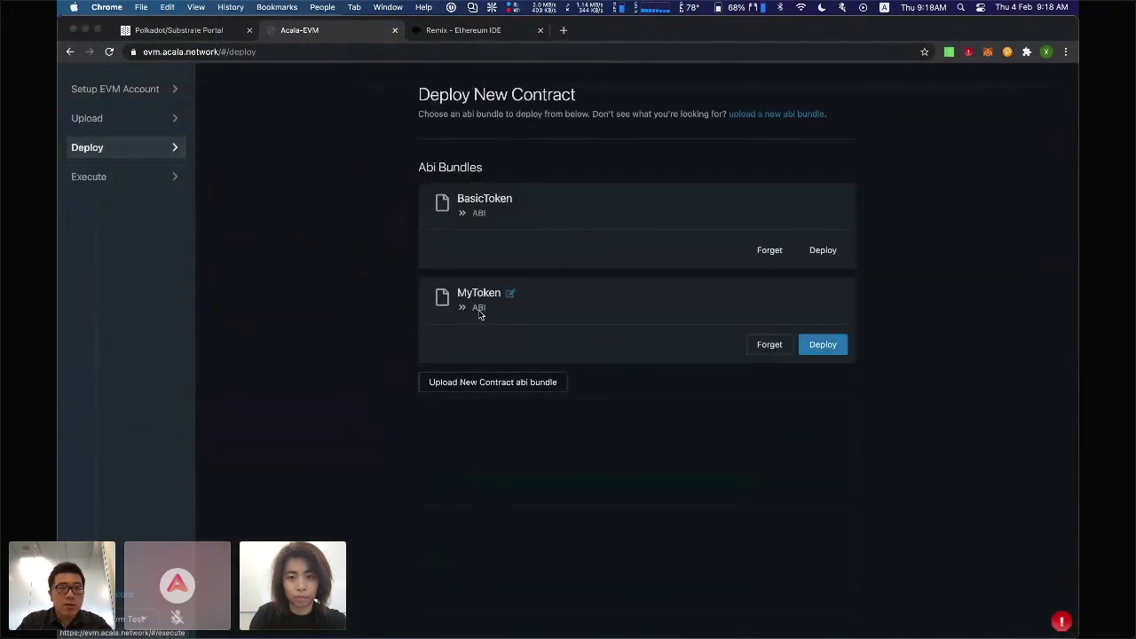
key("super+Tab")
left_click(187, 135)
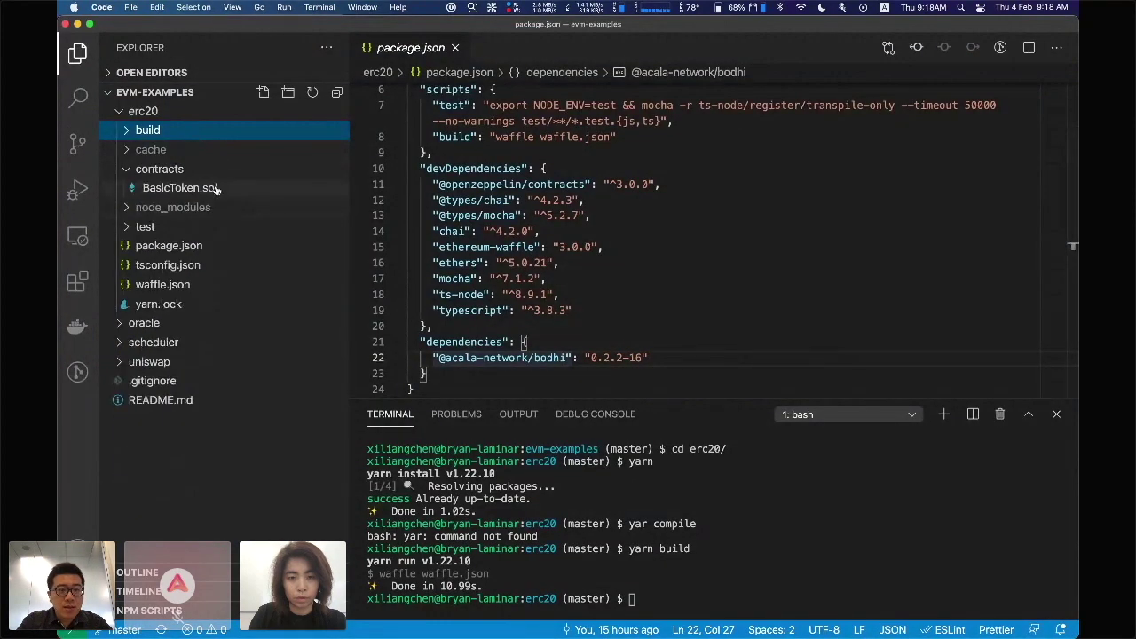
Step: Open BasicToken.test.ts from the erc20 test folder and read its provider and wallet setup code
left_click(215, 228)
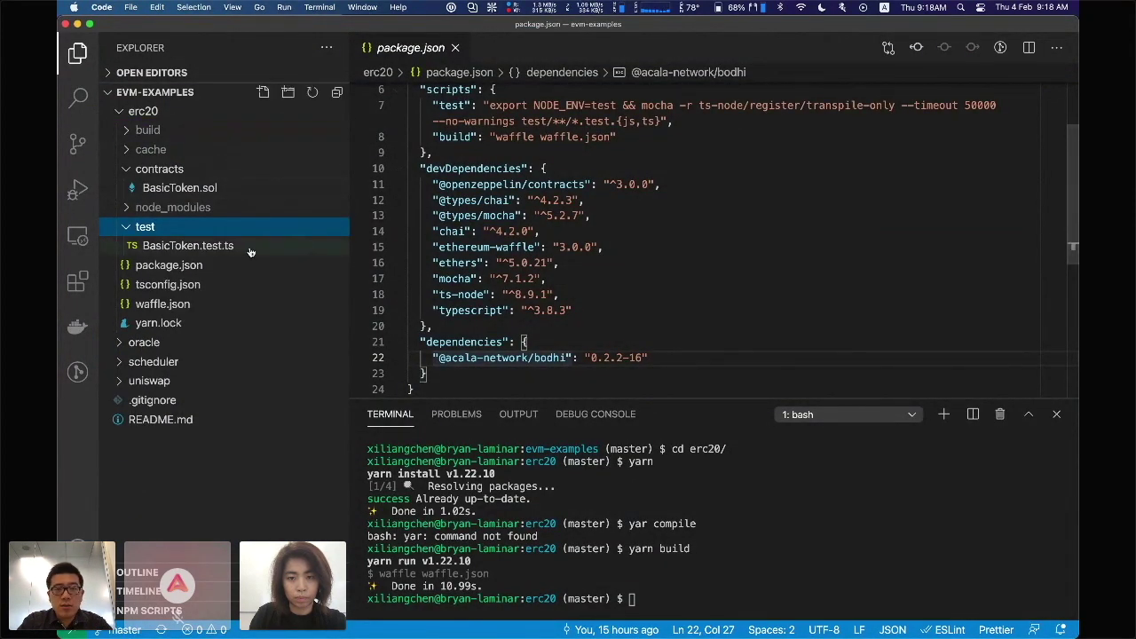
left_click(292, 246)
scroll(650, 304, "up", 7)
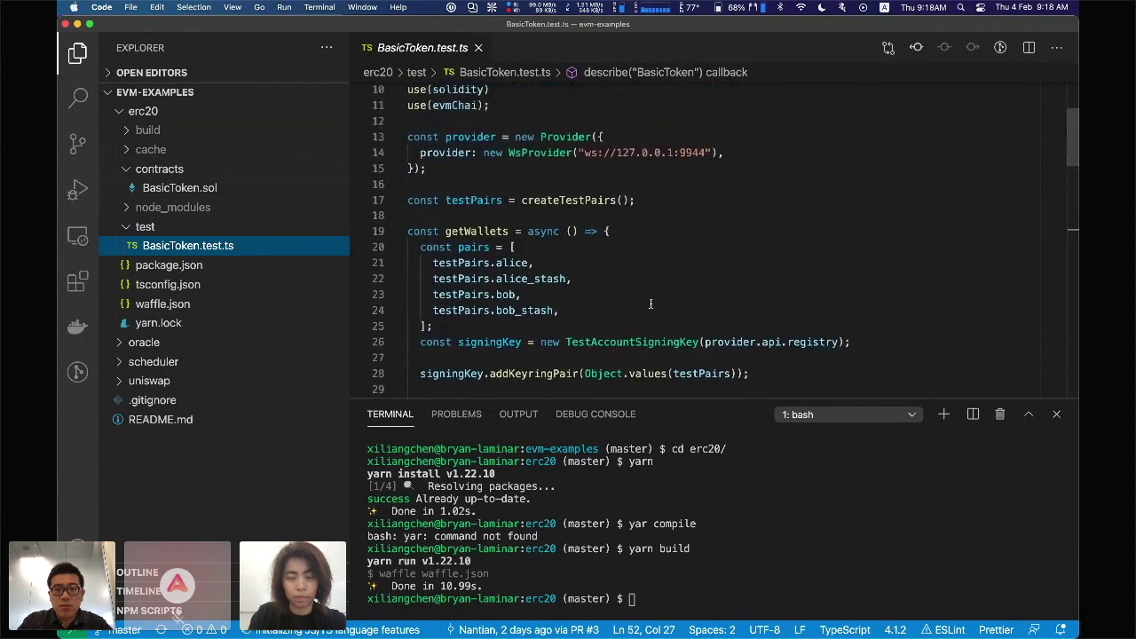
scroll(763, 329, "up", 2)
scroll(763, 330, "down", 7)
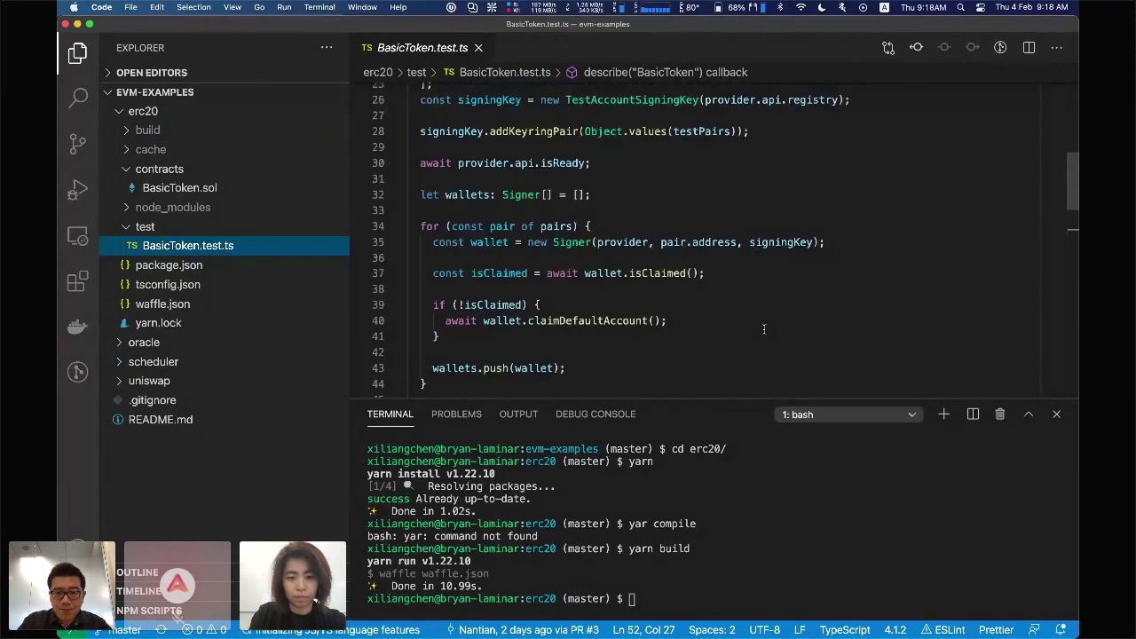
Step: Hide the terminal to enlarge the editor, and review the WsProvider address and the BasicToken test cases
left_click(1058, 415)
scroll(593, 271, "up", 6)
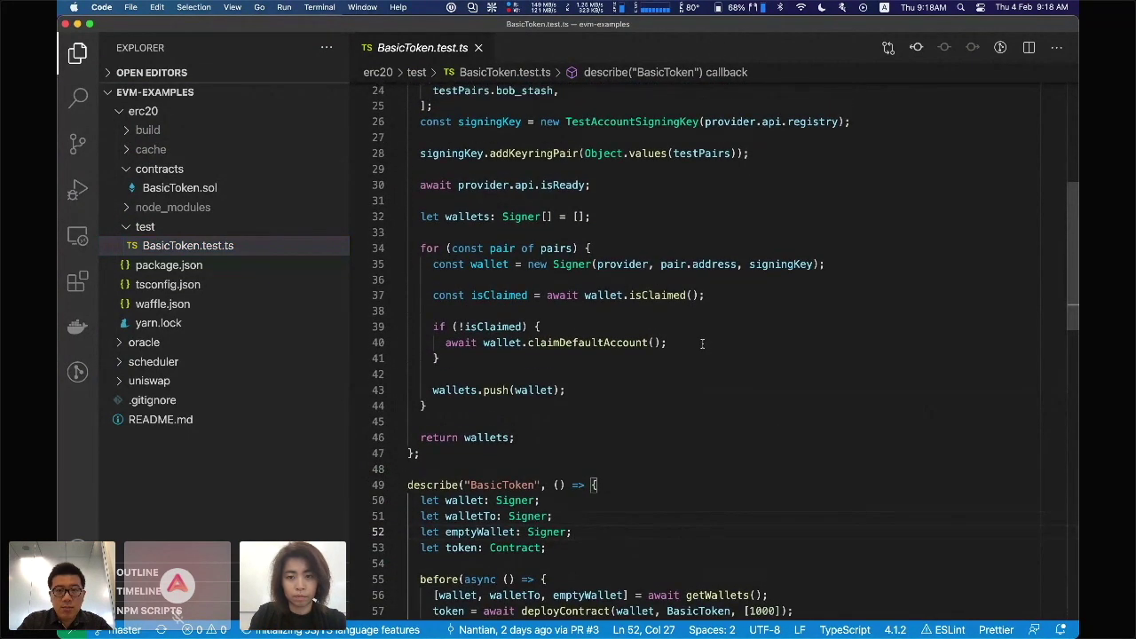
left_click(579, 234)
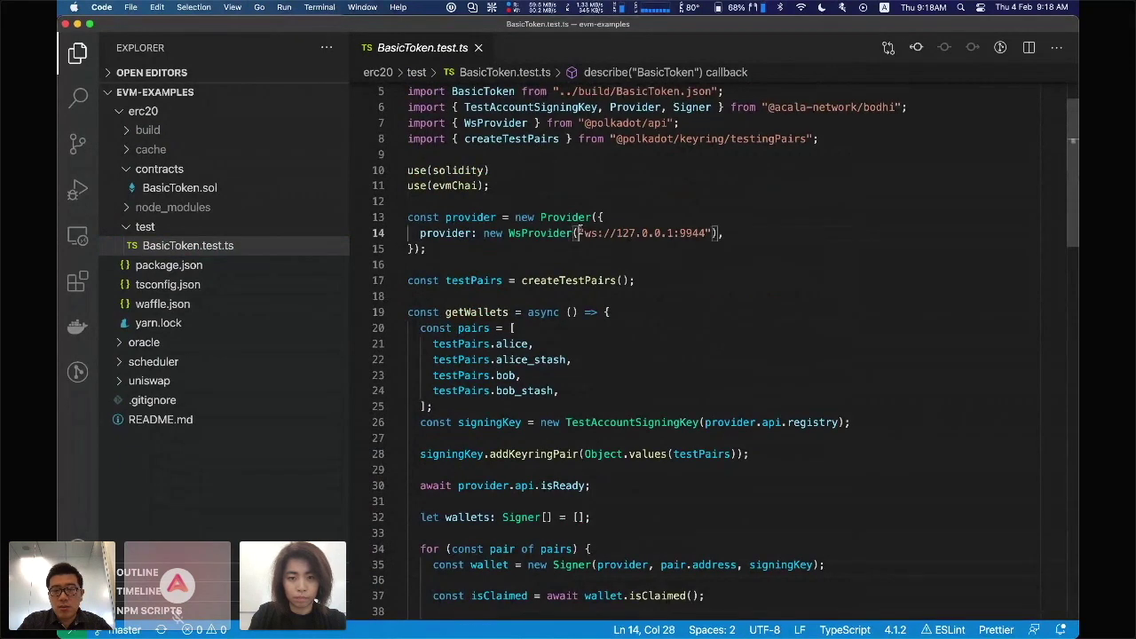
scroll(639, 242, "down", 4)
scroll(536, 273, "down", 10)
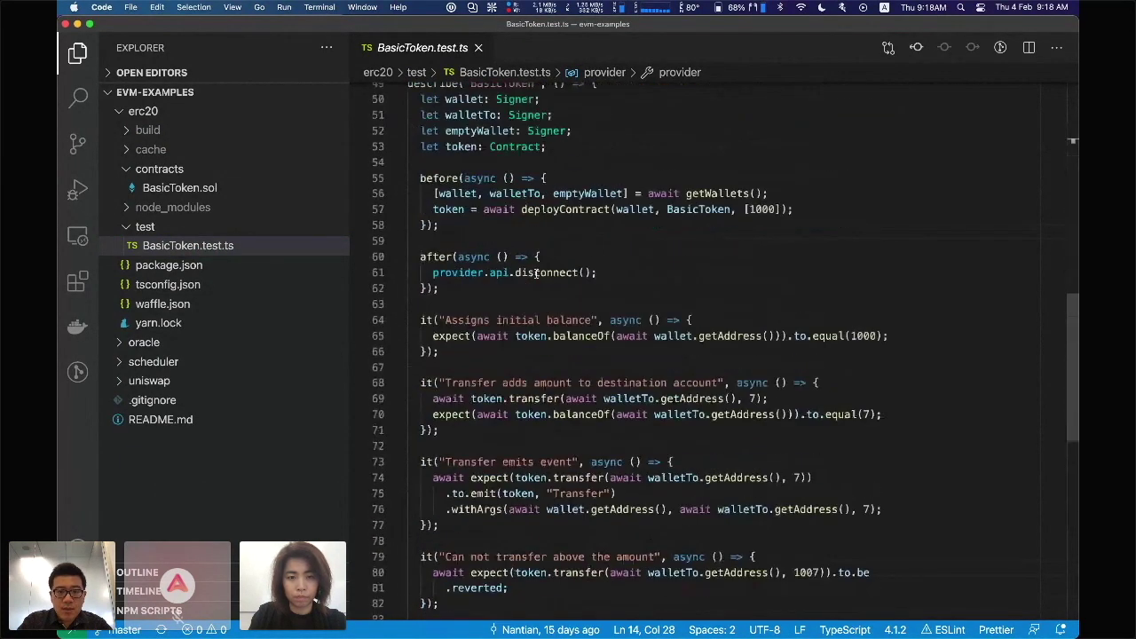
scroll(471, 209, "up", 5)
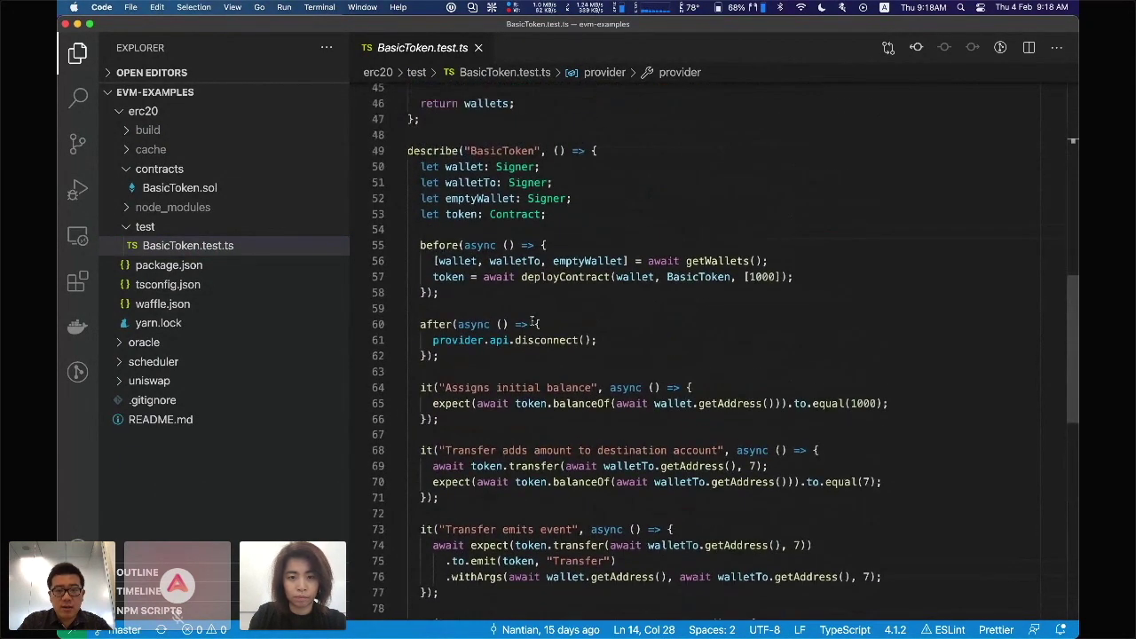
scroll(505, 275, "down", 1)
Step: Start a local Acala node in the second terminal with docker run --rm -it -p 9944:9944 acala/acala-node:0.7.3 --dev --instant-sealing --ws-external
key("ctrl+grave")
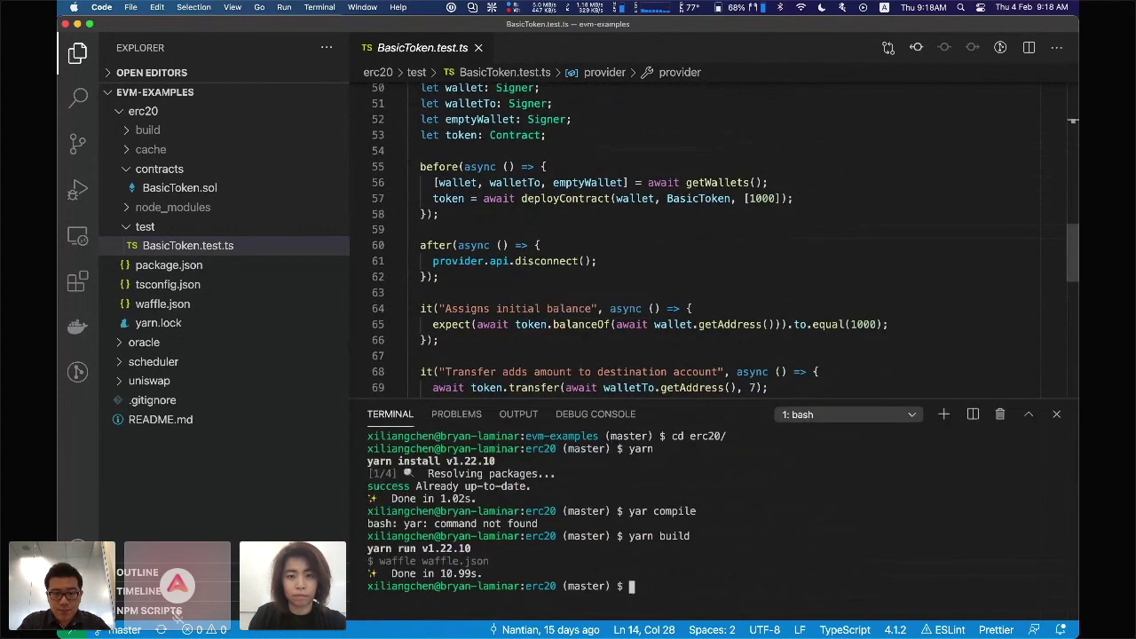
left_click(841, 415)
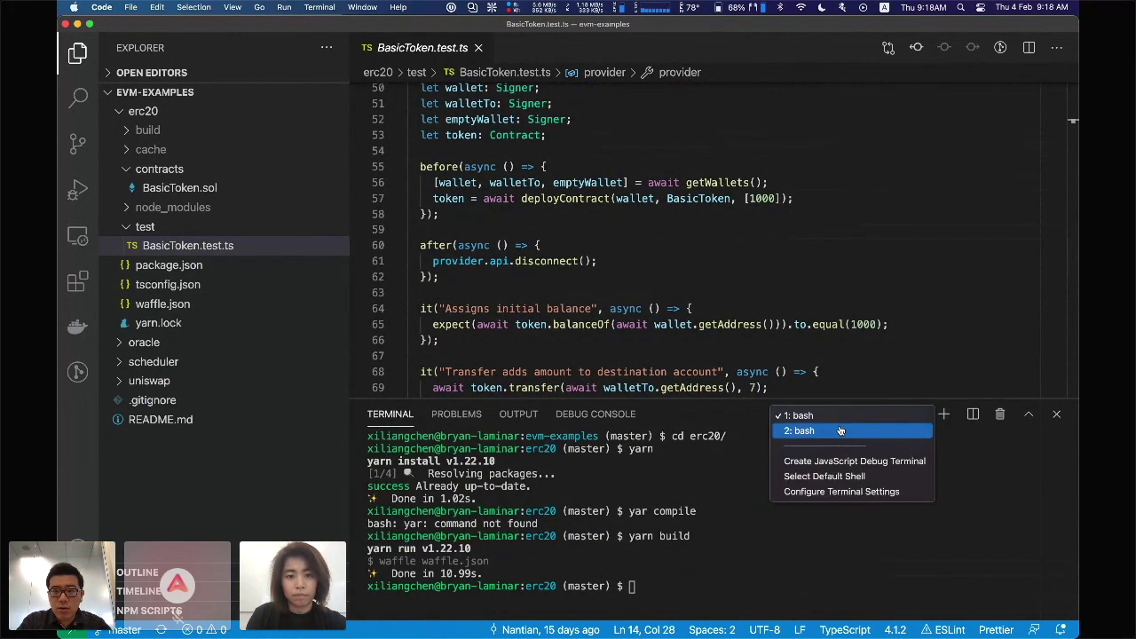
left_click(838, 430)
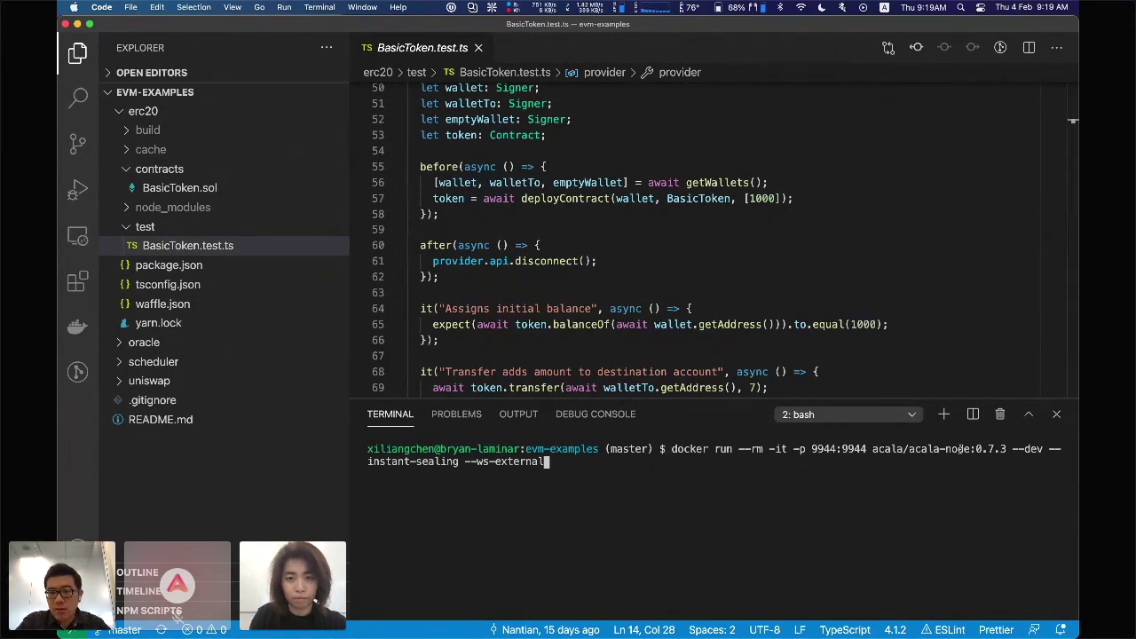
left_click_drag(909, 449, 982, 449)
left_click(1012, 449)
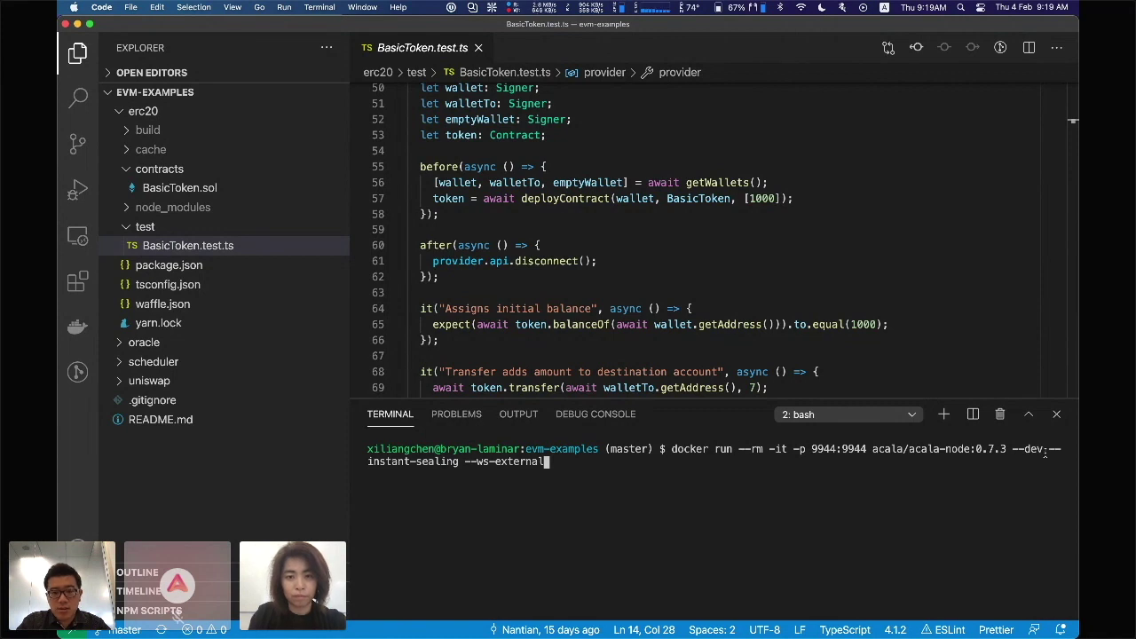
left_click_drag(455, 466, 364, 466)
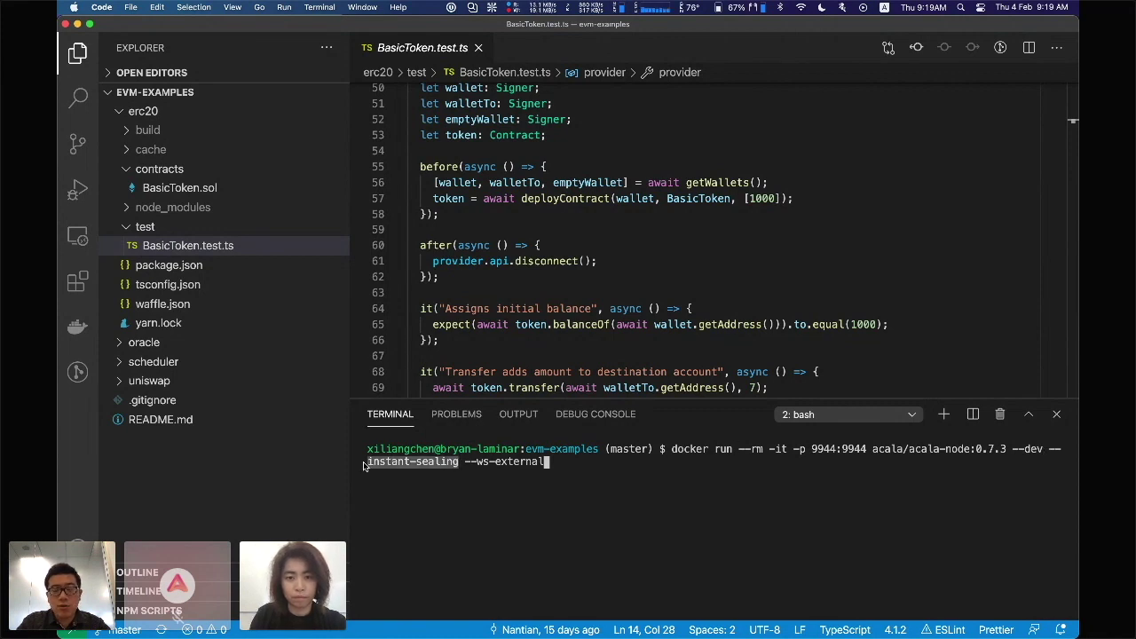
left_click(634, 493)
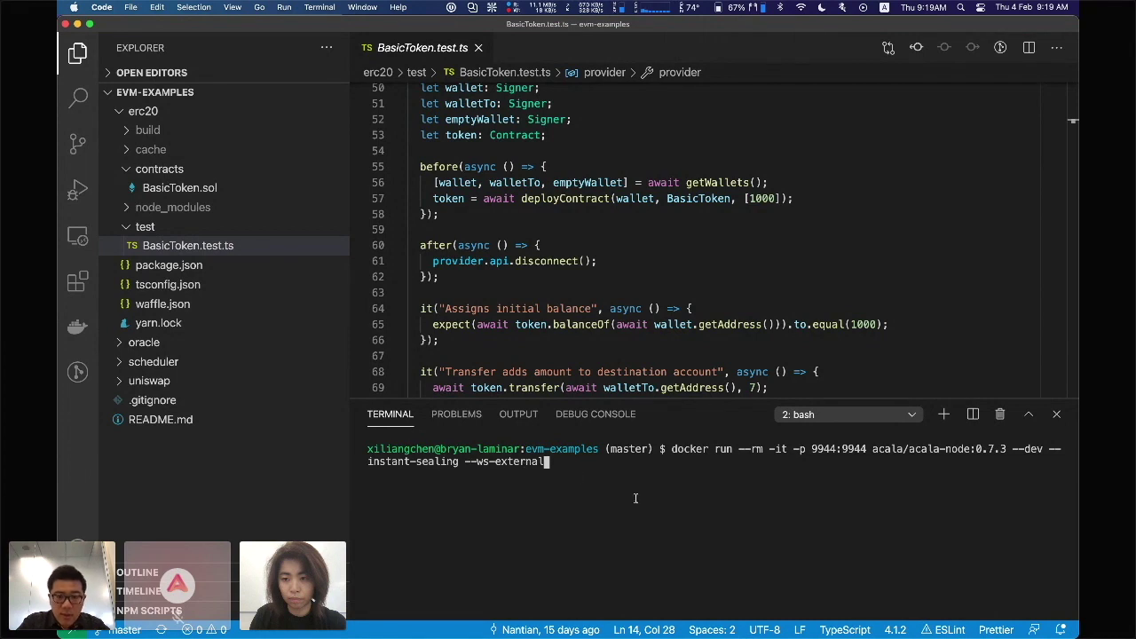
left_click_drag(465, 462, 545, 462)
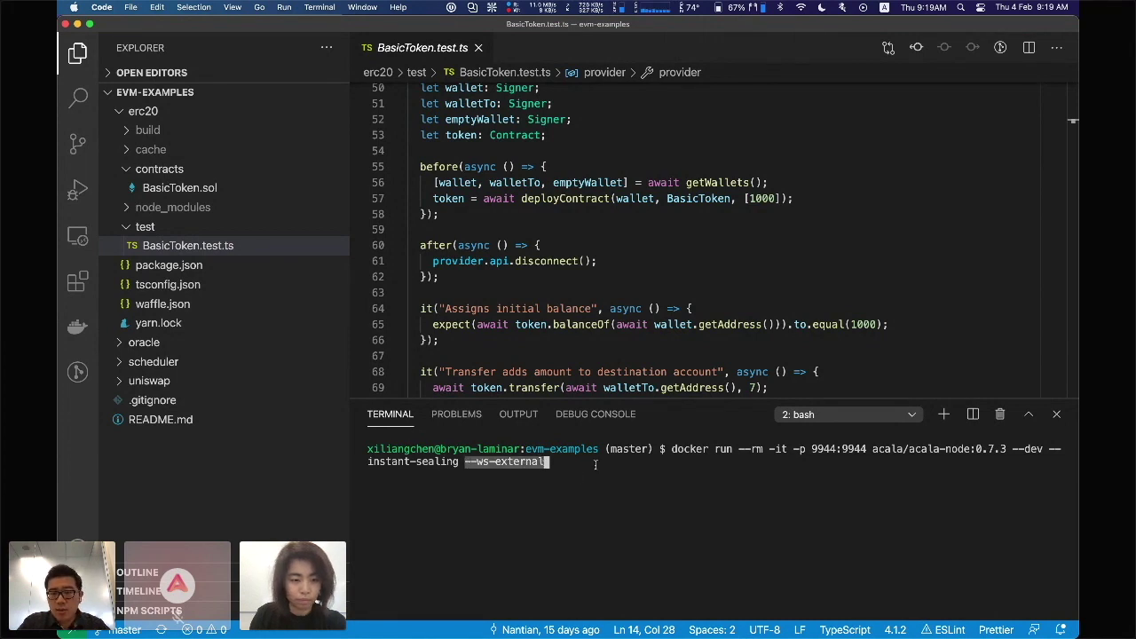
left_click(543, 463)
left_click_drag(808, 449, 843, 450)
left_click(843, 449)
key("Return")
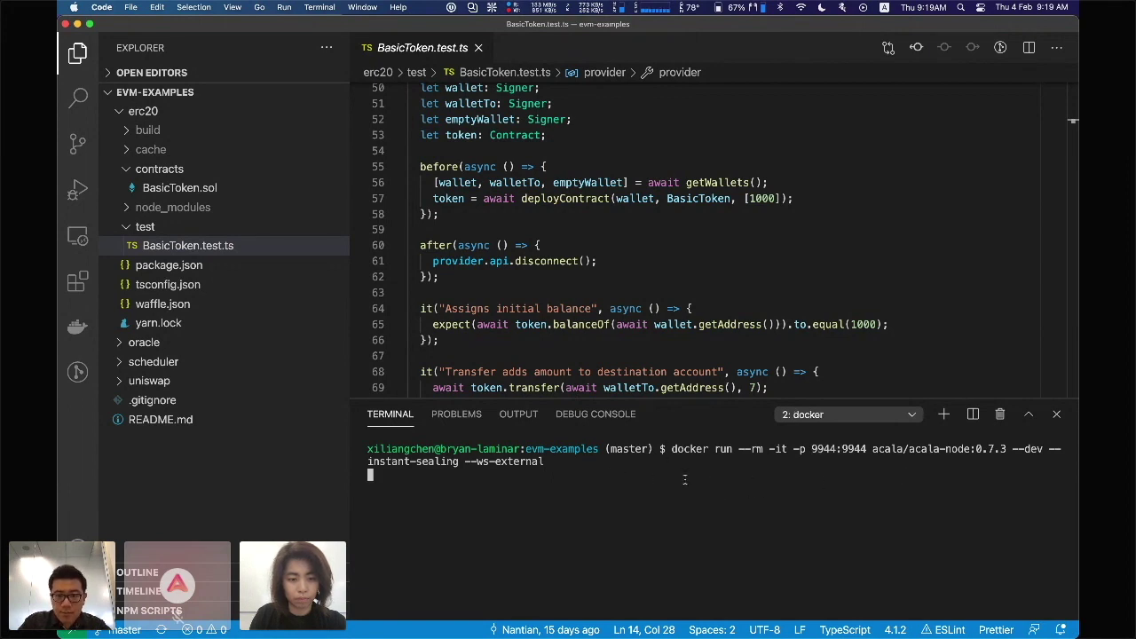
Step: Run the erc20 tests with yarn test in the first bash terminal
left_click(848, 414)
left_click(715, 502)
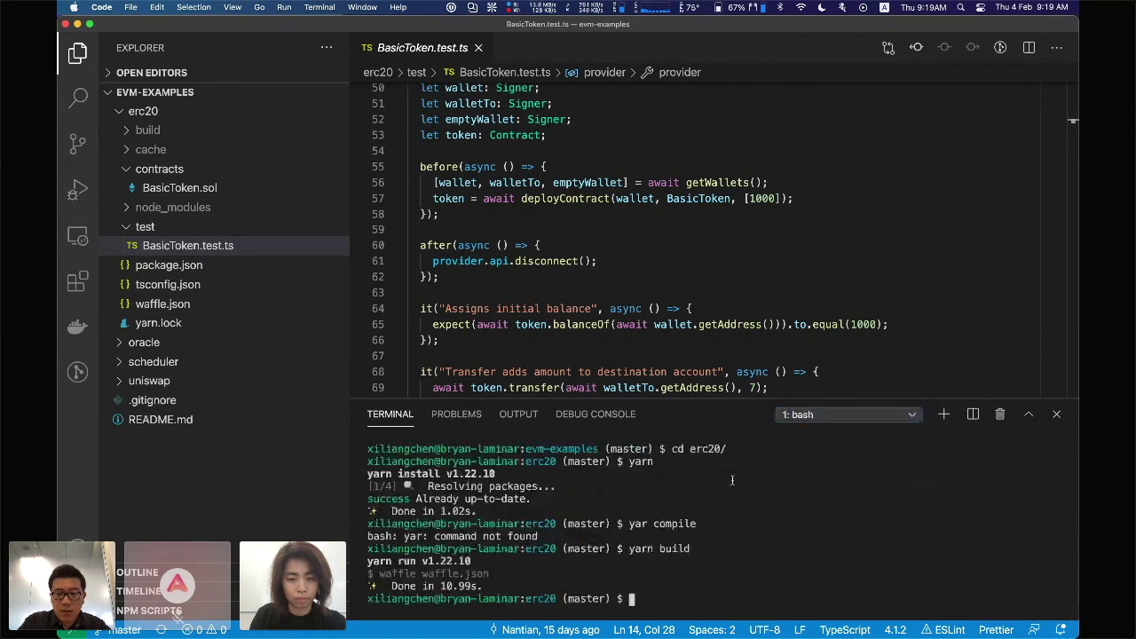
type("yarn test")
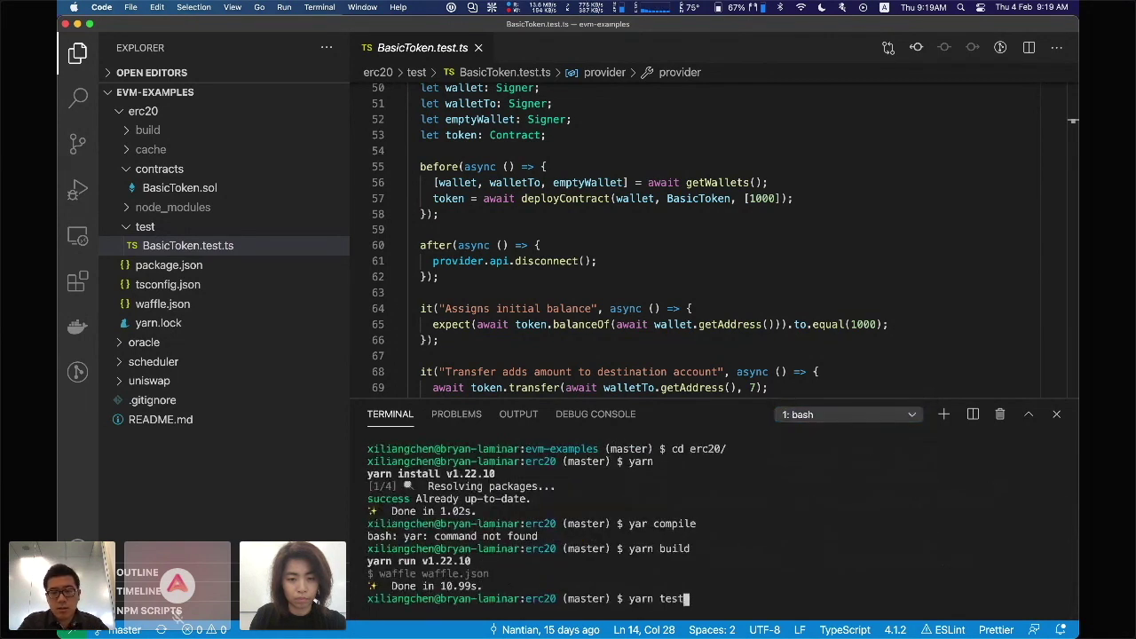
key("Return")
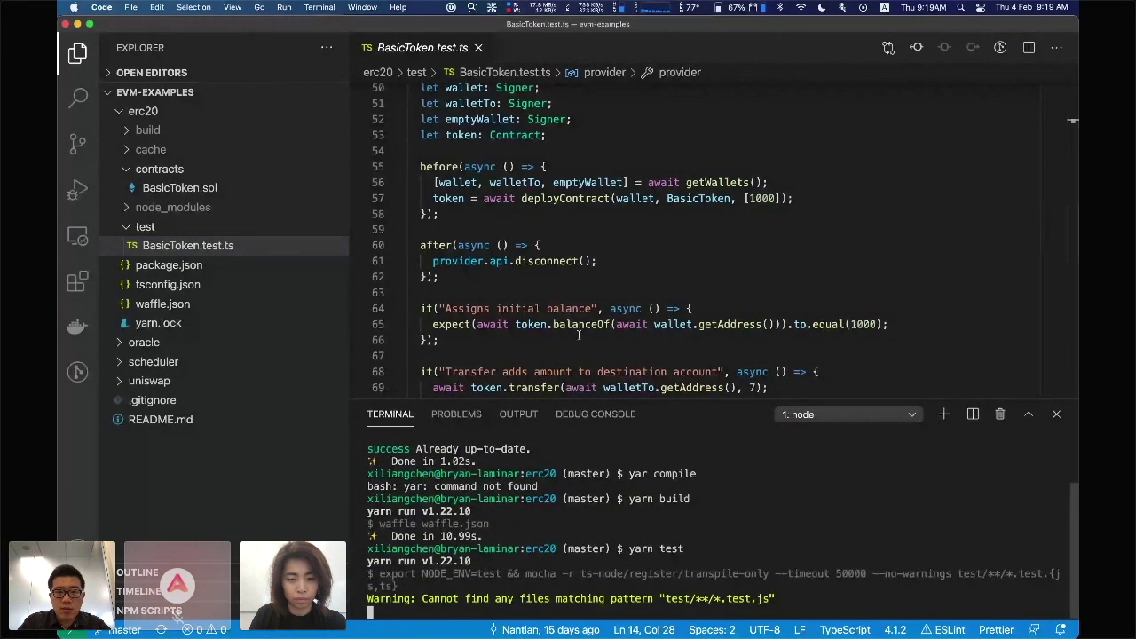
Step: Read through the deployment hook and the balance and transfer test cases in BasicToken.test.ts while the tests run
scroll(589, 282, "down", 3)
scroll(589, 282, "up", 3)
scroll(589, 281, "up", 2)
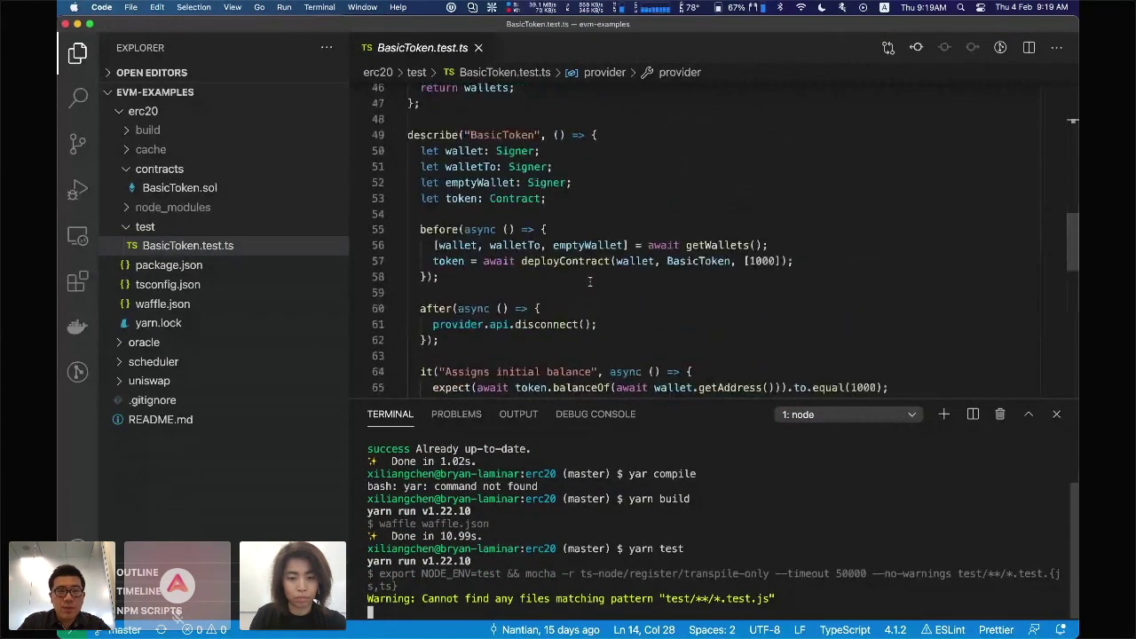
scroll(590, 281, "down", 2)
scroll(589, 281, "down", 3)
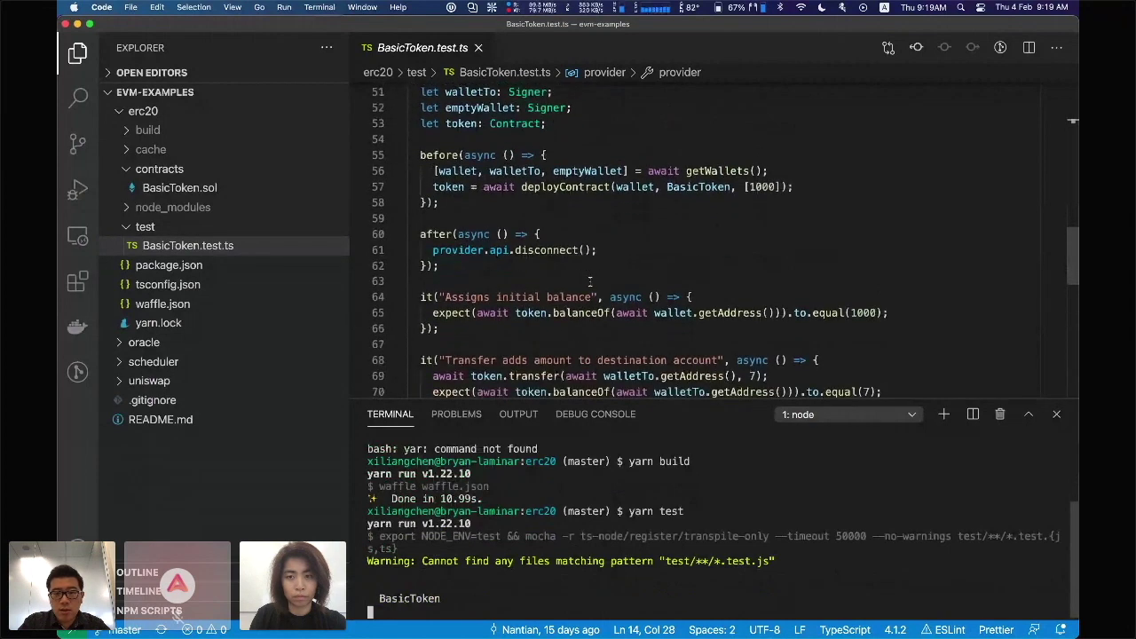
scroll(594, 299, "down", 3)
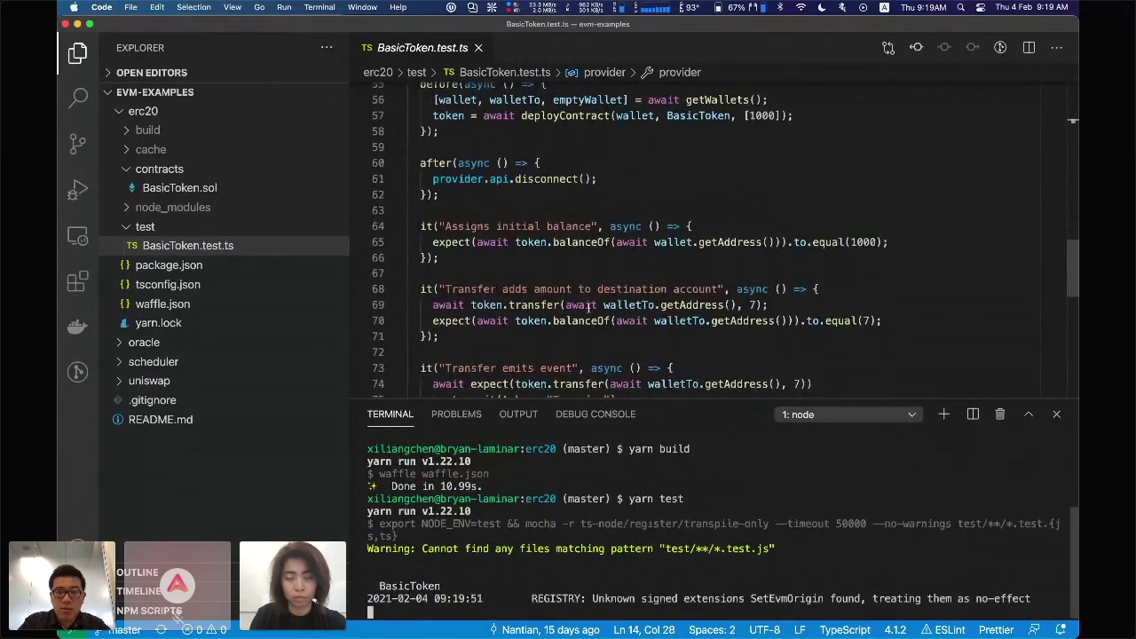
scroll(582, 279, "up", 1)
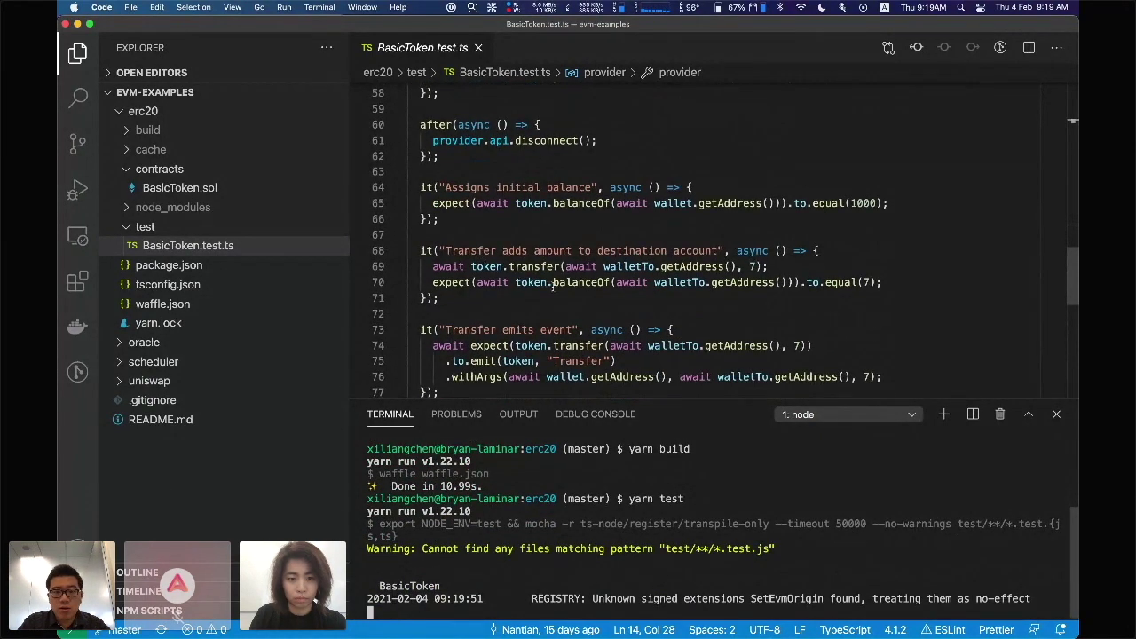
scroll(580, 309, "down", 2)
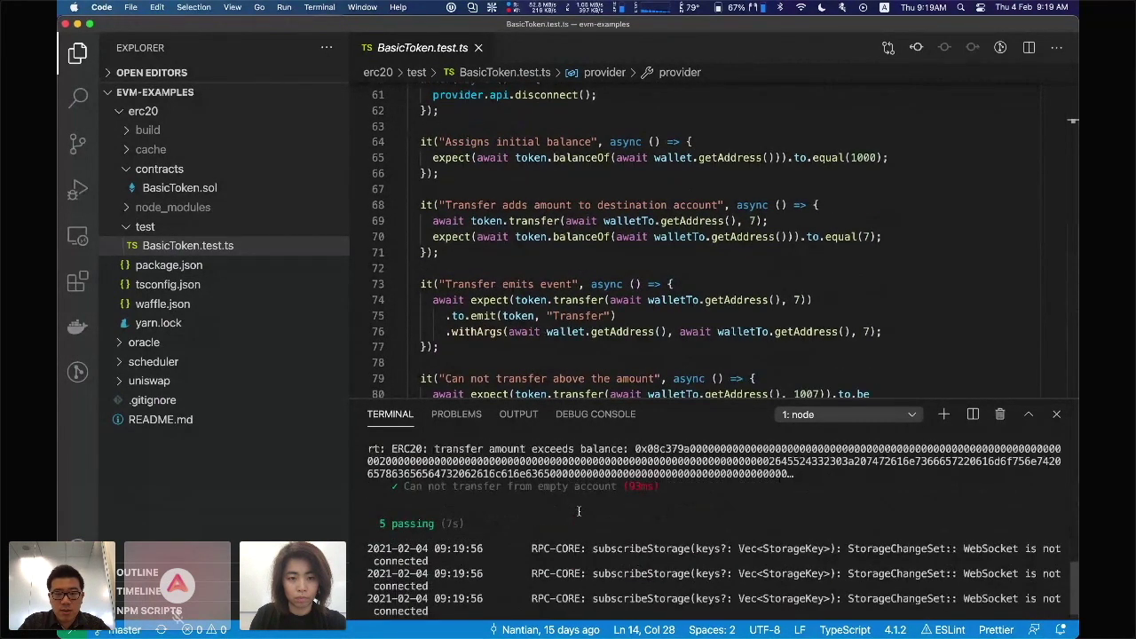
Step: Review the BasicToken test results in the terminal, and examine the block production log in the docker terminal
scroll(584, 504, "up", 10)
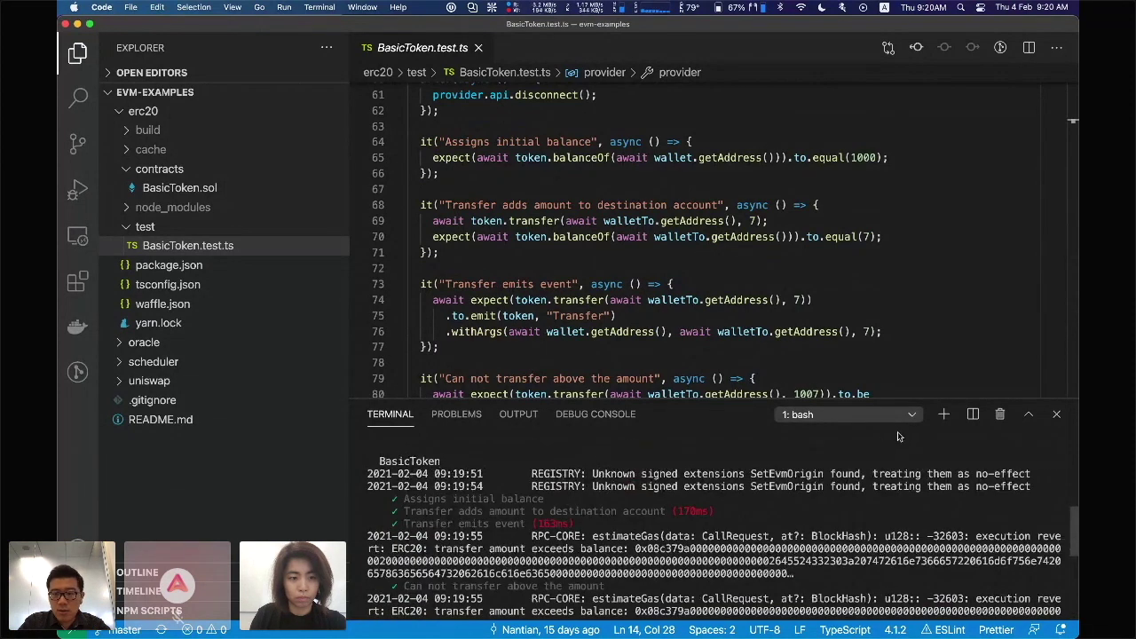
left_click(879, 418)
left_click(866, 431)
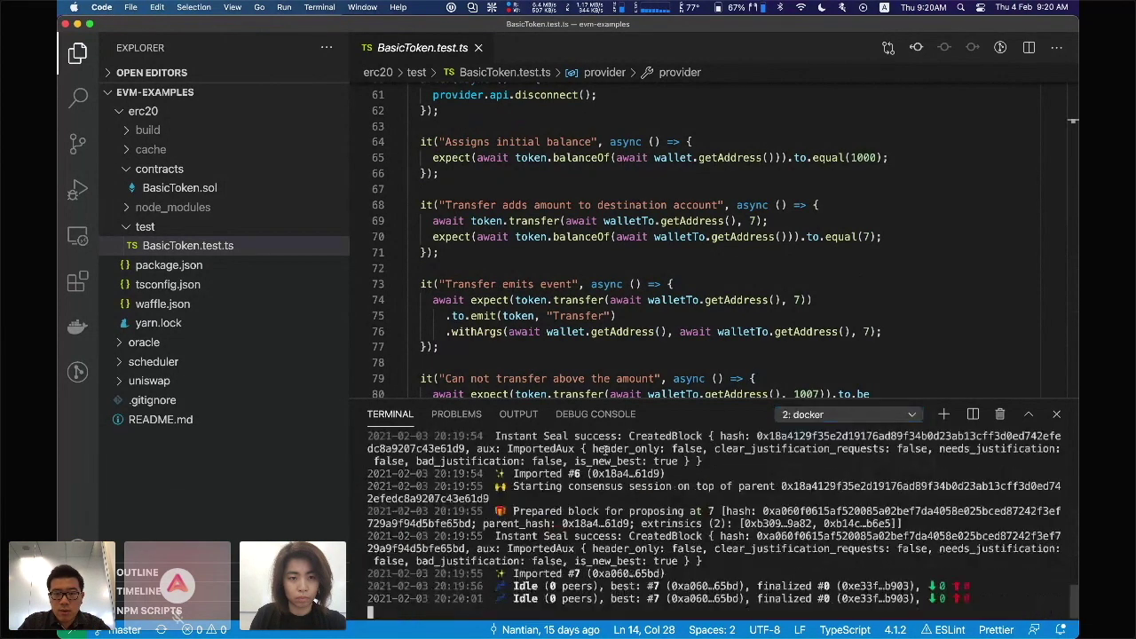
scroll(665, 500, "up", 2)
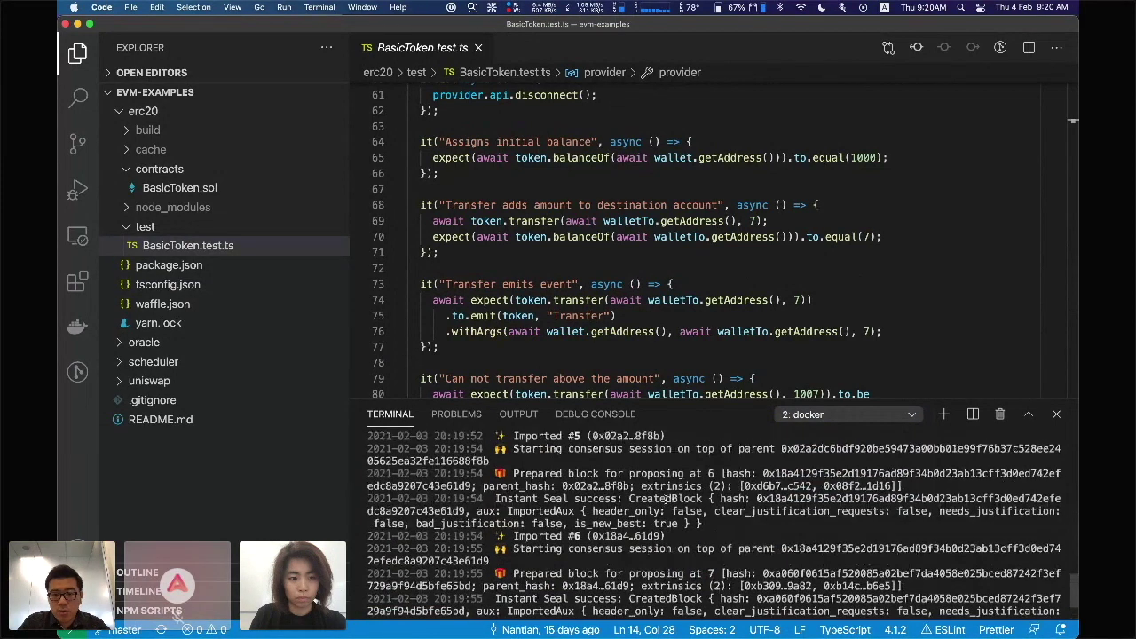
scroll(666, 500, "up", 8)
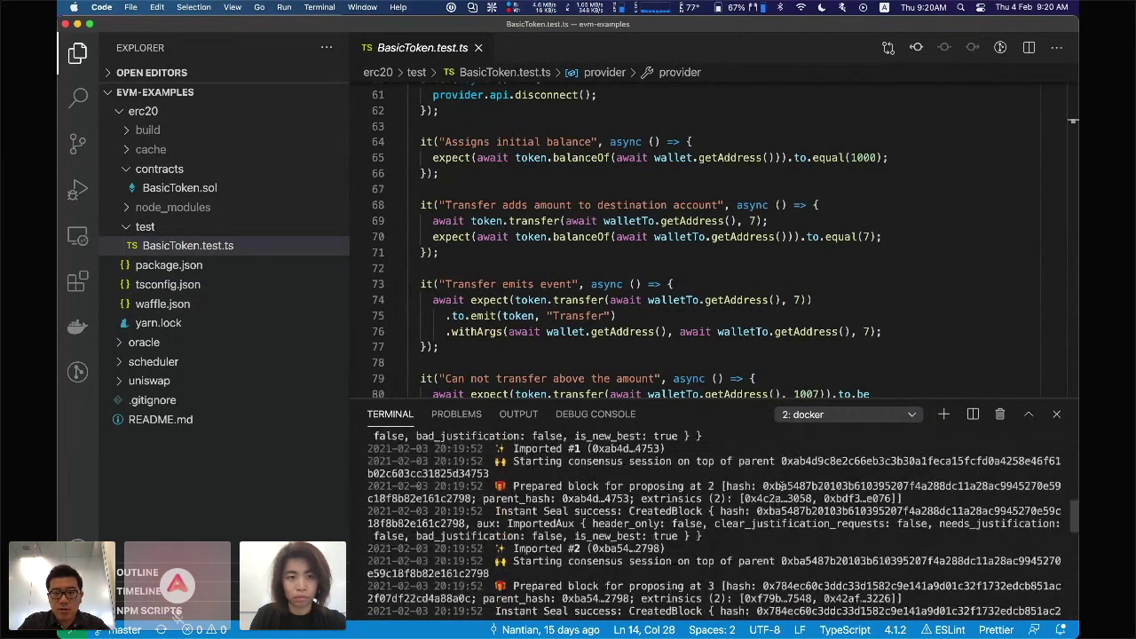
Step: Switch to the Polkadot/Substrate Portal in Chrome and connect it to the Local Node development network
scroll(781, 486, "down", 10)
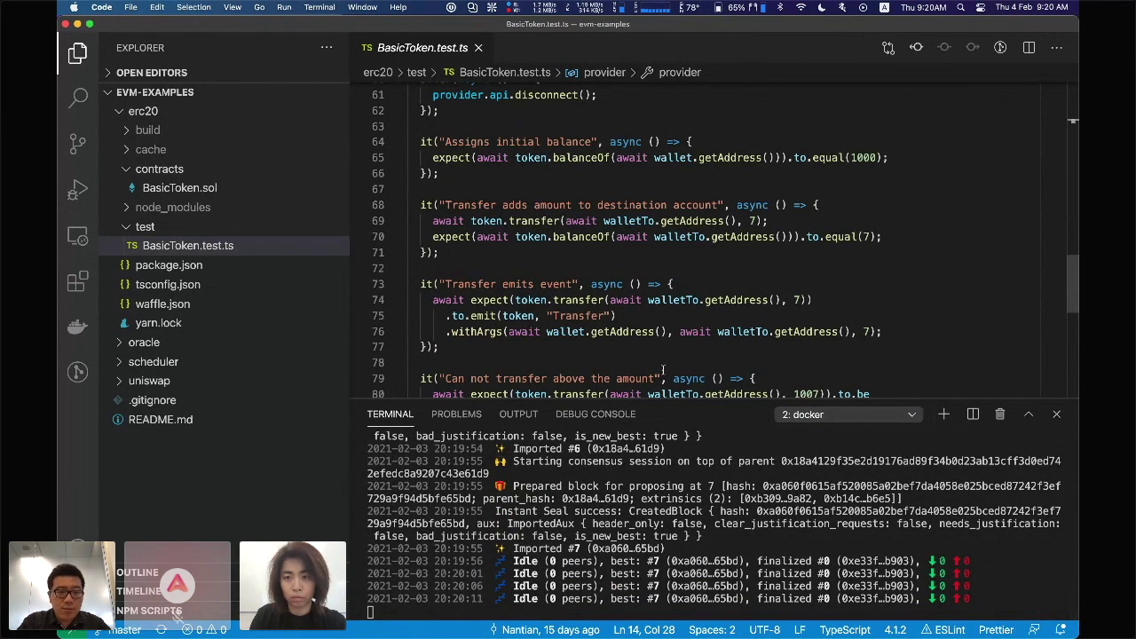
key("ctrl+Up")
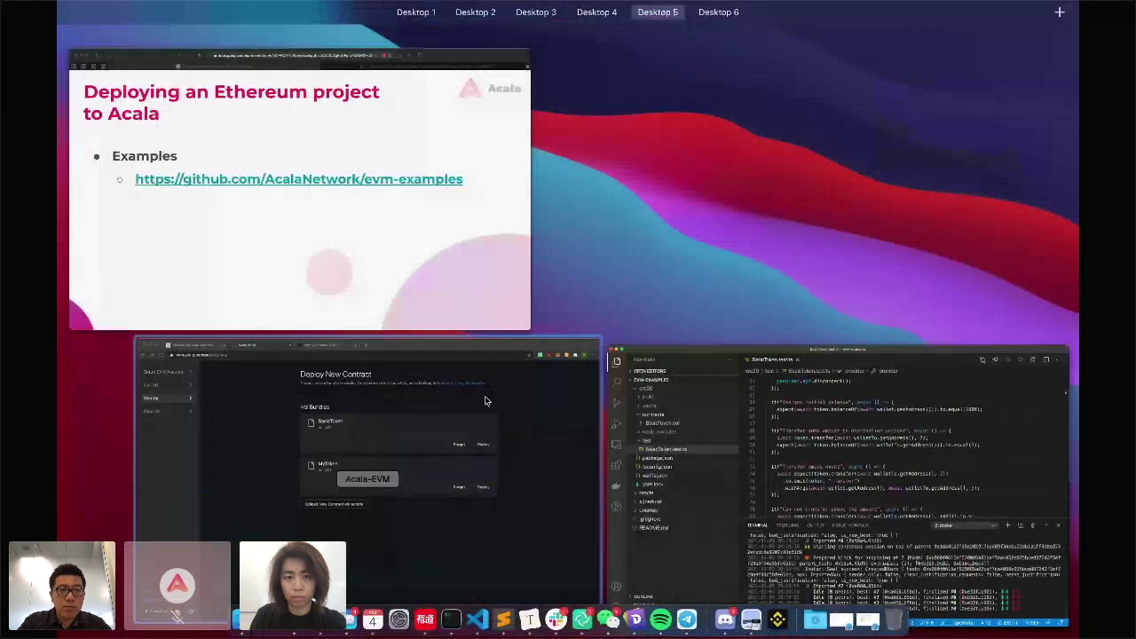
left_click(315, 431)
left_click(204, 30)
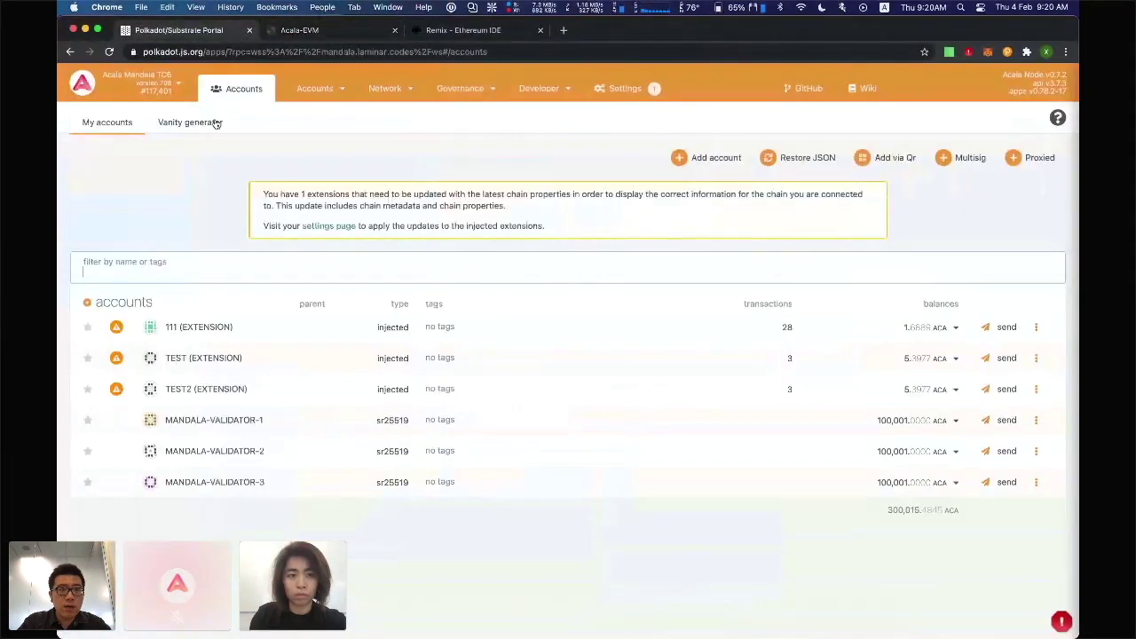
left_click(150, 89)
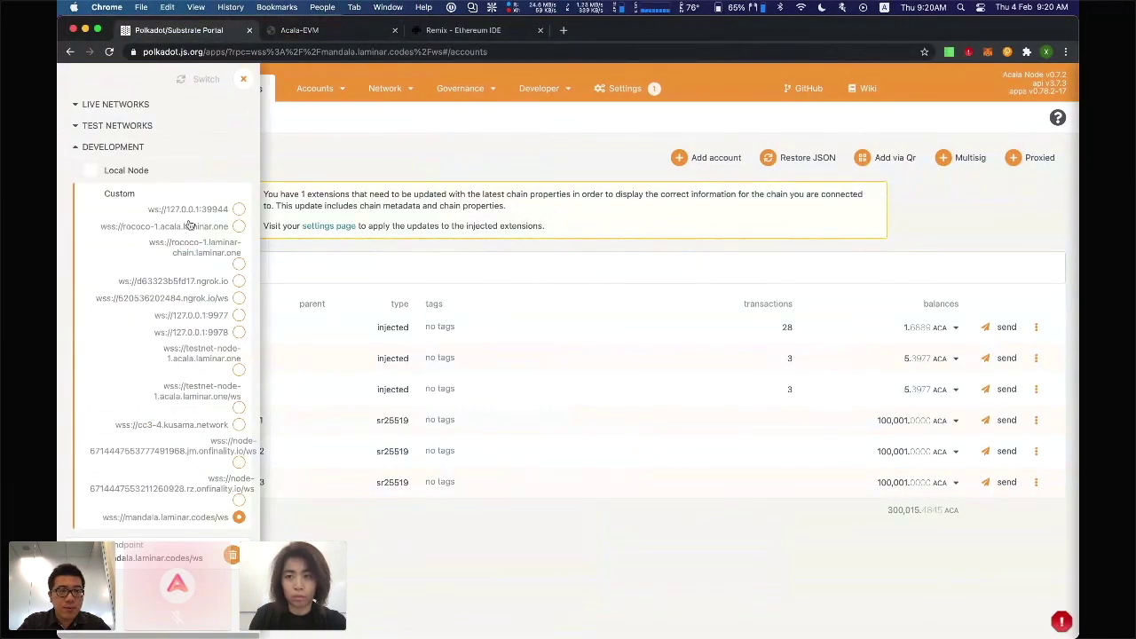
left_click(146, 171)
left_click(202, 79)
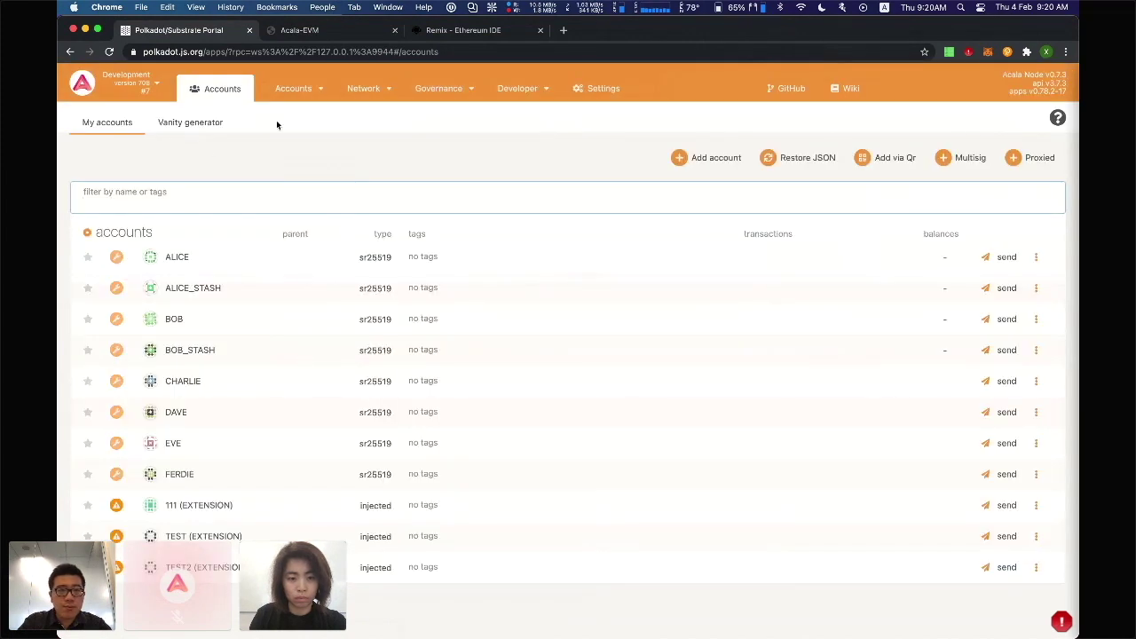
Step: Open the chain explorer and inspect the extrinsics and events of block 7 and its parent block
mouse_move(325, 92)
mouse_move(363, 89)
left_click(375, 113)
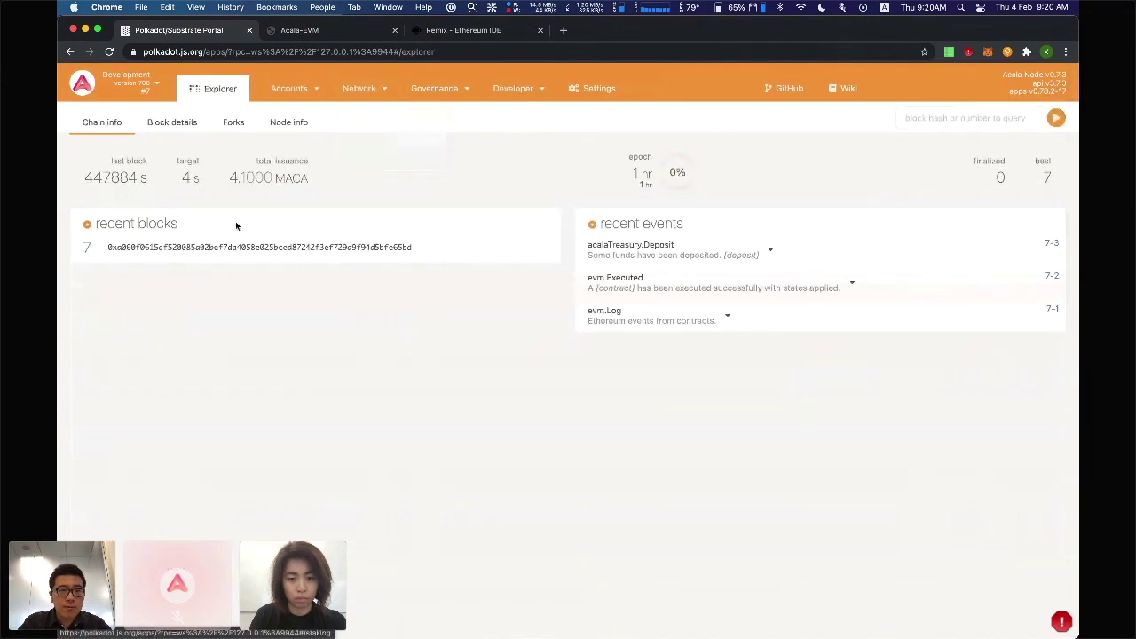
left_click(89, 246)
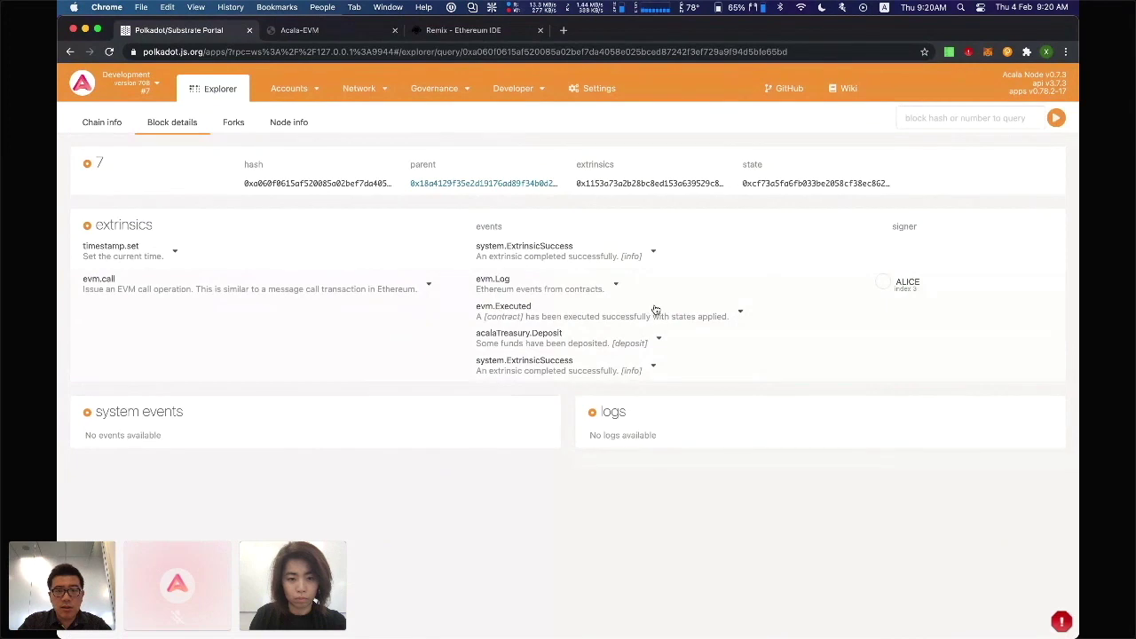
left_click(475, 184)
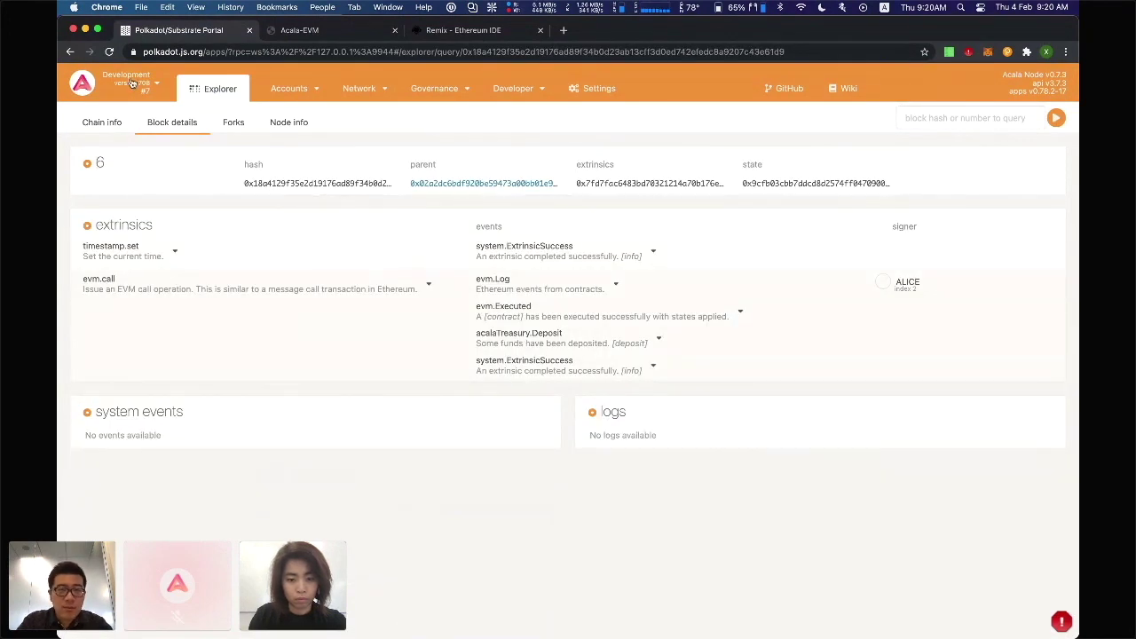
Step: Return to VS Code, stop the Acala node in the docker terminal, and close that terminal session
key("super+Tab")
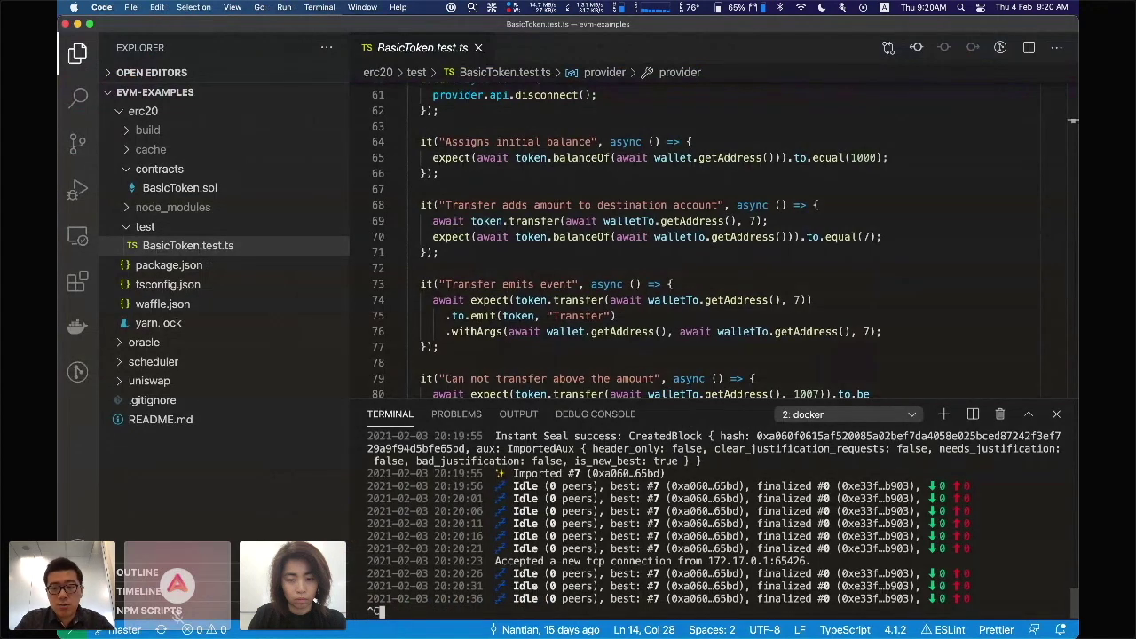
left_click(846, 415)
left_click(839, 412)
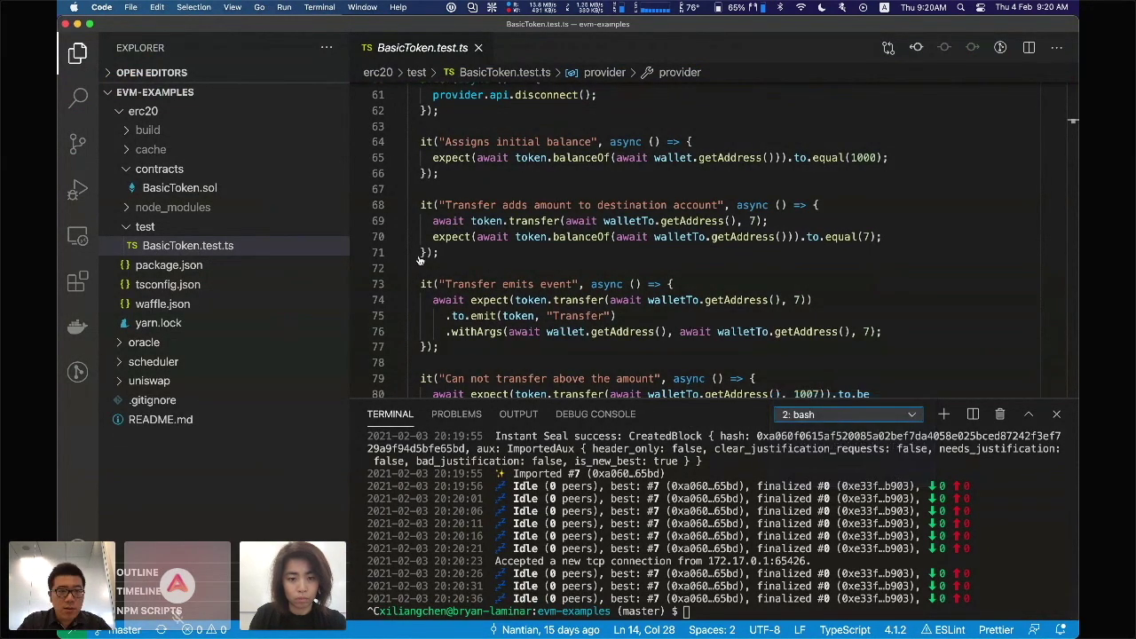
key("ctrl+d")
scroll(638, 487, "down", 5)
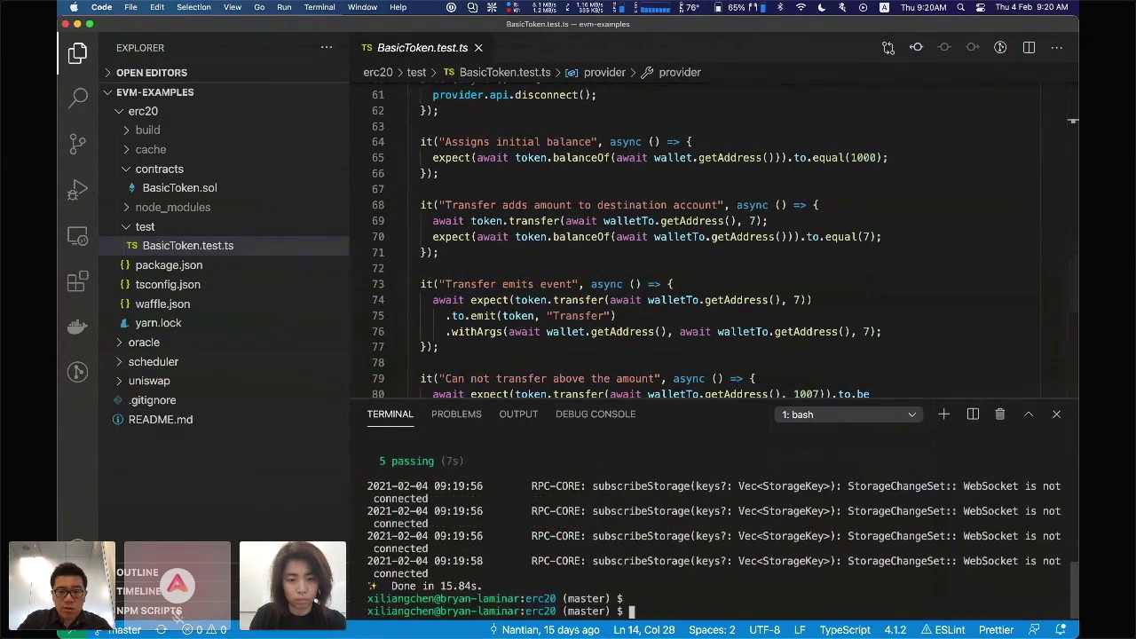
Step: Clear the remaining bash terminal and go up to the evm-examples folder with cd .
key("super+k")
type("cd ..")
key("Return")
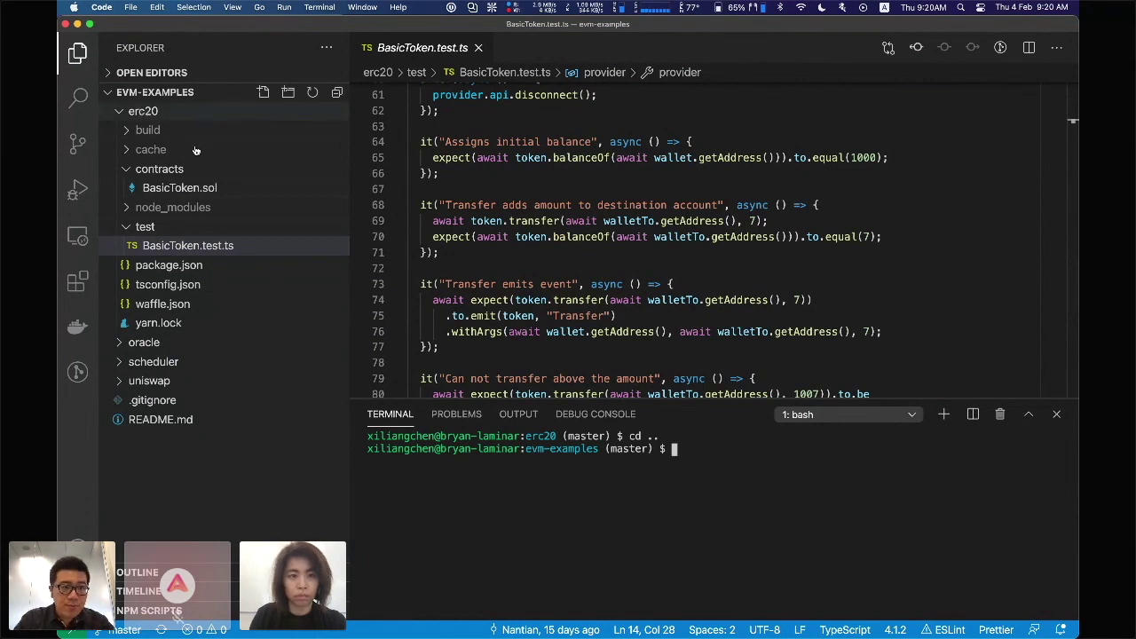
Step: Collapse the erc20 folder and expand the uniswap project with its src and artifacts folders to examine their files
left_click(143, 113)
left_click(176, 169)
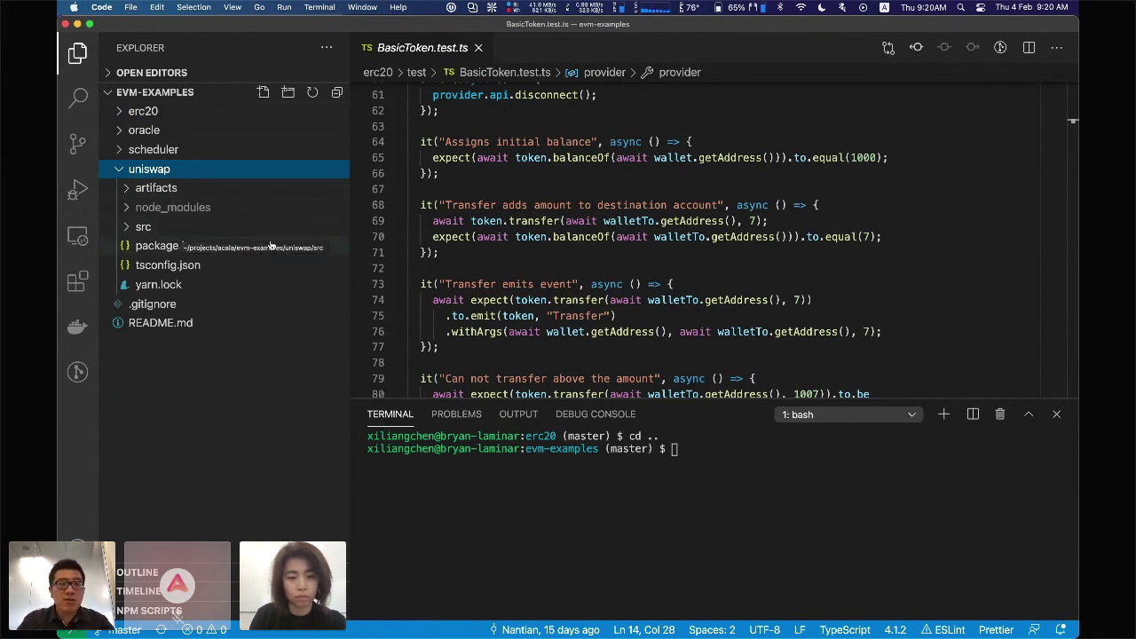
left_click(215, 229)
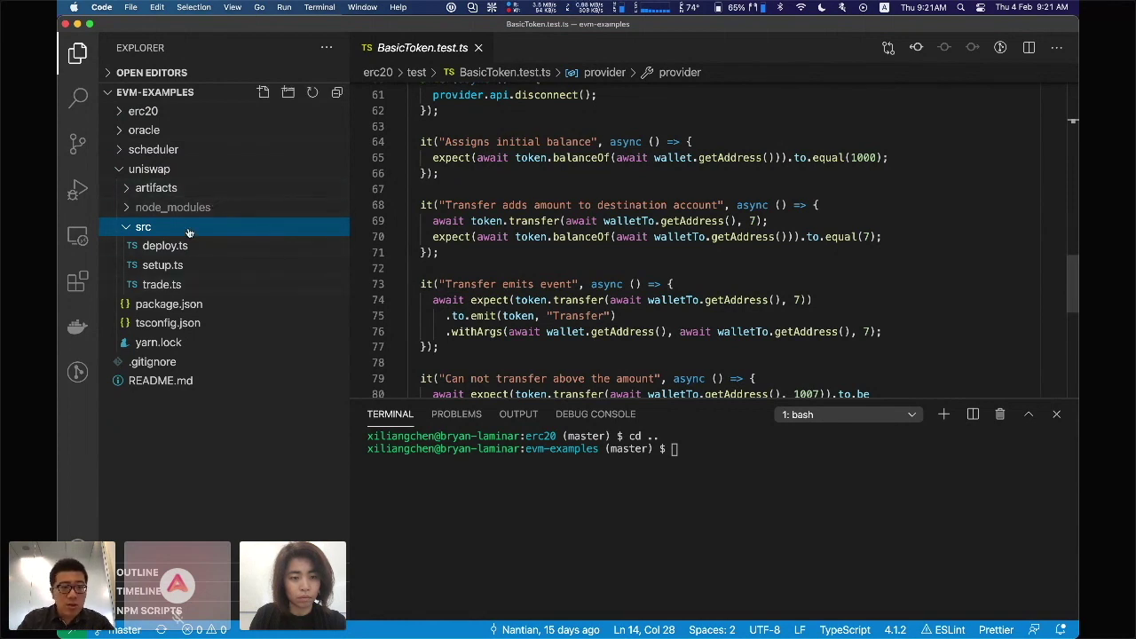
left_click(213, 189)
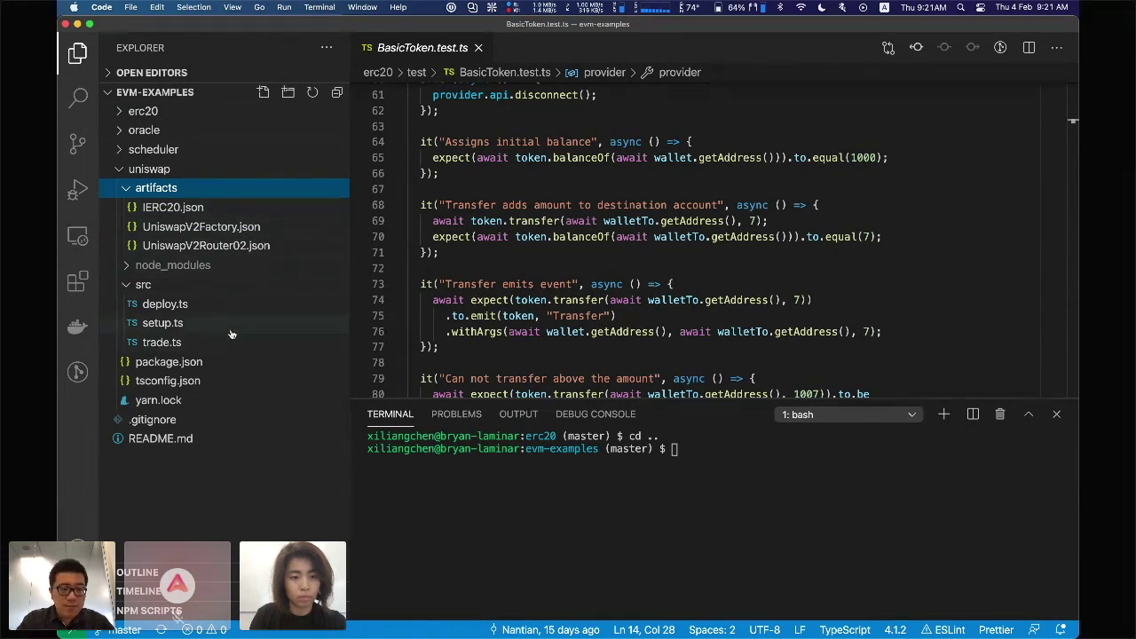
Step: Change into the uniswap folder in the terminal and run its deployment script with yarn deploy
key("ctrl+grave")
type("cd uniswap/")
key("Return")
type("yarn ")
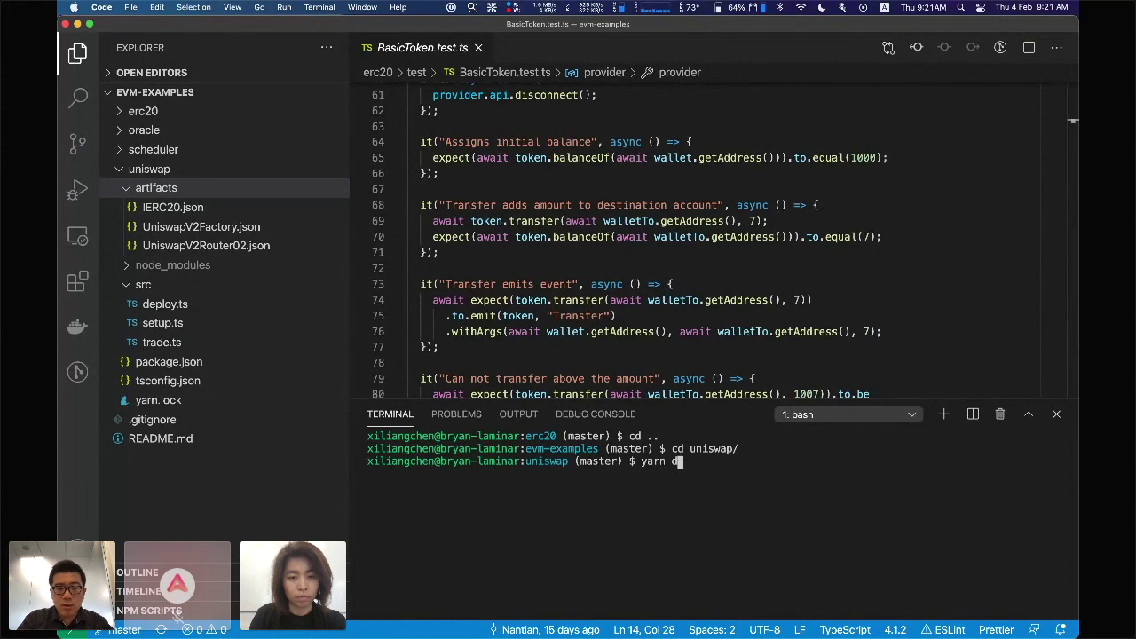
type("deploy")
key("Return")
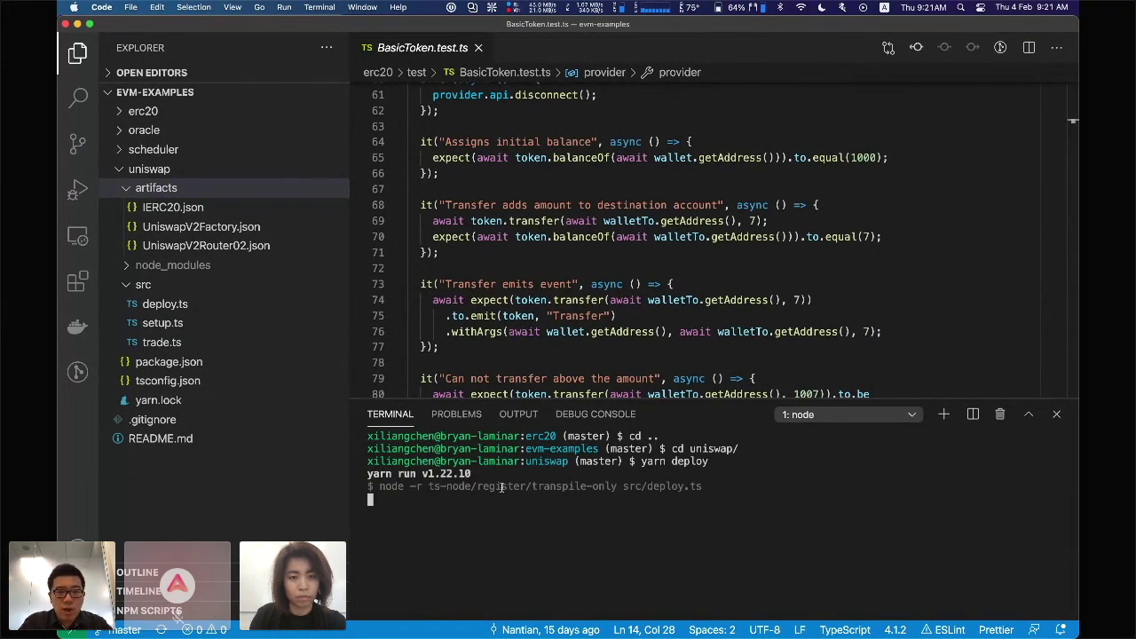
Step: Open setup.ts and read through the provider connection and signing key pair setup
left_click(168, 325)
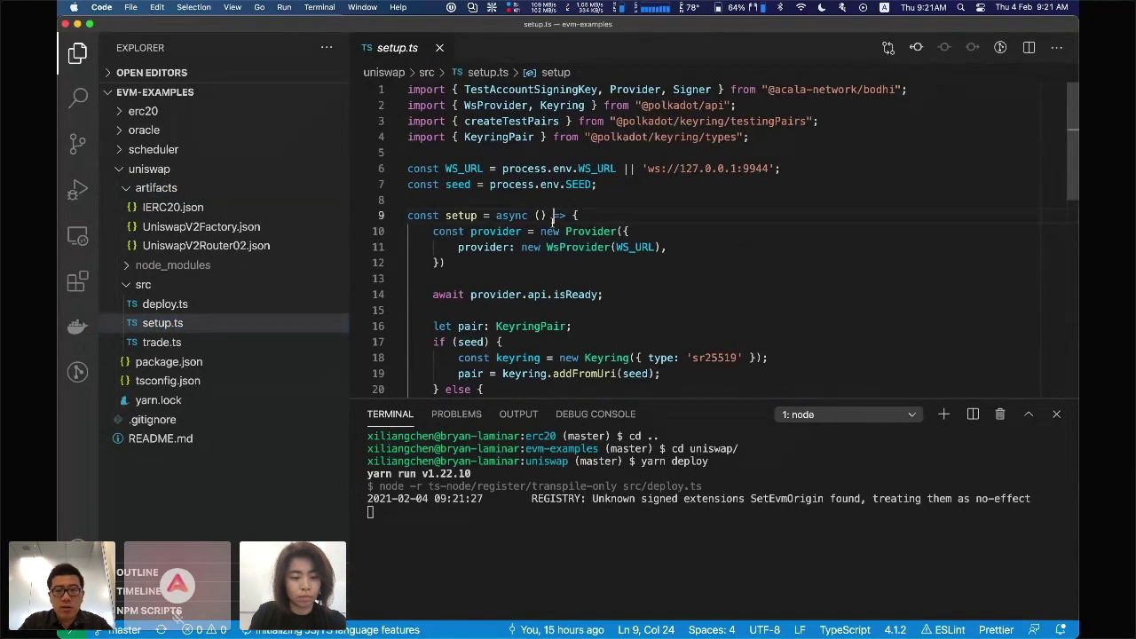
scroll(480, 182, "down", 3)
scroll(479, 182, "up", 3)
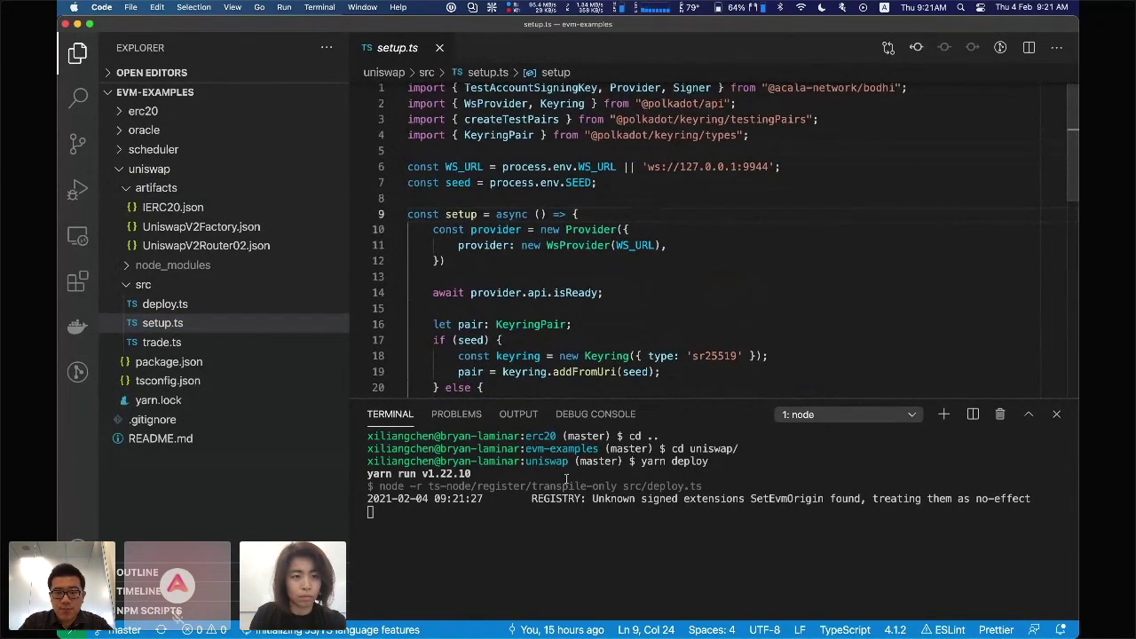
scroll(479, 182, "down", 4)
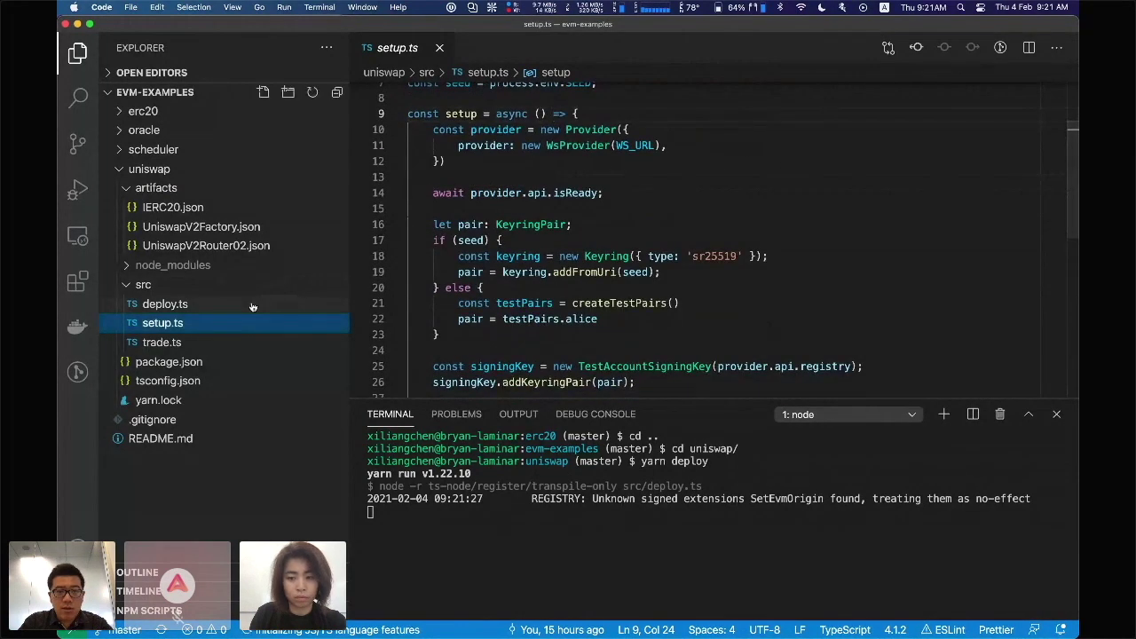
Step: Open deploy.ts, enlarge the editor area by shrinking the terminal, and read the token definitions and the factory and router deployment code
left_click(168, 303)
scroll(710, 266, "down", 3)
left_click_drag(918, 397, 909, 487)
scroll(697, 302, "up", 2)
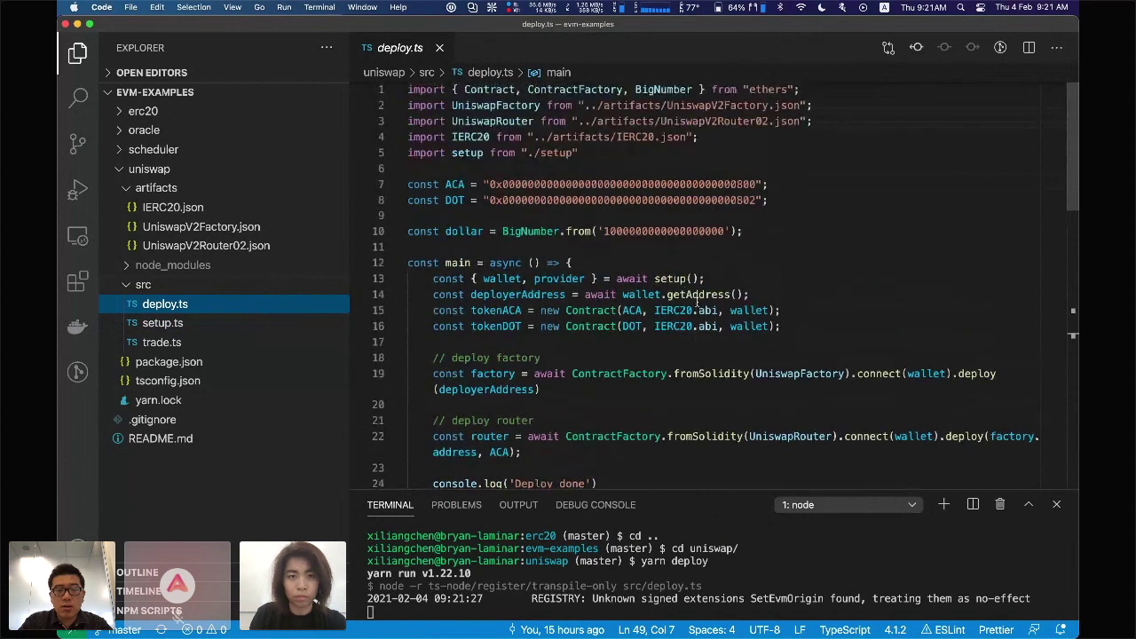
scroll(696, 302, "down", 3)
scroll(599, 225, "up", 3)
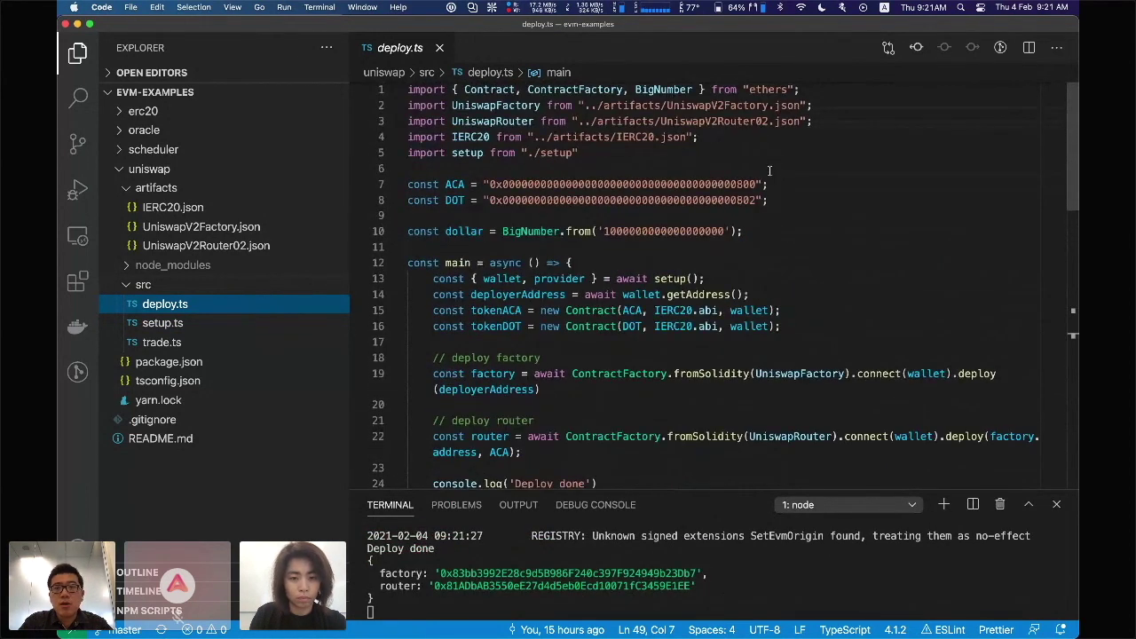
scroll(673, 244, "down", 3)
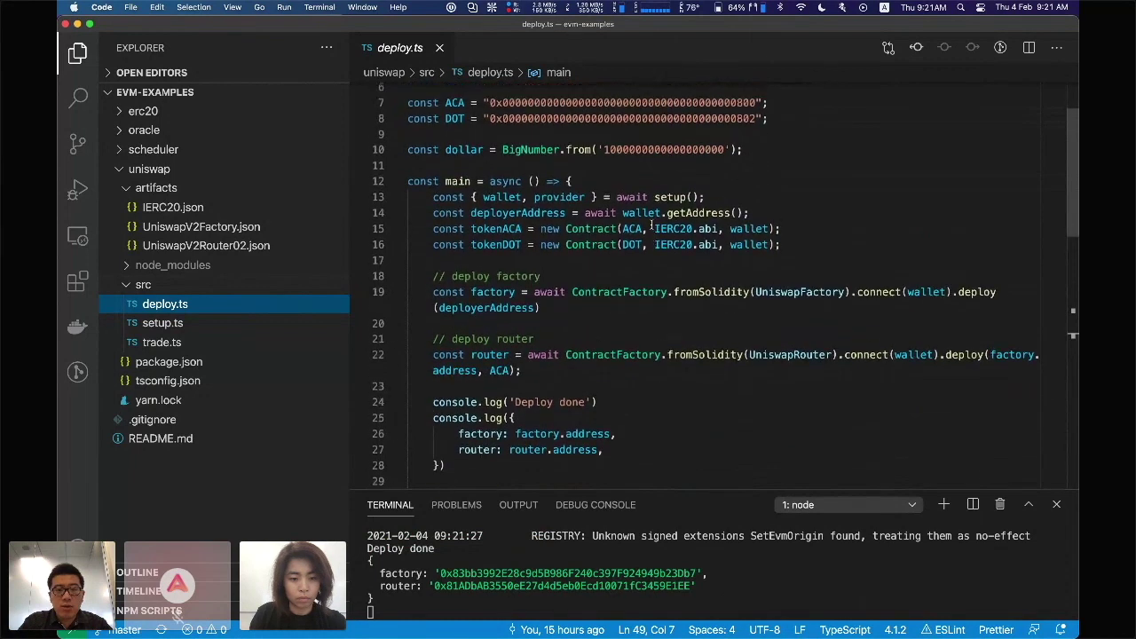